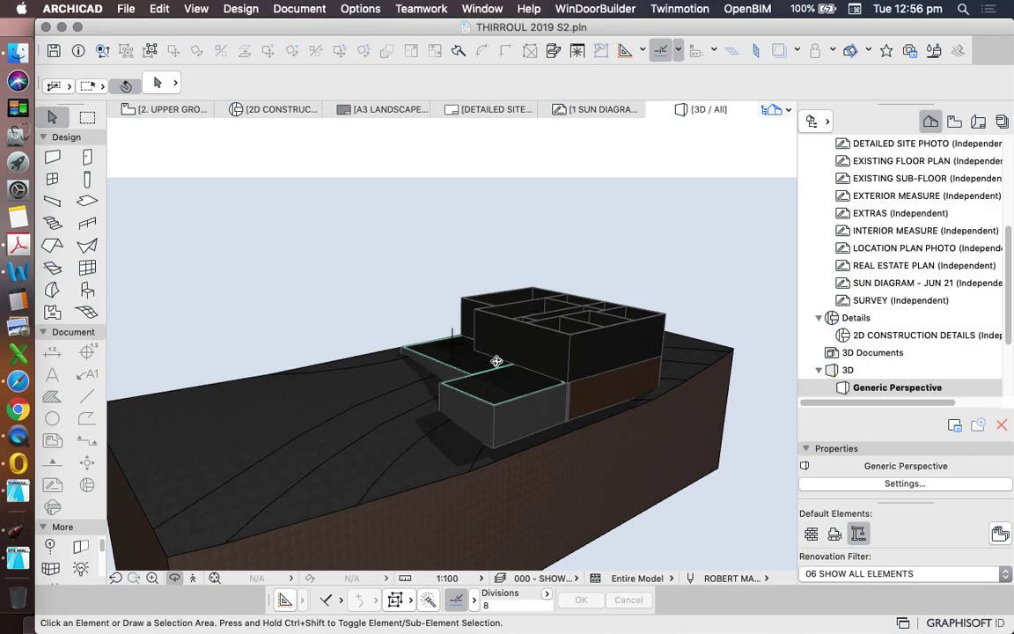
- Orbit the 3D model to a more top-down view
{"action": "middle_click_drag", "start_coordinate": [573, 350], "coordinate": [460, 425], "text": "shift"}
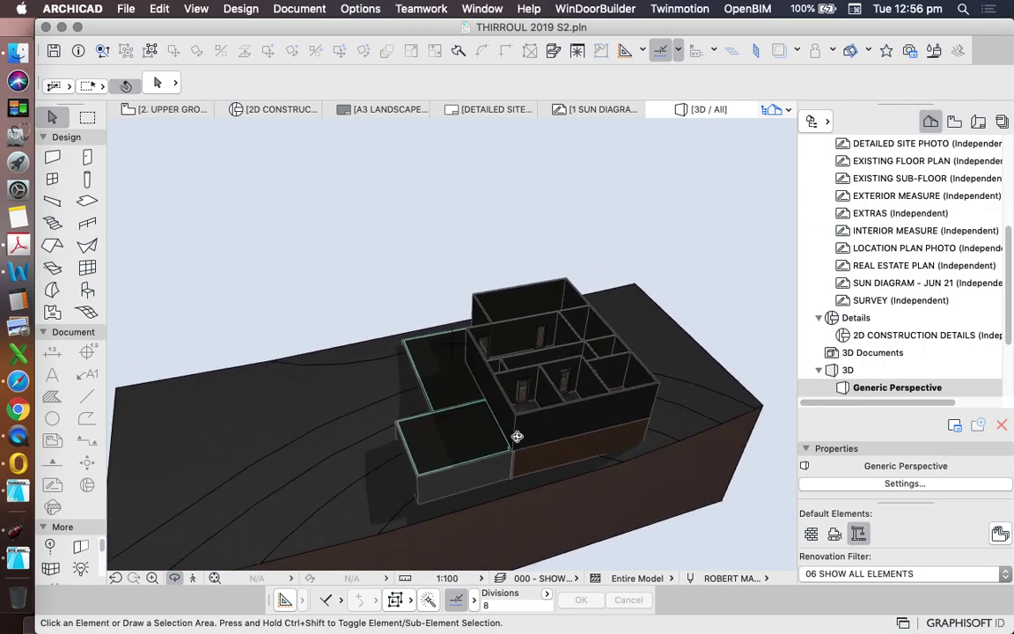
{"action": "middle_click_drag", "start_coordinate": [495, 343], "coordinate": [543, 346], "text": "shift"}
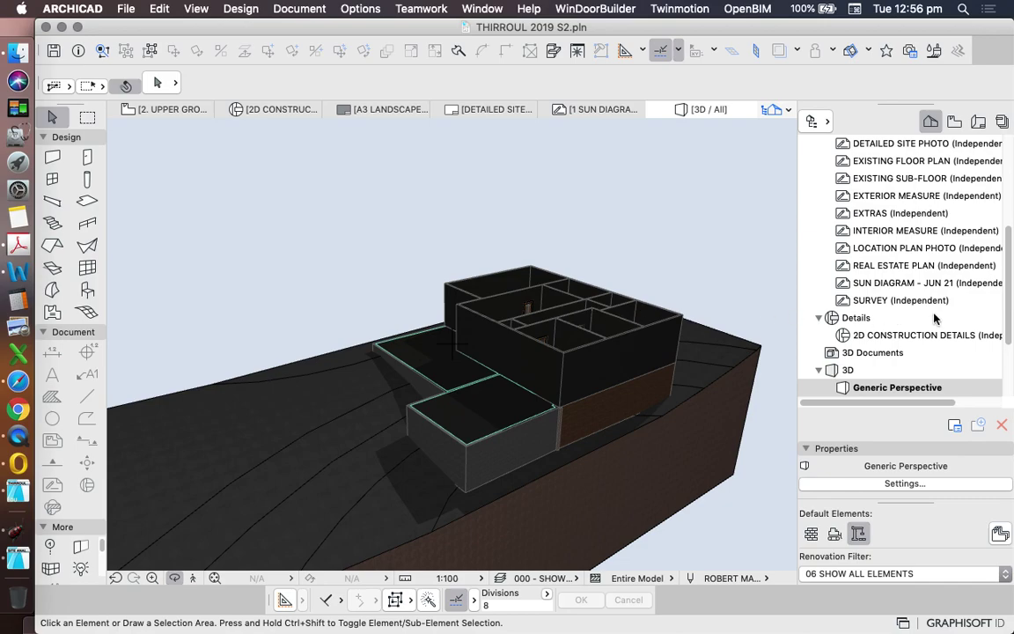
{"action": "scroll", "coordinate": [935, 319], "scroll_direction": "up", "scroll_amount": 5}
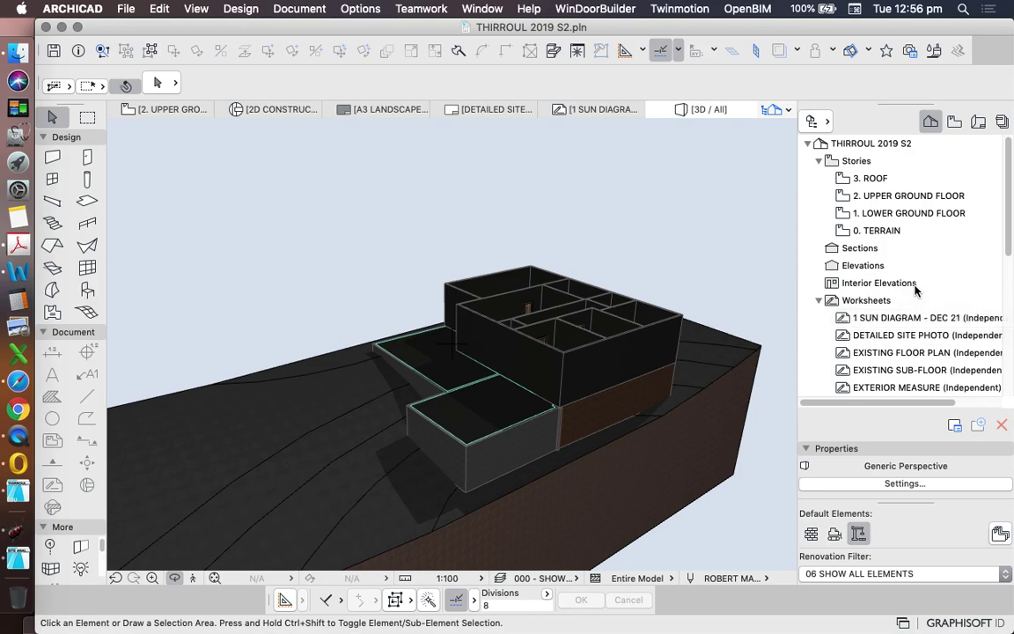
- Open the 2. UPPER GROUND FLOOR plan and zoom around it
{"action": "left_click", "coordinate": [858, 200]}
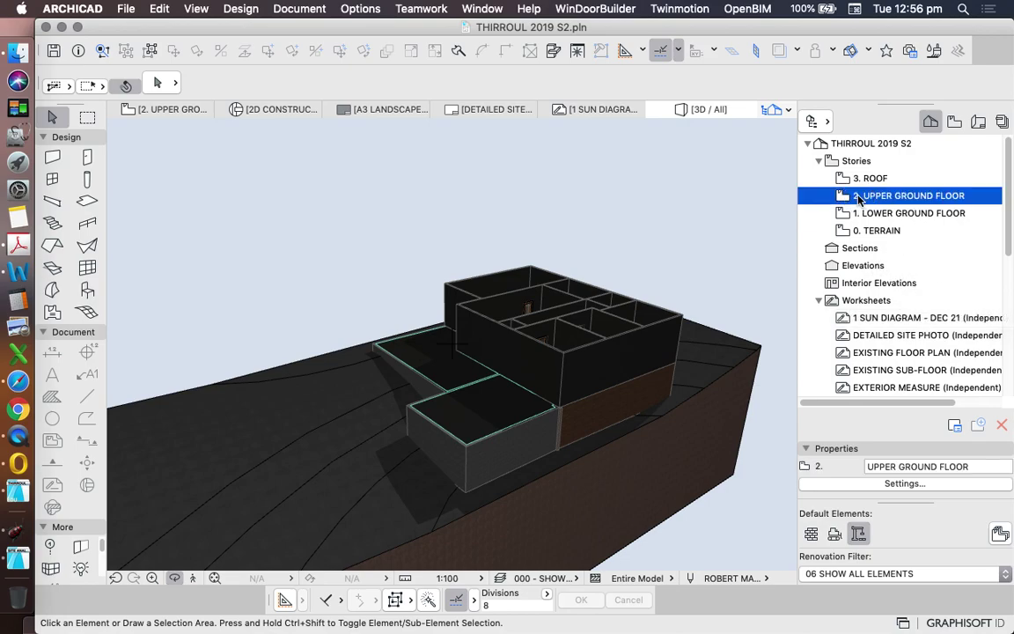
{"action": "double_click", "coordinate": [858, 200]}
{"action": "scroll", "coordinate": [459, 378], "scroll_direction": "up", "scroll_amount": 10}
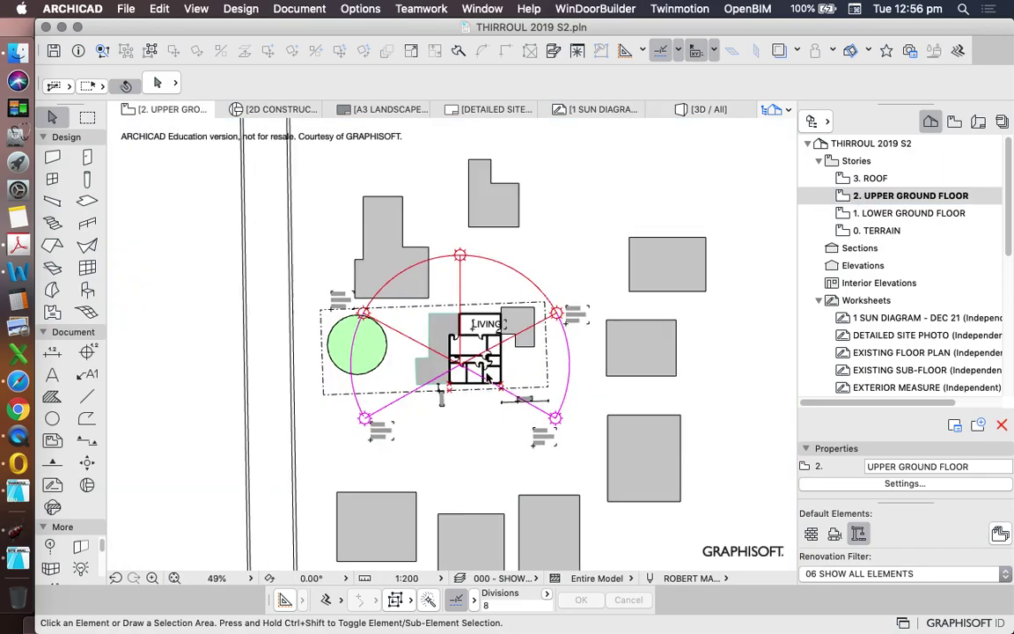
{"action": "scroll", "coordinate": [427, 270], "scroll_direction": "down", "scroll_amount": 1}
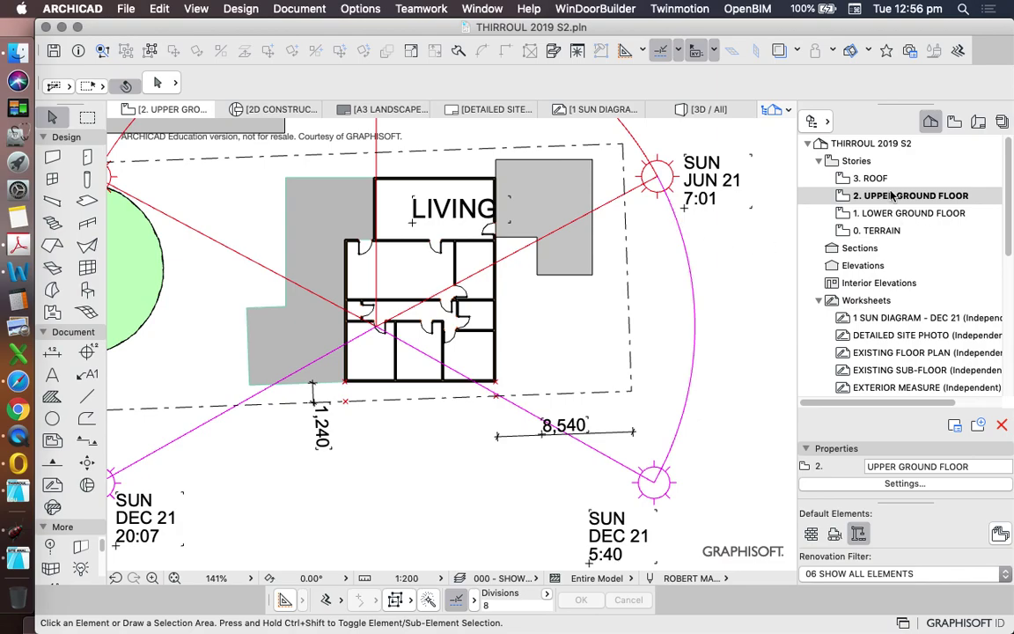
{"action": "scroll", "coordinate": [749, 441], "scroll_direction": "down", "scroll_amount": 6}
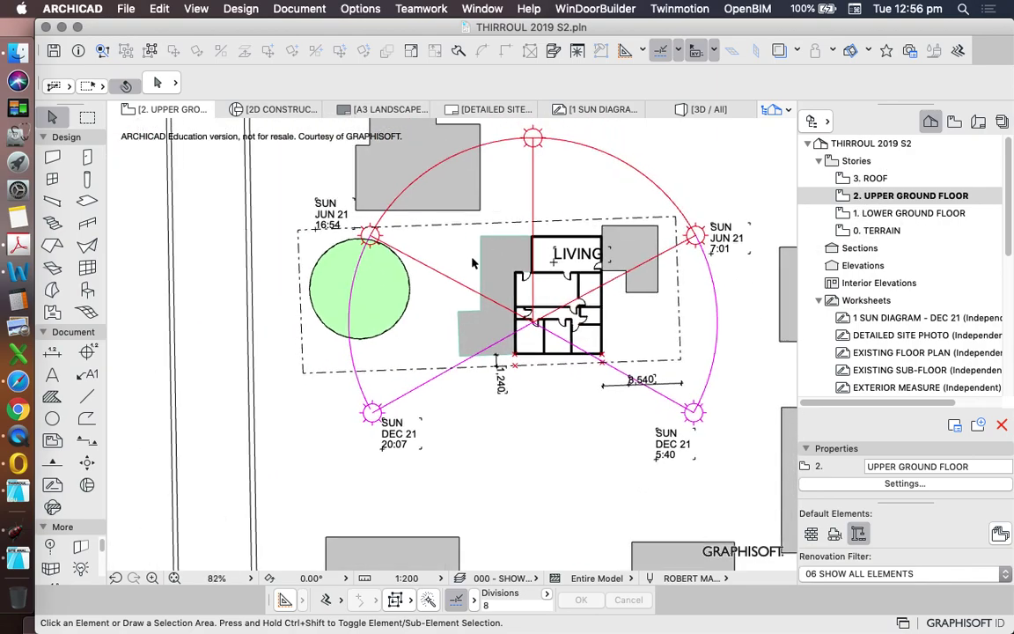
{"action": "scroll", "coordinate": [297, 402], "scroll_direction": "down", "scroll_amount": 6}
{"action": "scroll", "coordinate": [343, 398], "scroll_direction": "up", "scroll_amount": 2}
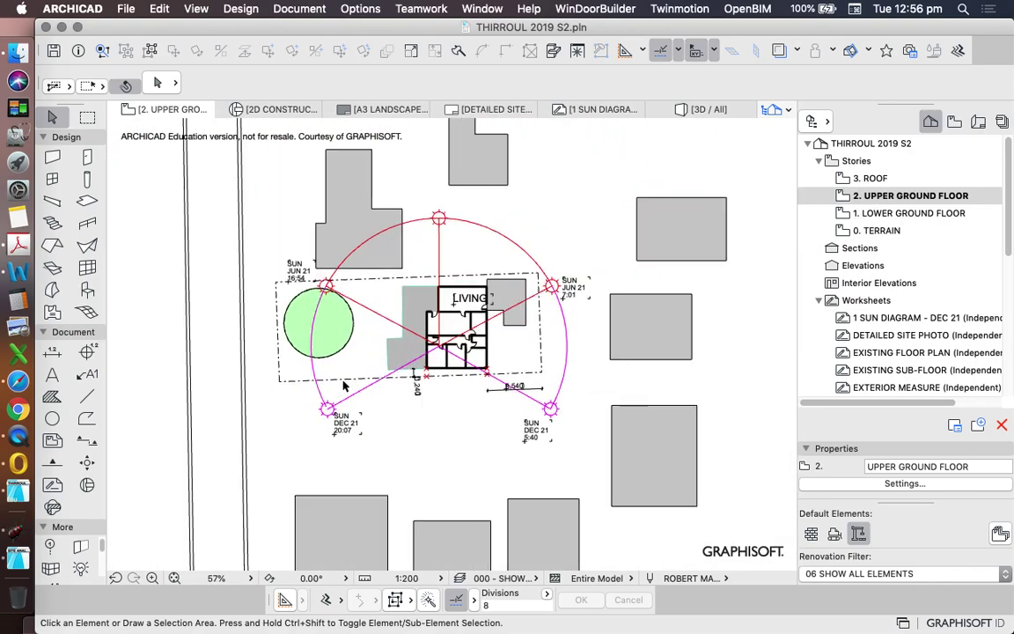
- Inspect the red sun-path arc and a neighbouring building outline on the plan
{"action": "left_click", "coordinate": [493, 230]}
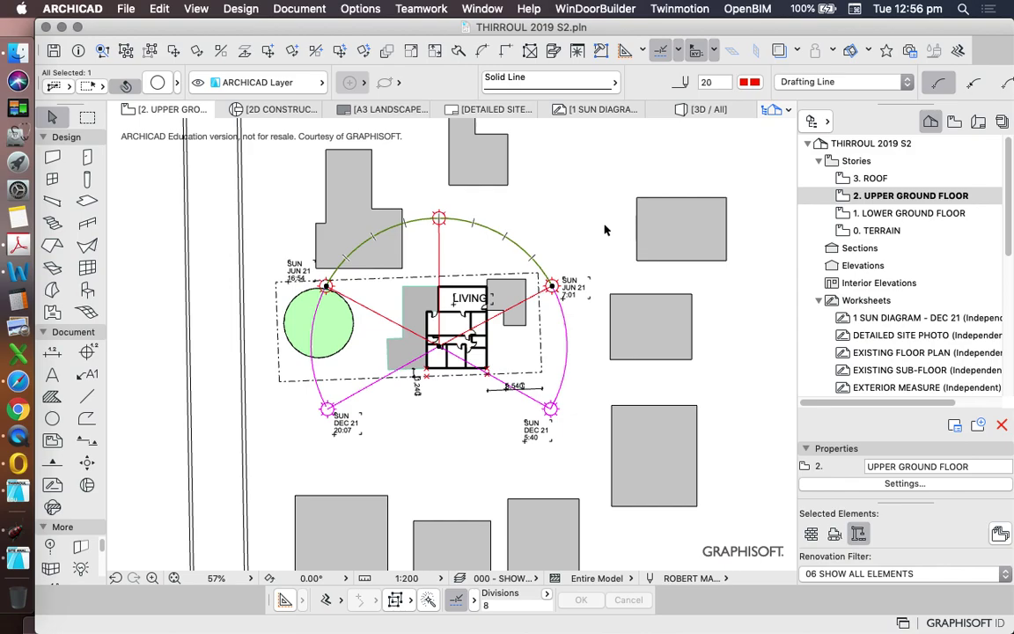
{"action": "scroll", "coordinate": [386, 233], "scroll_direction": "up", "scroll_amount": 2}
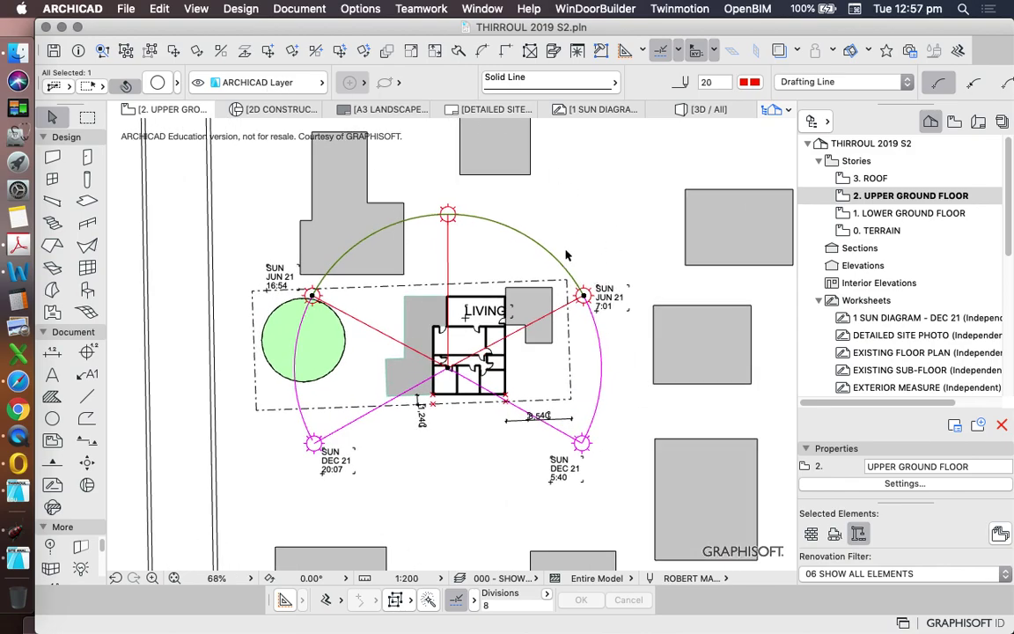
{"action": "scroll", "coordinate": [569, 233], "scroll_direction": "down", "scroll_amount": 3}
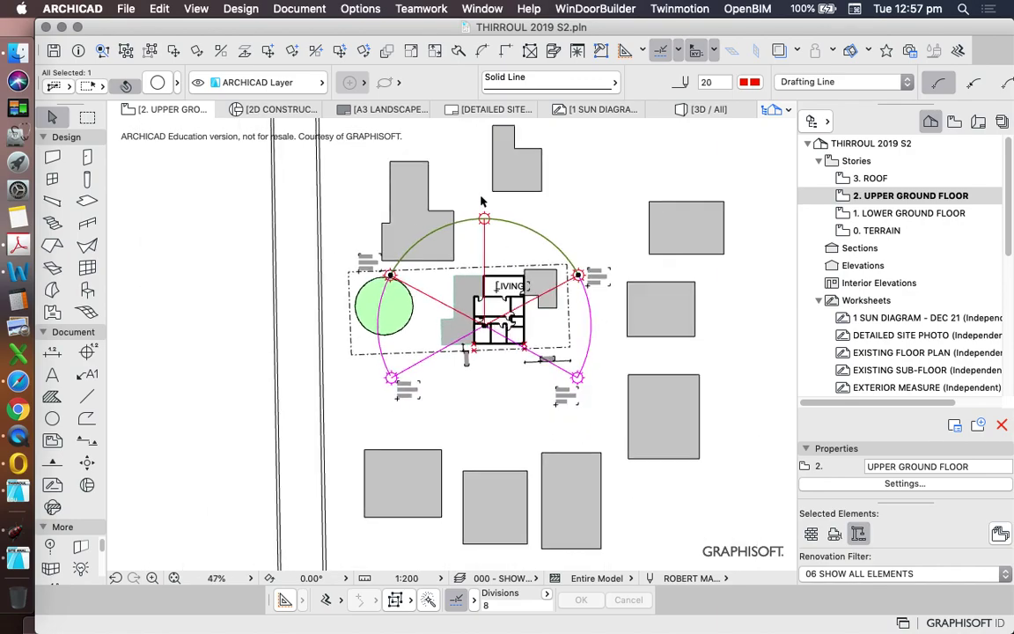
{"action": "scroll", "coordinate": [549, 255], "scroll_direction": "up", "scroll_amount": 3}
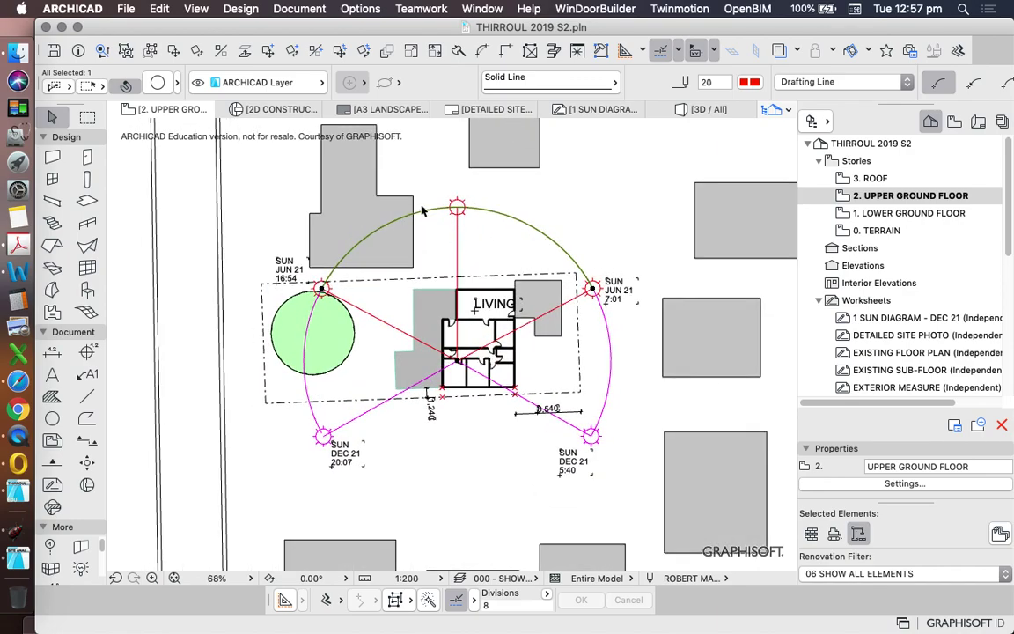
{"action": "scroll", "coordinate": [529, 265], "scroll_direction": "down", "scroll_amount": 2}
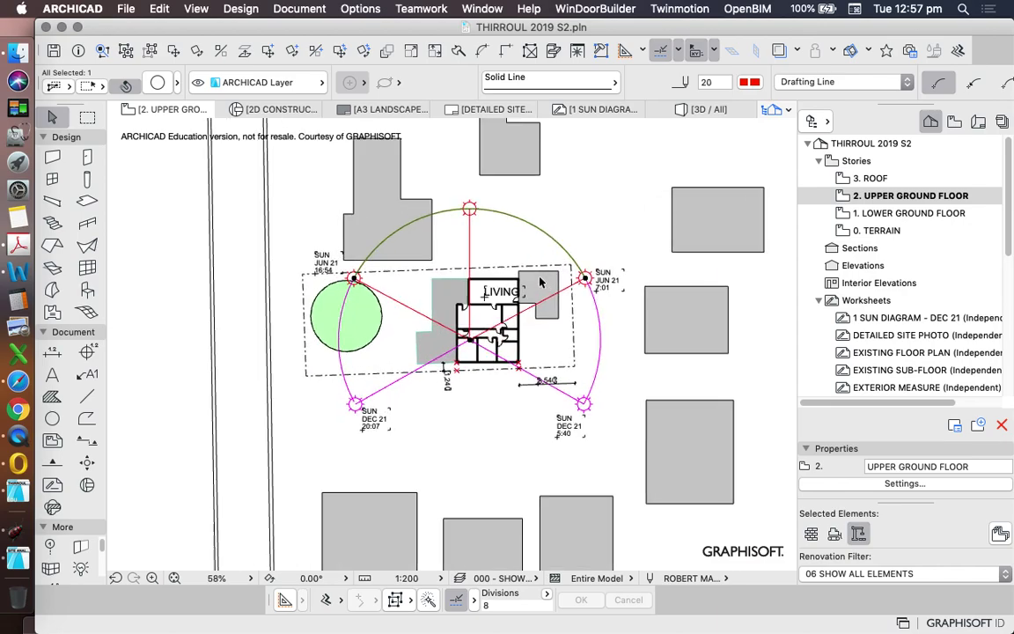
{"action": "scroll", "coordinate": [540, 281], "scroll_direction": "up", "scroll_amount": 1}
{"action": "left_click", "coordinate": [319, 168]}
{"action": "left_click", "coordinate": [485, 214]}
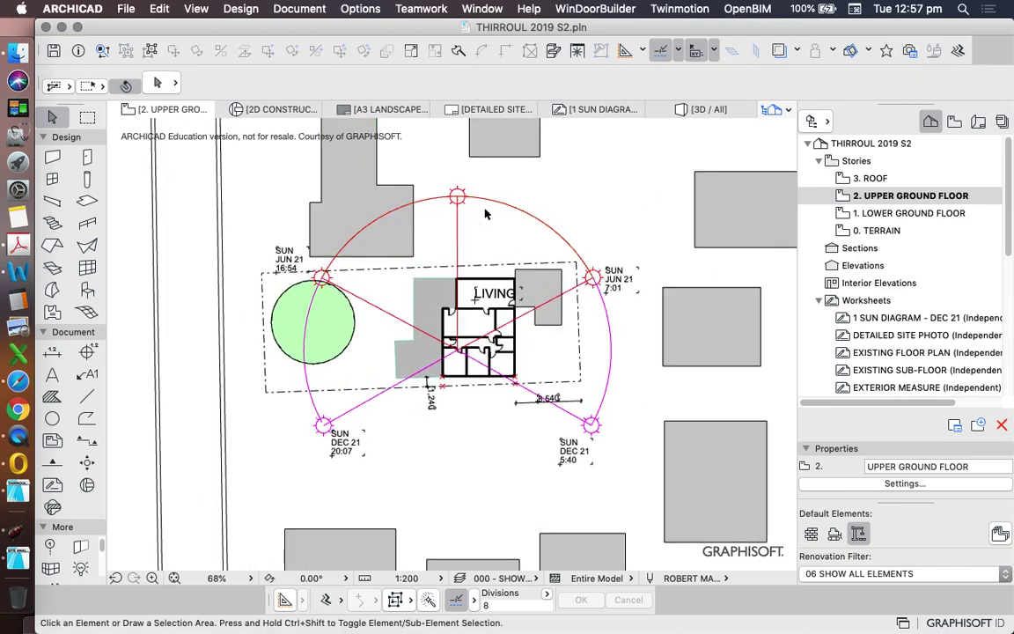
{"action": "scroll", "coordinate": [485, 214], "scroll_direction": "down", "scroll_amount": 2}
- Create a new layer named OVERLAY - SITE ANALYSIS in Layer Settings
{"action": "key", "text": "super+l"}
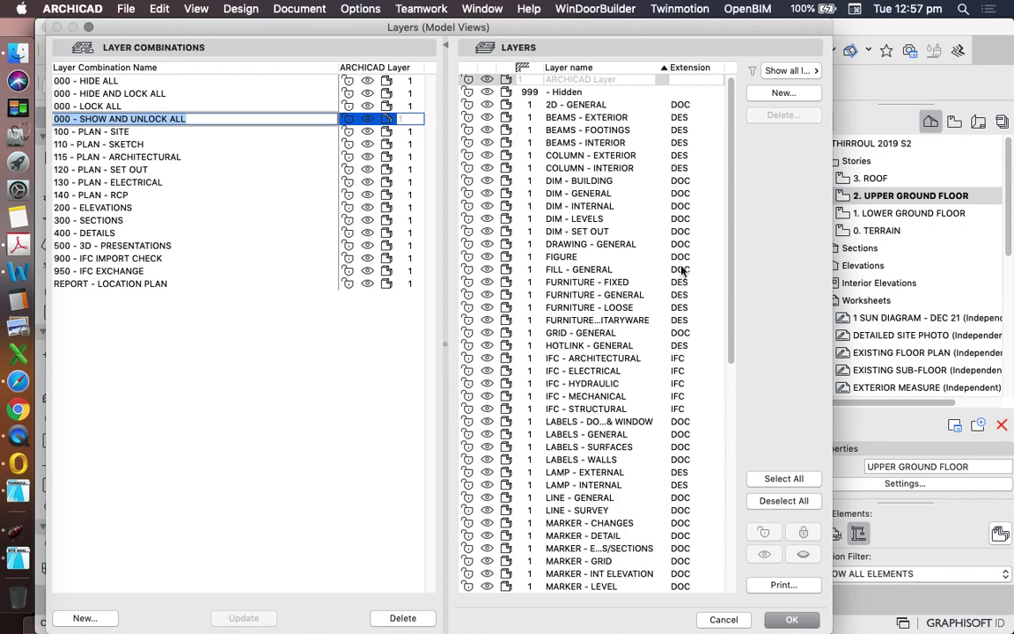
{"action": "scroll", "coordinate": [647, 264], "scroll_direction": "down", "scroll_amount": 5}
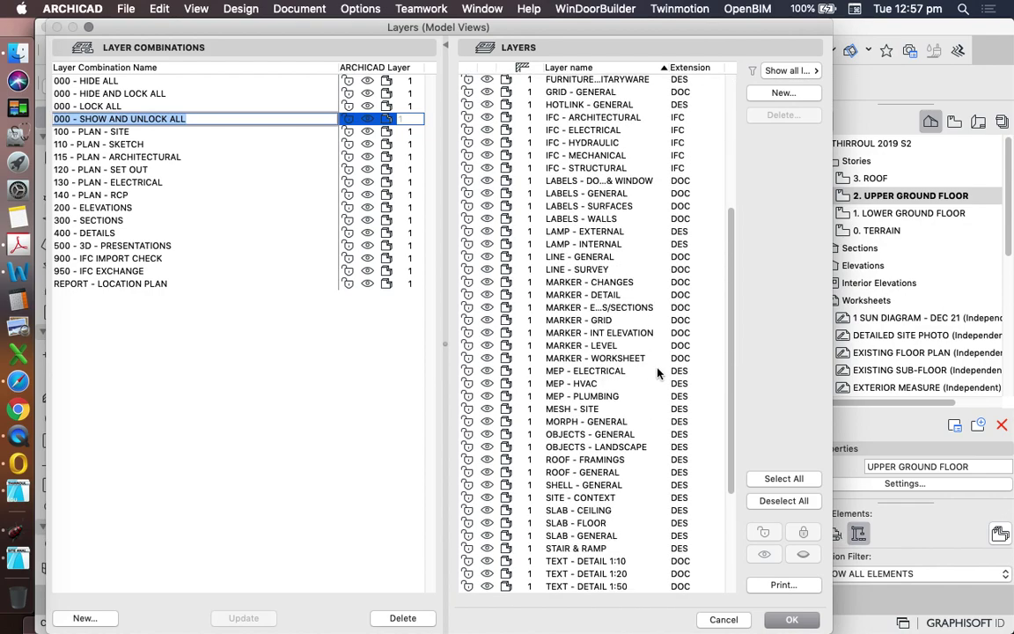
{"action": "scroll", "coordinate": [658, 388], "scroll_direction": "down", "scroll_amount": 1}
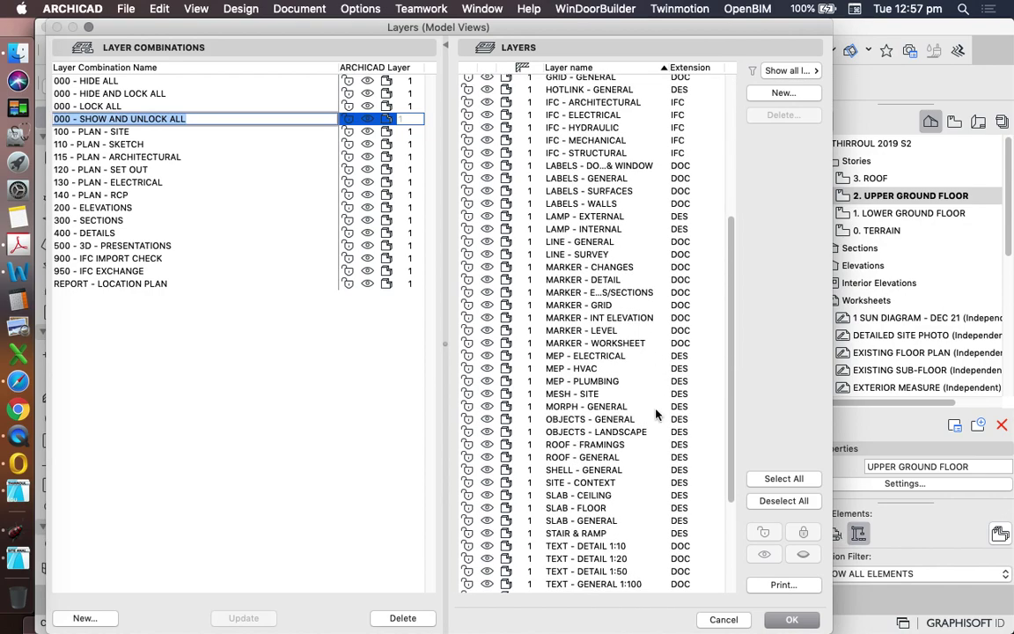
{"action": "left_click", "coordinate": [781, 93]}
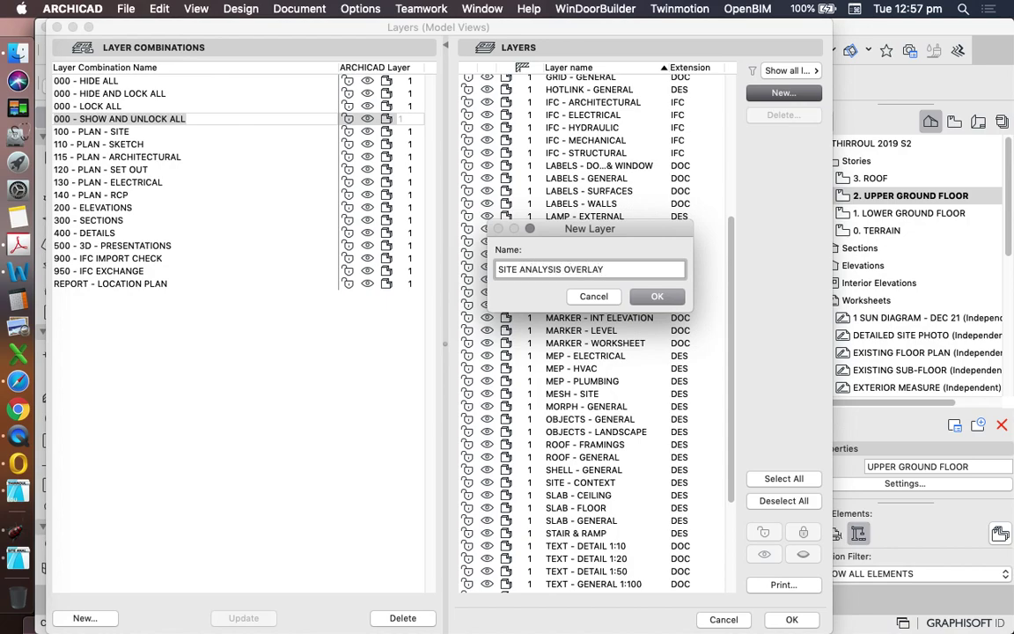
{"action": "left_click_drag", "start_coordinate": [564, 269], "coordinate": [461, 265]}
{"action": "key", "text": "super+c"}
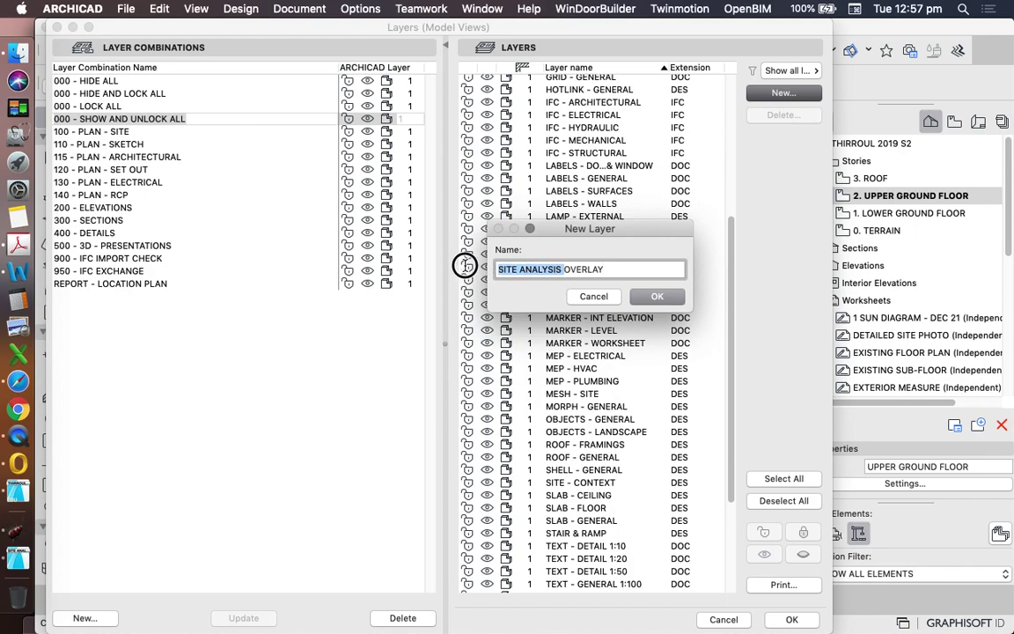
{"action": "key", "text": "BackSpace"}
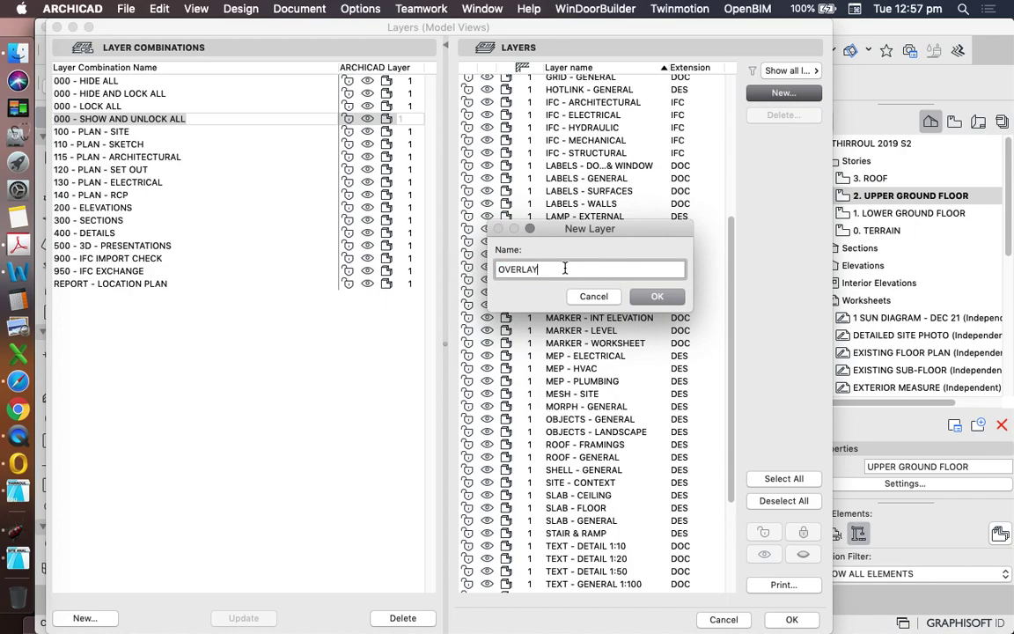
{"action": "key", "text": "super+v"}
{"action": "left_click", "coordinate": [651, 297]}
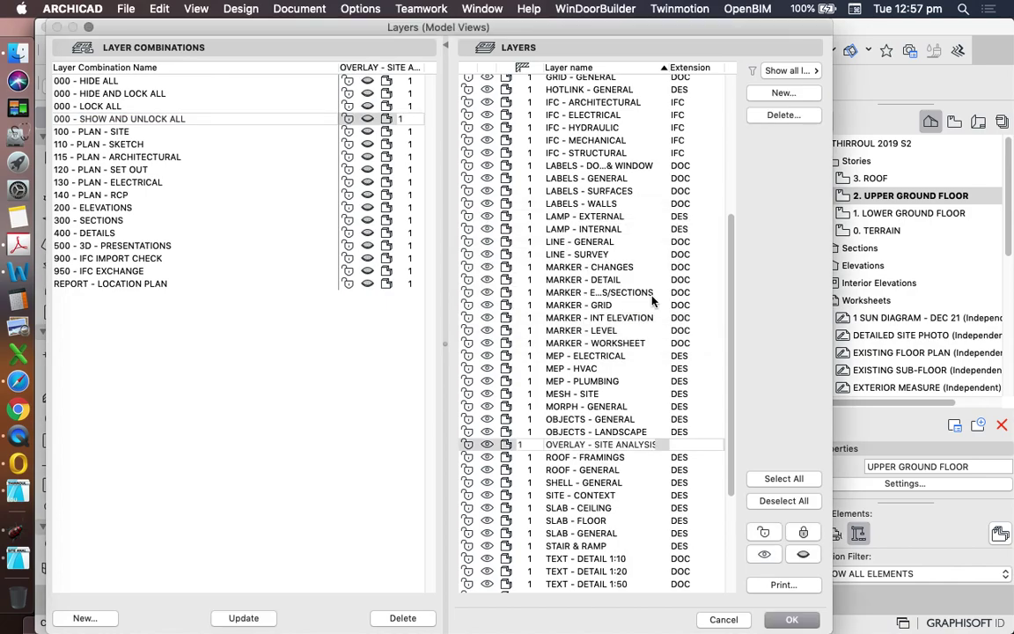
- Update the layer combination with the new layer and return to the plan
{"action": "left_click", "coordinate": [490, 448]}
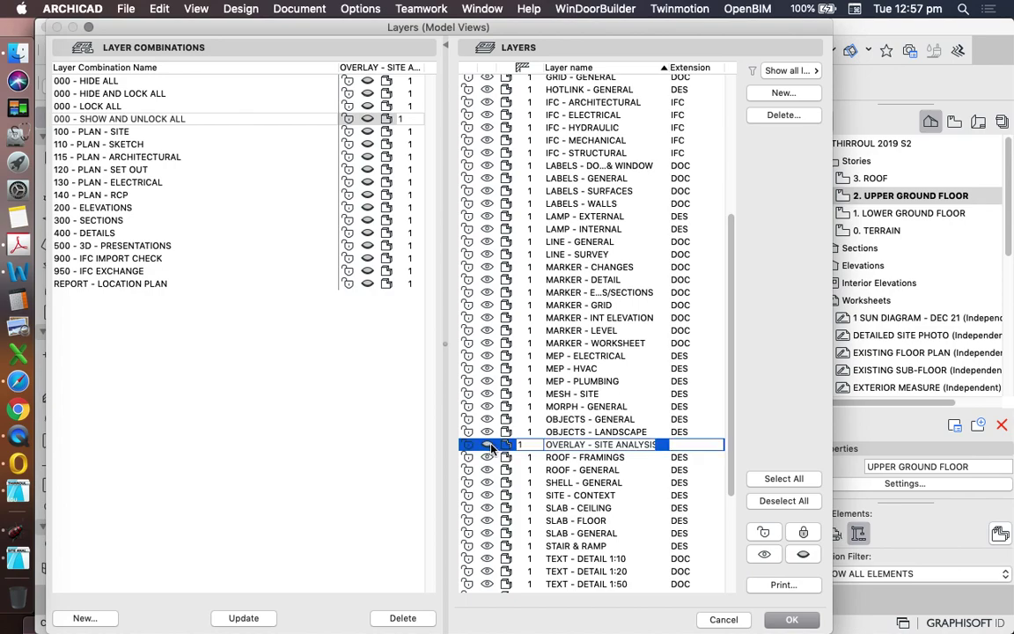
{"action": "left_click", "coordinate": [274, 618]}
{"action": "left_click", "coordinate": [782, 623]}
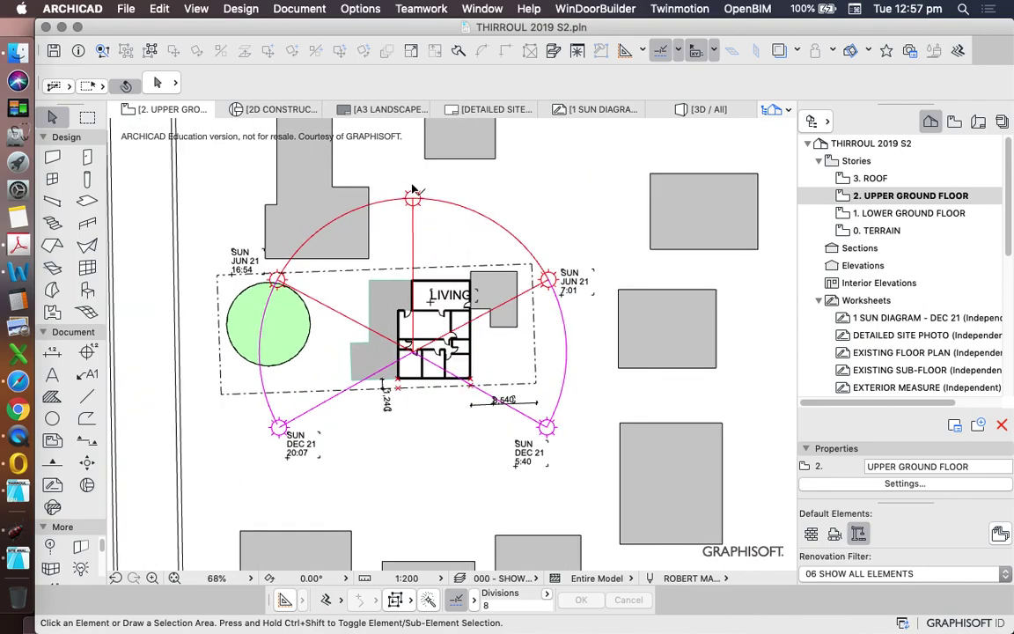
- Select everything on the site plan with a selection area
{"action": "left_click", "coordinate": [412, 189]}
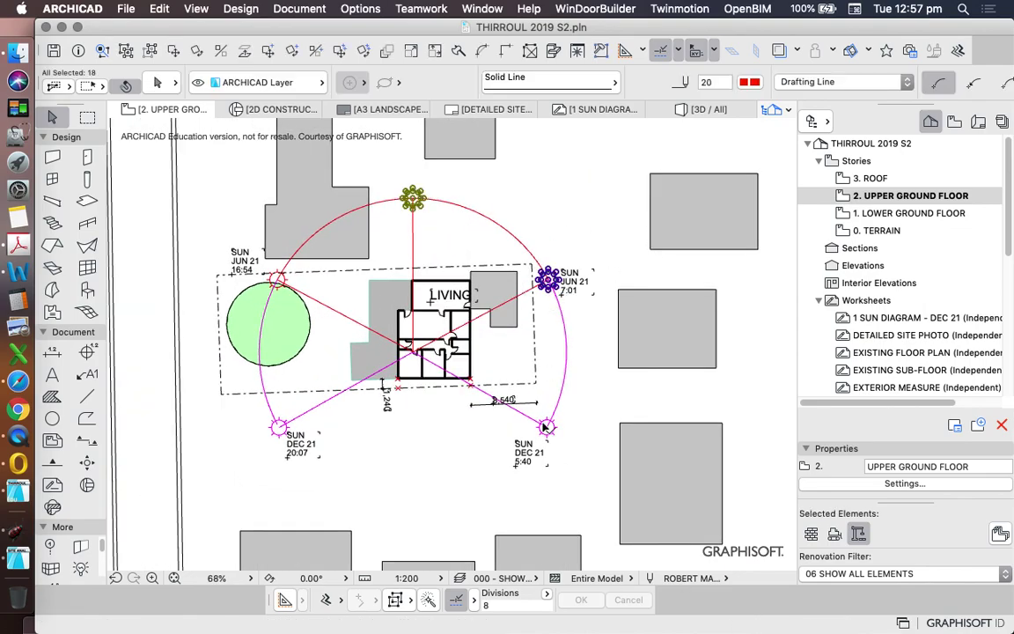
{"action": "scroll", "coordinate": [504, 377], "scroll_direction": "down", "scroll_amount": 4}
{"action": "key", "text": "Escape"}
{"action": "left_click", "coordinate": [293, 216]}
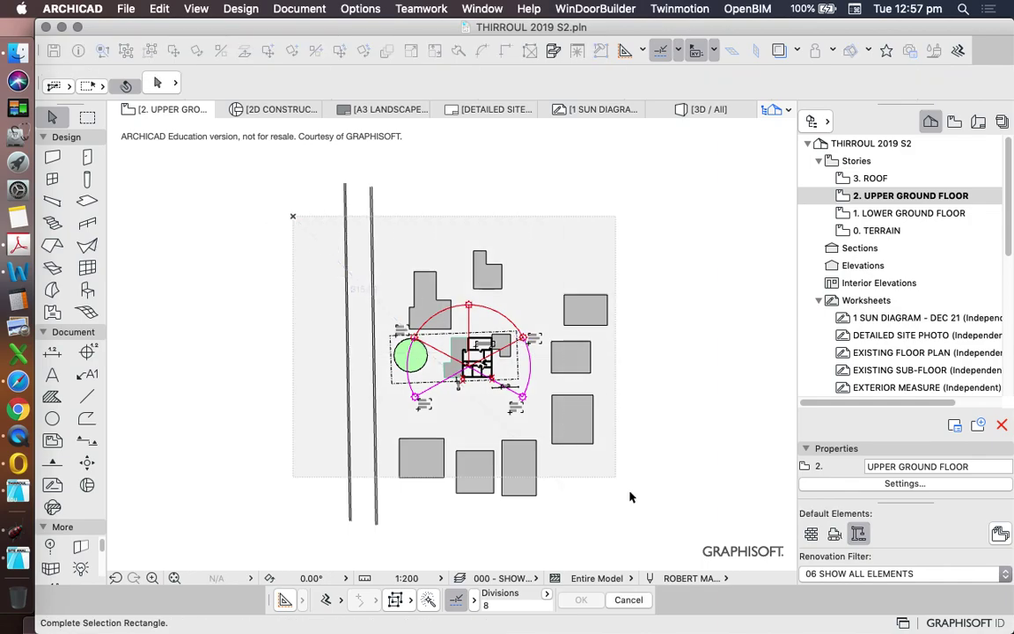
{"action": "left_click", "coordinate": [582, 492]}
{"action": "scroll", "coordinate": [448, 387], "scroll_direction": "up", "scroll_amount": 5}
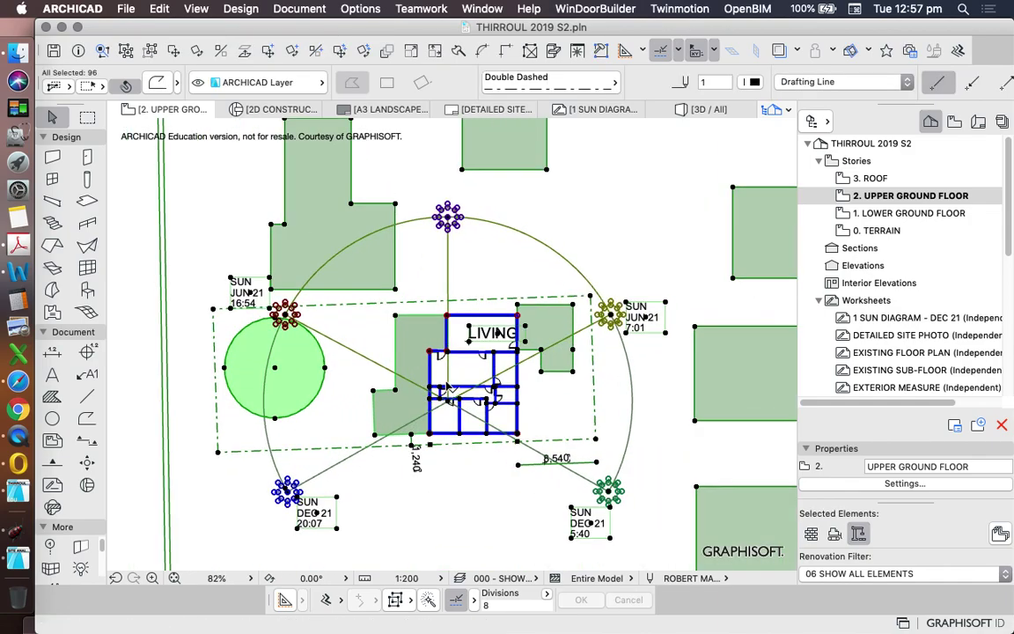
{"action": "scroll", "coordinate": [447, 388], "scroll_direction": "up", "scroll_amount": 5}
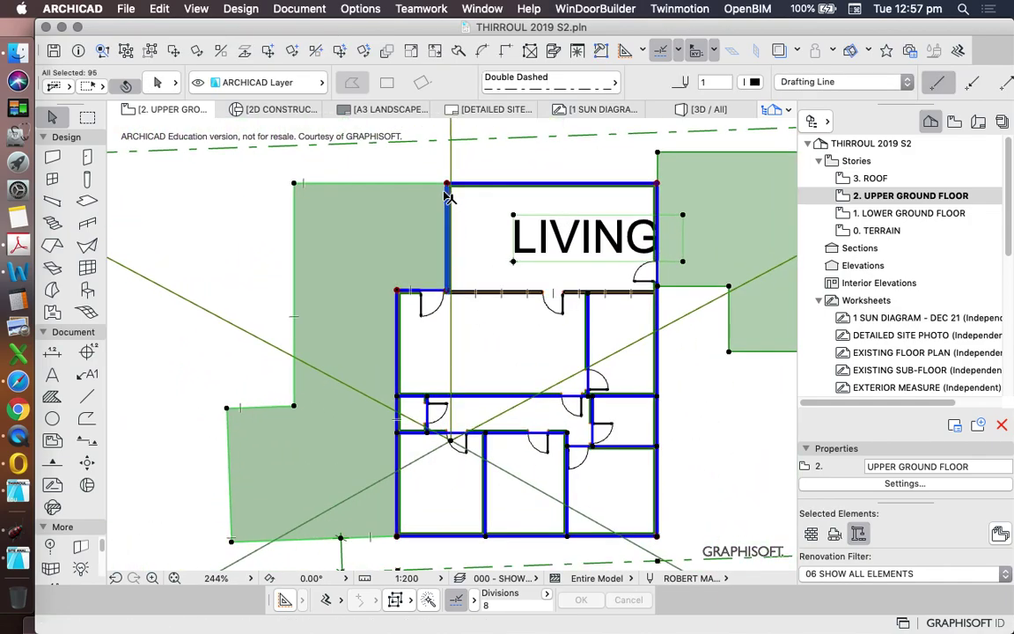
- Remove the outer and interior building walls from the selection
{"action": "left_click", "coordinate": [490, 179]}
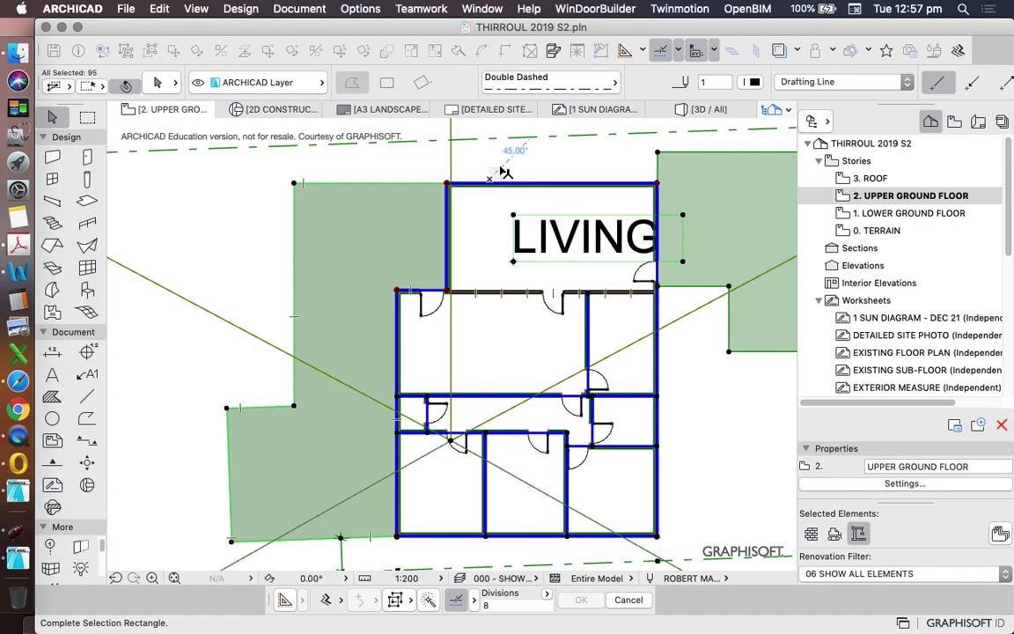
{"action": "left_click", "coordinate": [357, 352]}
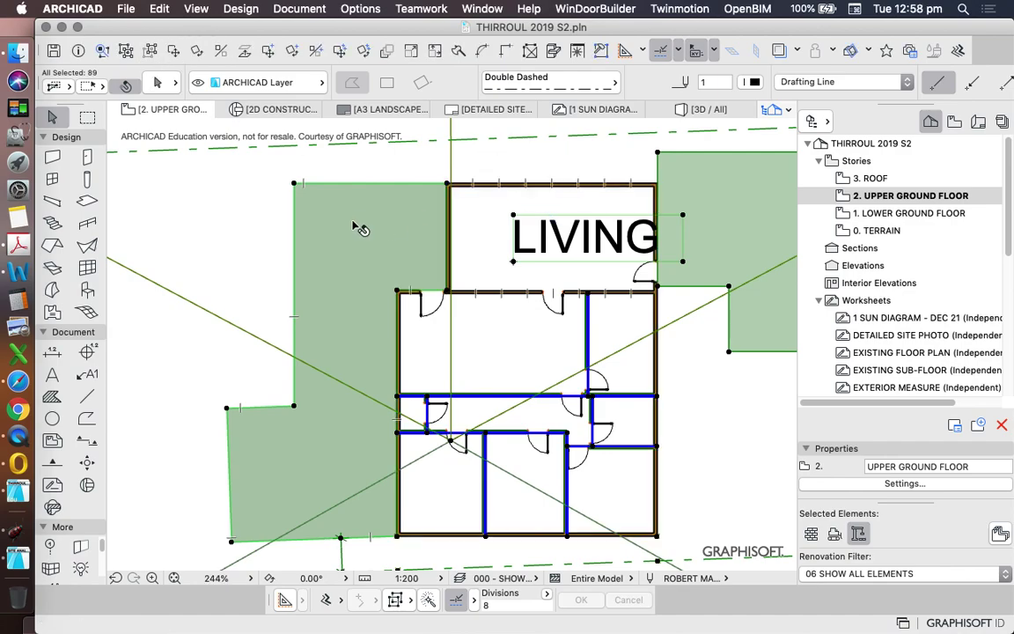
{"action": "left_click", "coordinate": [493, 398], "text": "shift"}
{"action": "left_click", "coordinate": [380, 395], "text": "shift"}
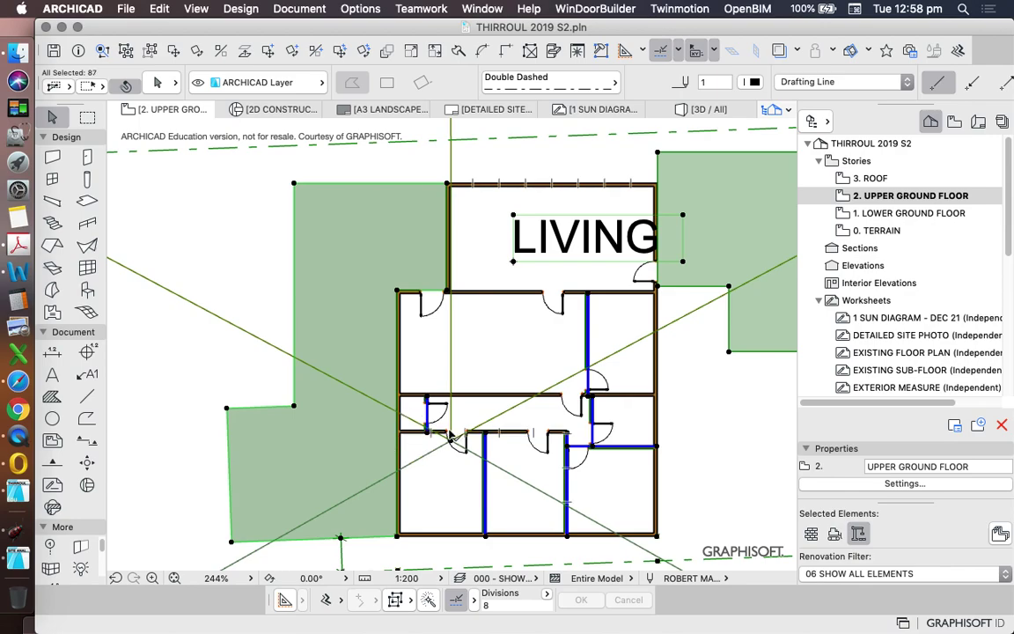
{"action": "left_click", "coordinate": [429, 444], "text": "shift"}
{"action": "scroll", "coordinate": [432, 404], "scroll_direction": "up", "scroll_amount": 8}
{"action": "left_click", "coordinate": [425, 407], "text": "shift"}
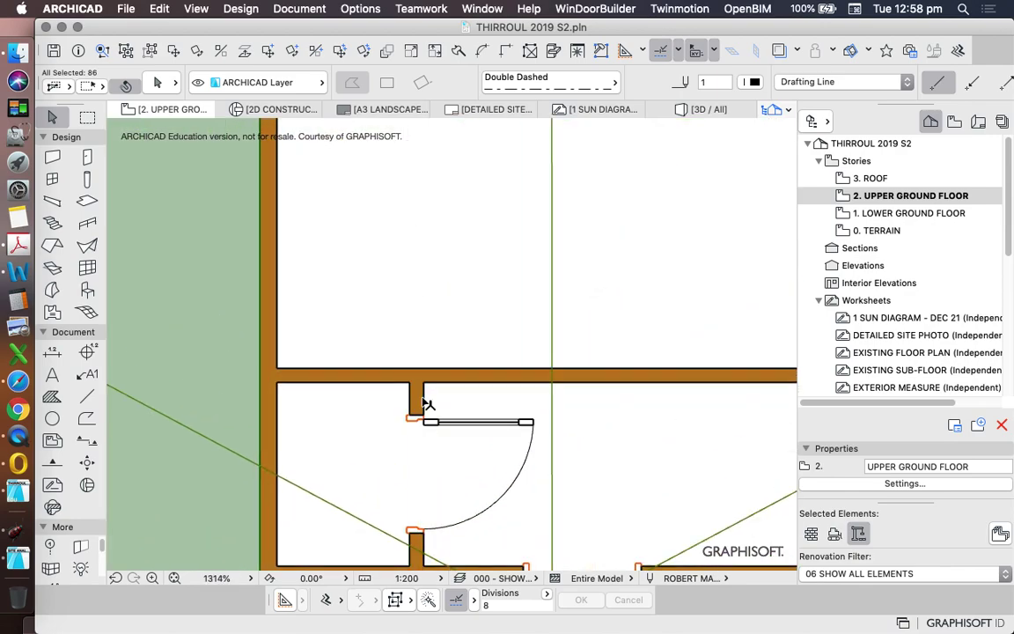
{"action": "scroll", "coordinate": [424, 407], "scroll_direction": "down", "scroll_amount": 8}
{"action": "left_click", "coordinate": [539, 400], "text": "shift"}
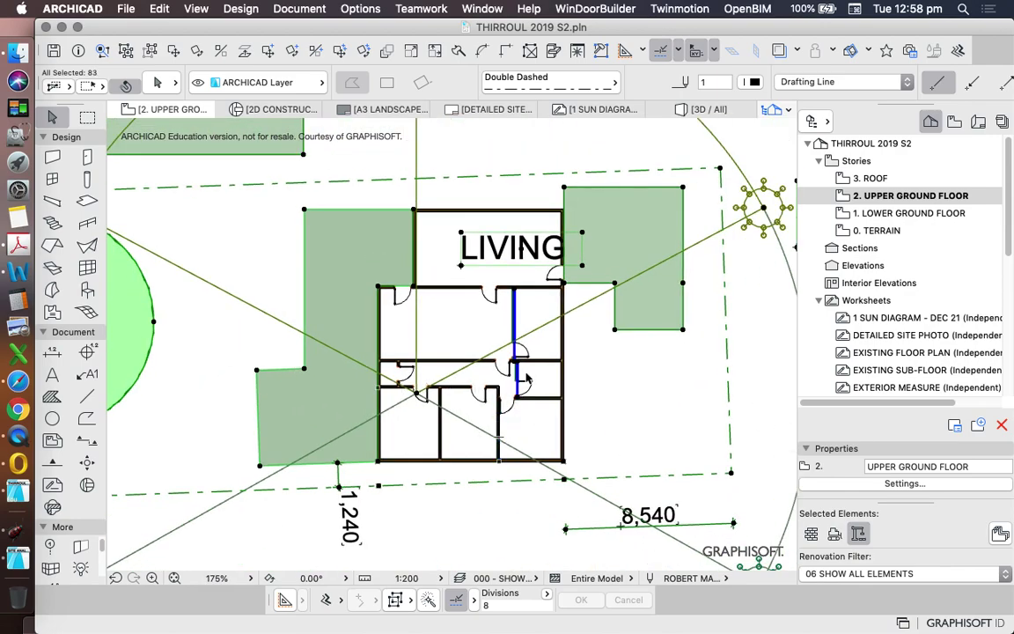
{"action": "left_click", "coordinate": [520, 374], "text": "shift"}
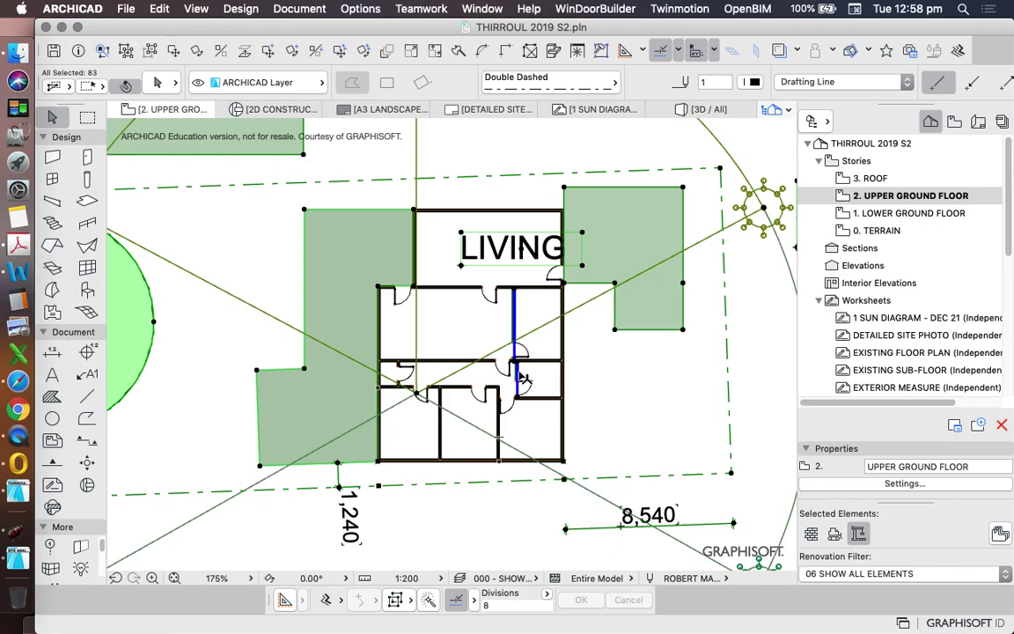
{"action": "left_click", "coordinate": [515, 326], "text": "shift"}
{"action": "scroll", "coordinate": [368, 318], "scroll_direction": "down", "scroll_amount": 5}
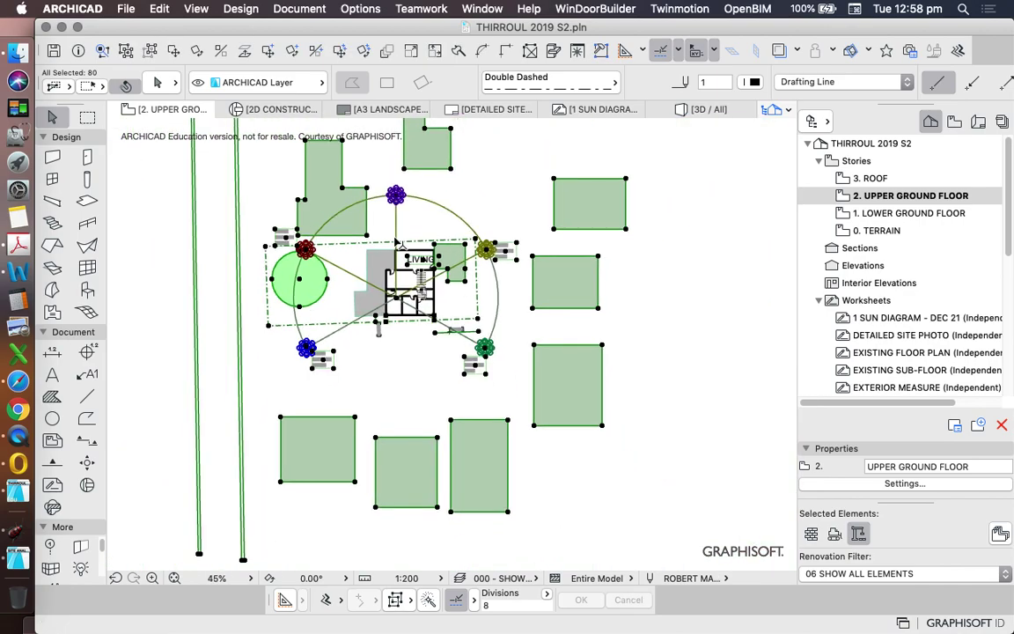
- Exclude the dashed boundary, then move the selected lines and next elements to OVERLAY - SITE ANALYSIS
{"action": "left_click", "coordinate": [346, 245], "text": "shift"}
{"action": "scroll", "coordinate": [348, 248], "scroll_direction": "down", "scroll_amount": 3}
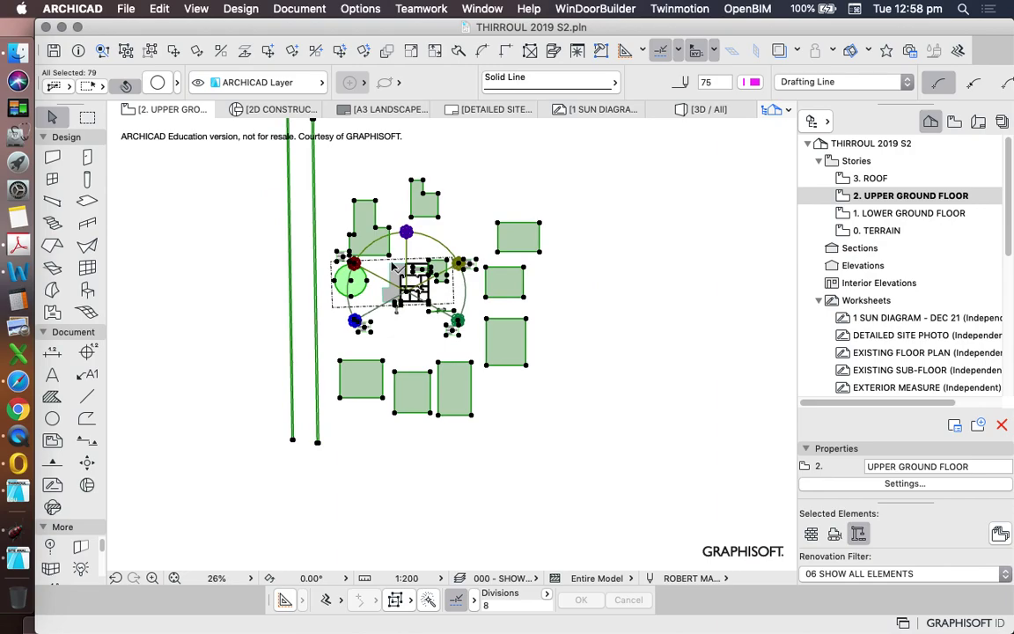
{"action": "left_click", "coordinate": [261, 81]}
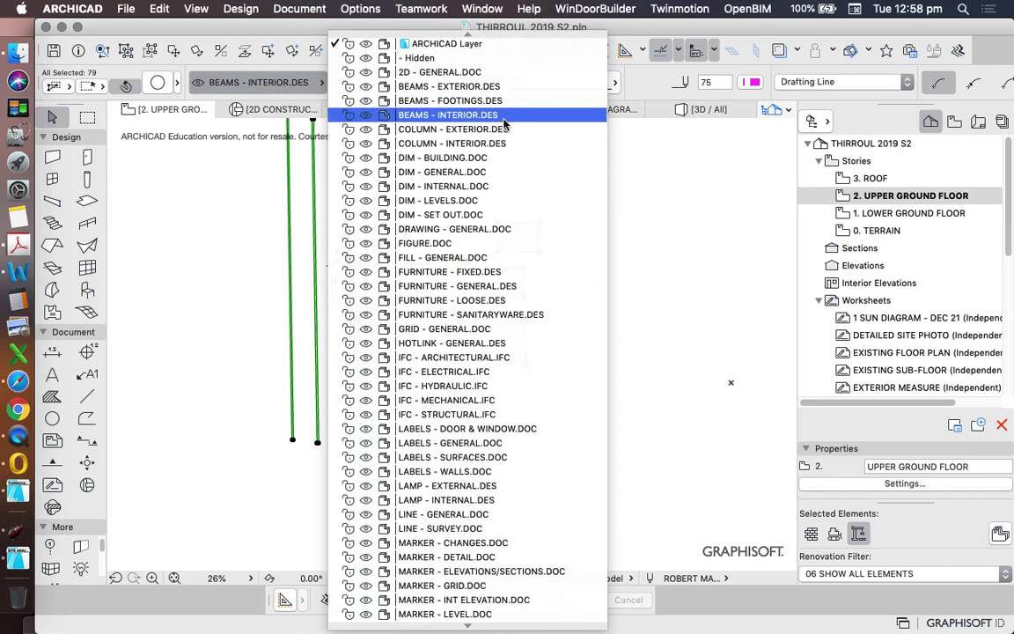
{"action": "scroll", "coordinate": [497, 119], "scroll_direction": "down", "scroll_amount": 8}
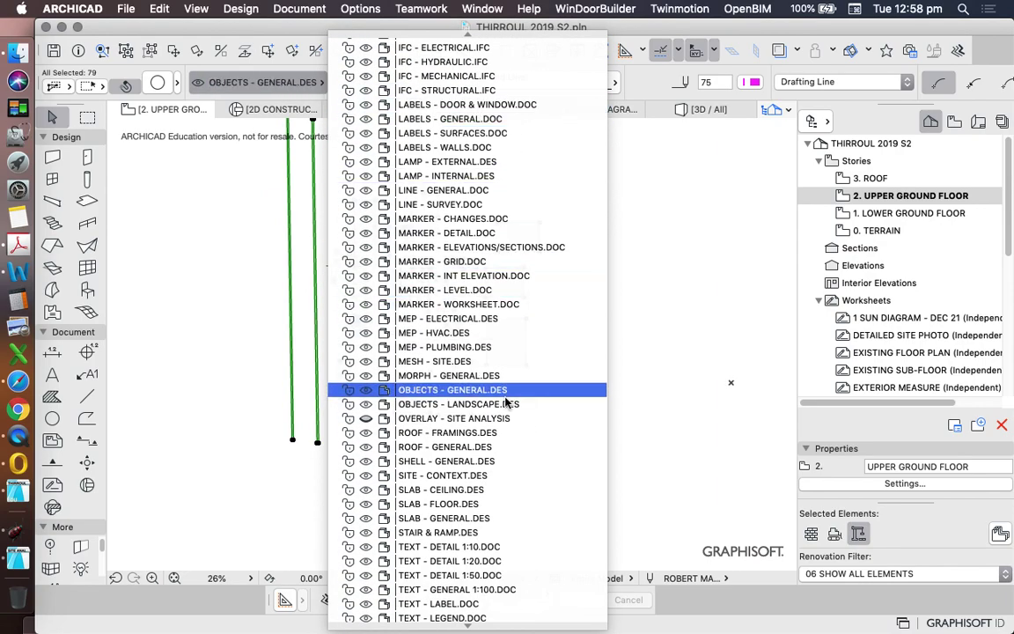
{"action": "left_click", "coordinate": [418, 419]}
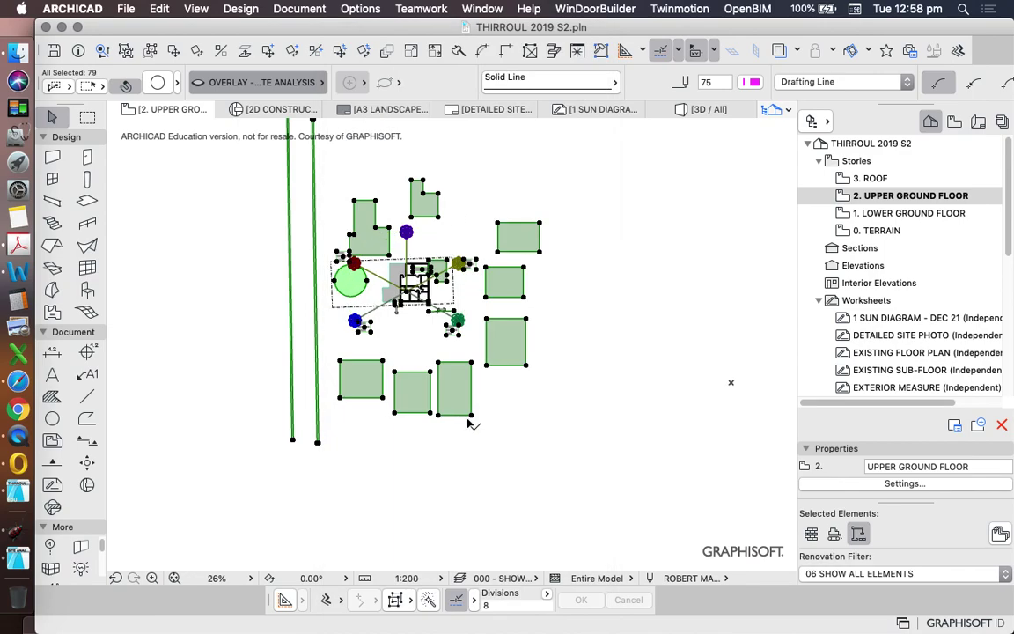
{"action": "scroll", "coordinate": [298, 179], "scroll_direction": "right", "scroll_amount": 3}
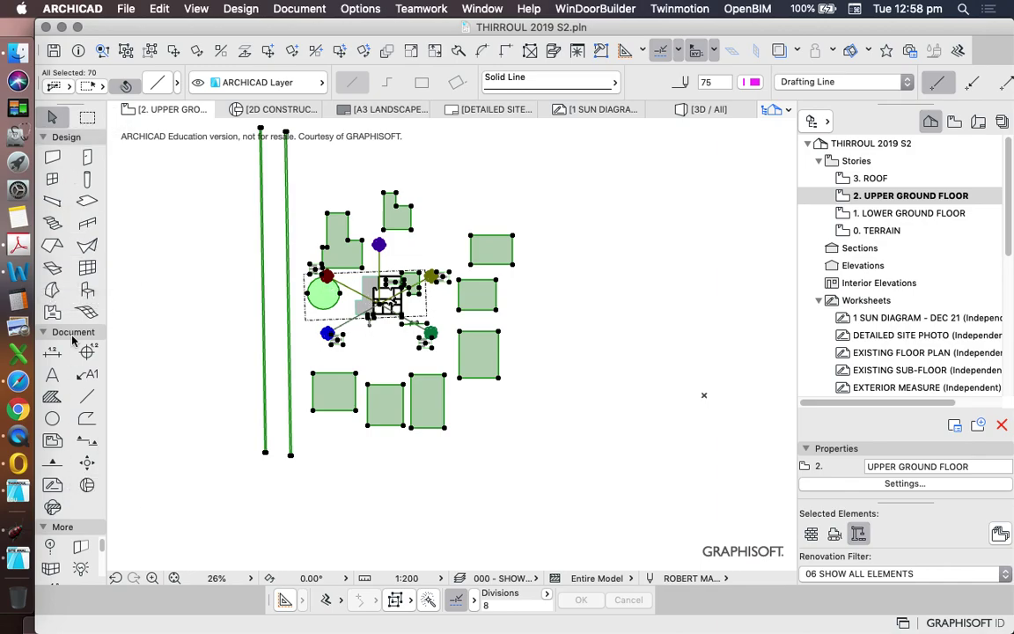
{"action": "left_click", "coordinate": [282, 83]}
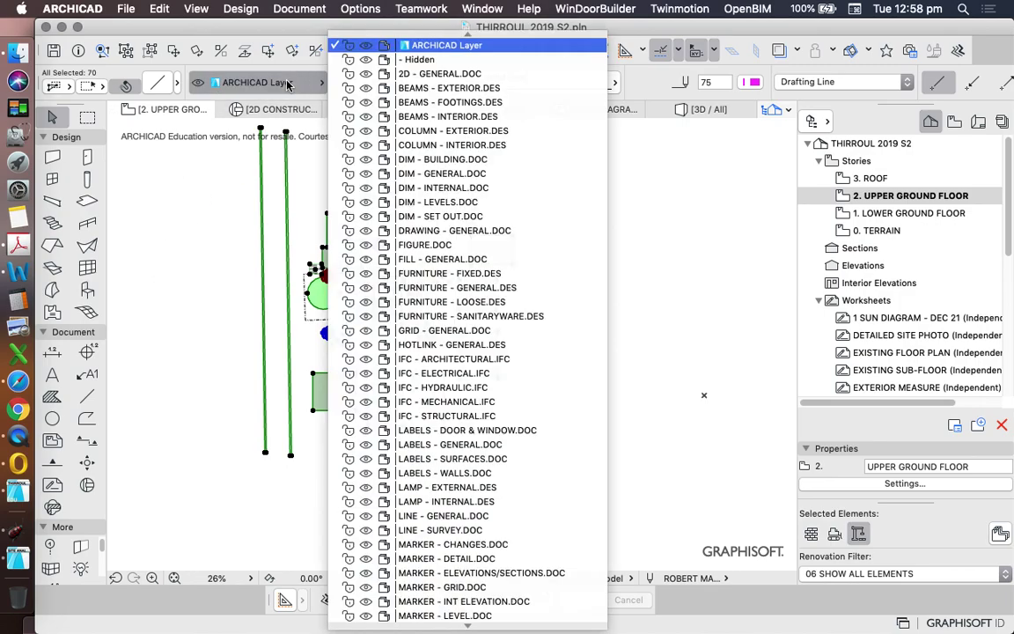
{"action": "scroll", "coordinate": [528, 308], "scroll_direction": "down", "scroll_amount": 10}
{"action": "left_click", "coordinate": [518, 433]}
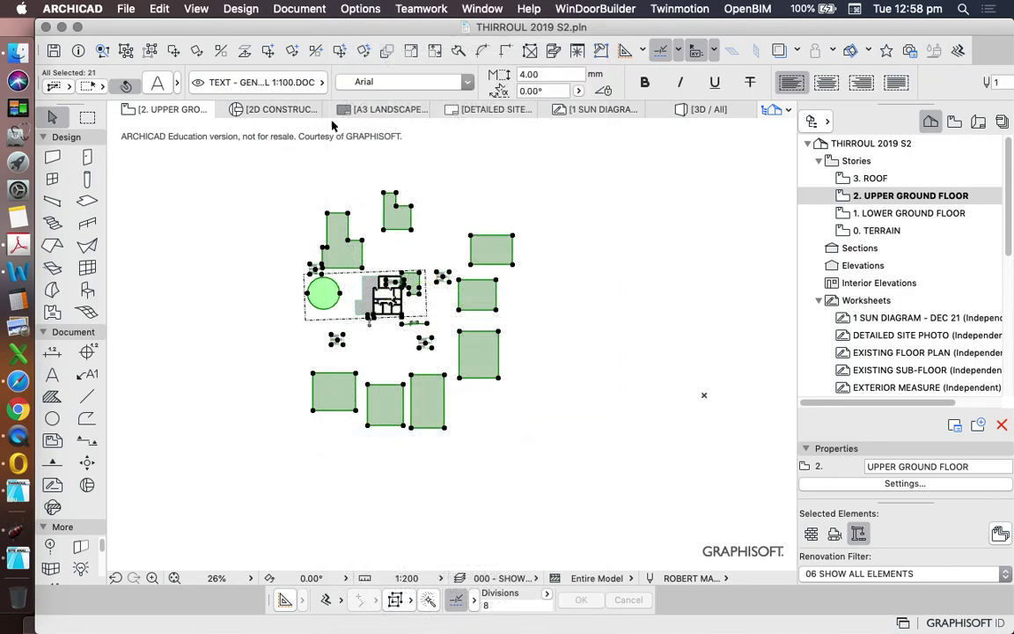
- Move the selected text, objects and dimensions onto OVERLAY - SITE ANALYSIS
{"action": "left_click", "coordinate": [257, 82]}
{"action": "scroll", "coordinate": [510, 265], "scroll_direction": "down", "scroll_amount": 5}
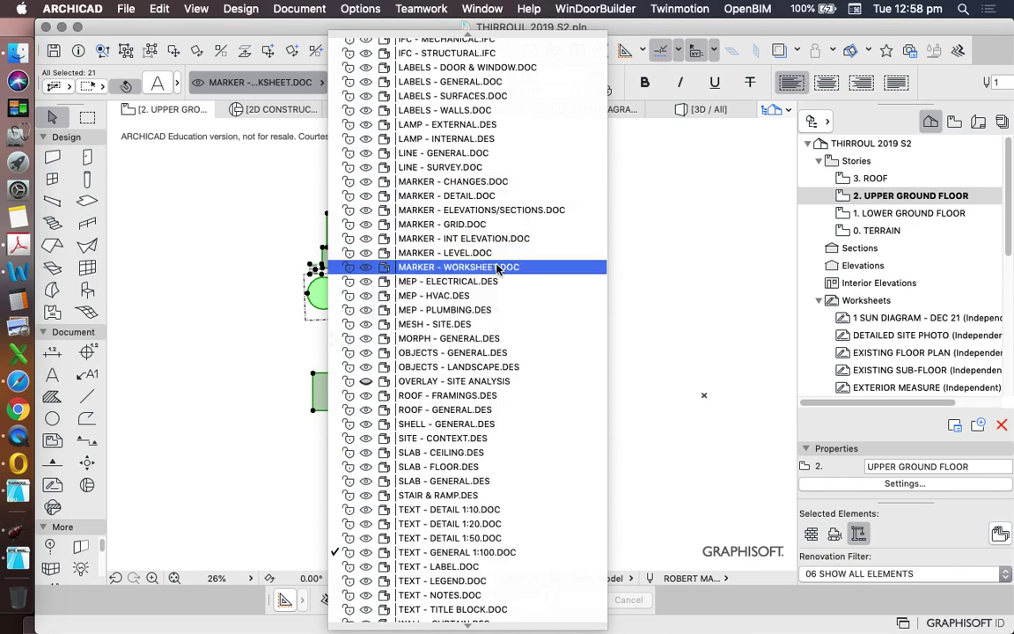
{"action": "left_click", "coordinate": [500, 320]}
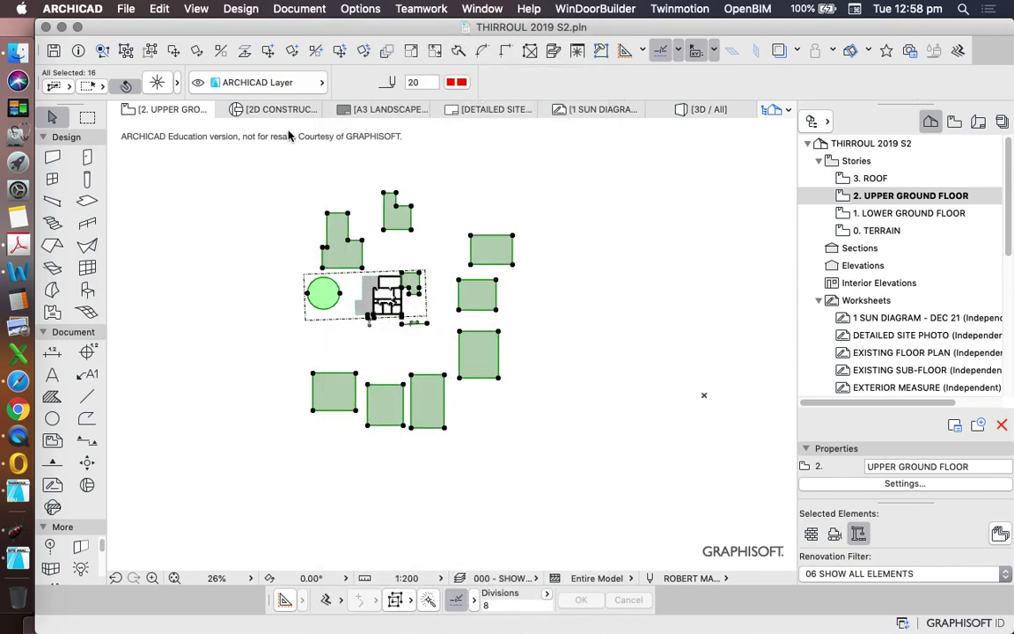
{"action": "left_click", "coordinate": [272, 83]}
{"action": "scroll", "coordinate": [443, 127], "scroll_direction": "down", "scroll_amount": 10}
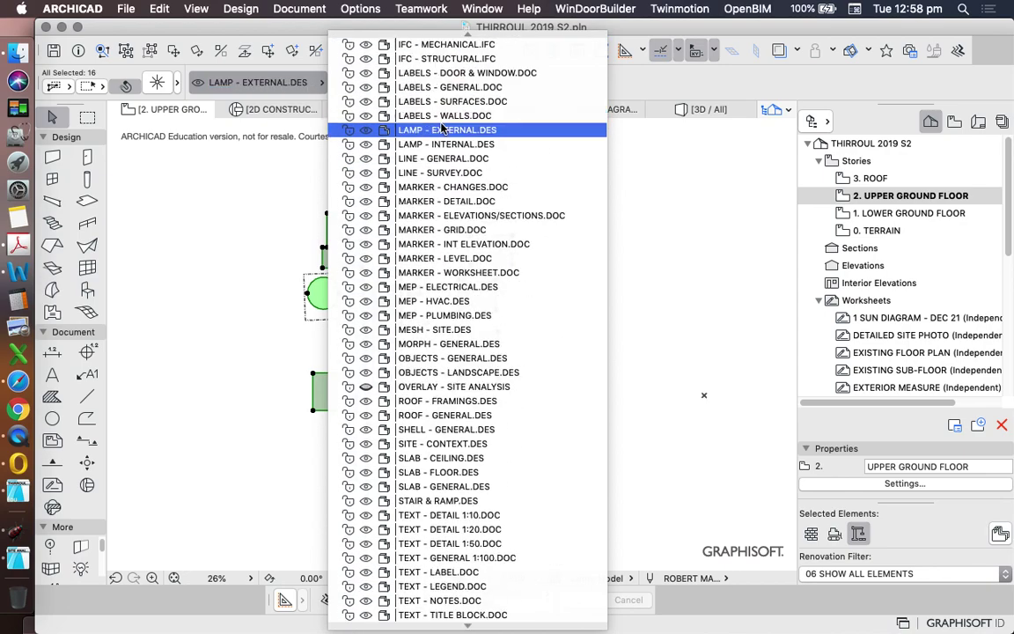
{"action": "left_click", "coordinate": [456, 393]}
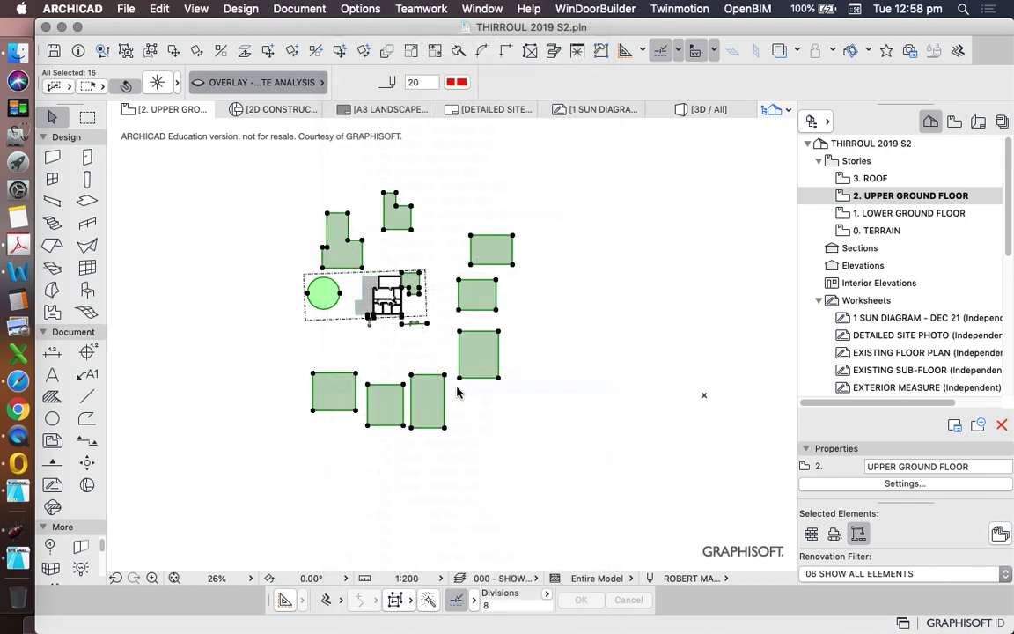
{"action": "left_click", "coordinate": [272, 83]}
{"action": "scroll", "coordinate": [509, 227], "scroll_direction": "down", "scroll_amount": 5}
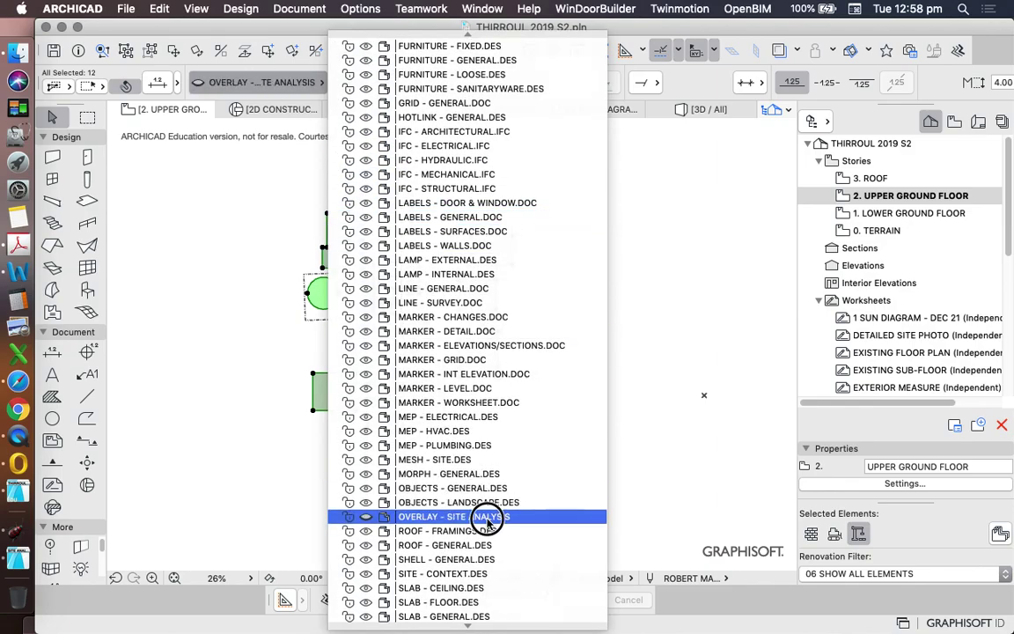
{"action": "left_click", "coordinate": [493, 518]}
- Move the selected fills onto OVERLAY - SITE ANALYSIS and deselect everything
{"action": "left_click", "coordinate": [387, 269]}
{"action": "left_click", "coordinate": [264, 83]}
{"action": "scroll", "coordinate": [458, 228], "scroll_direction": "down", "scroll_amount": 5}
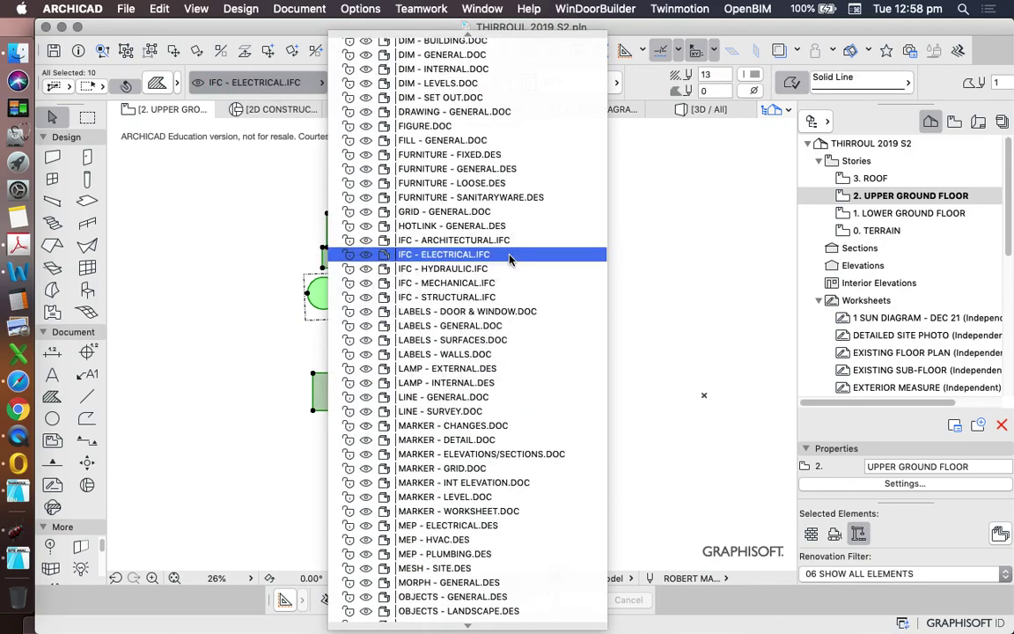
{"action": "left_click", "coordinate": [475, 463]}
{"action": "key", "text": "Escape"}
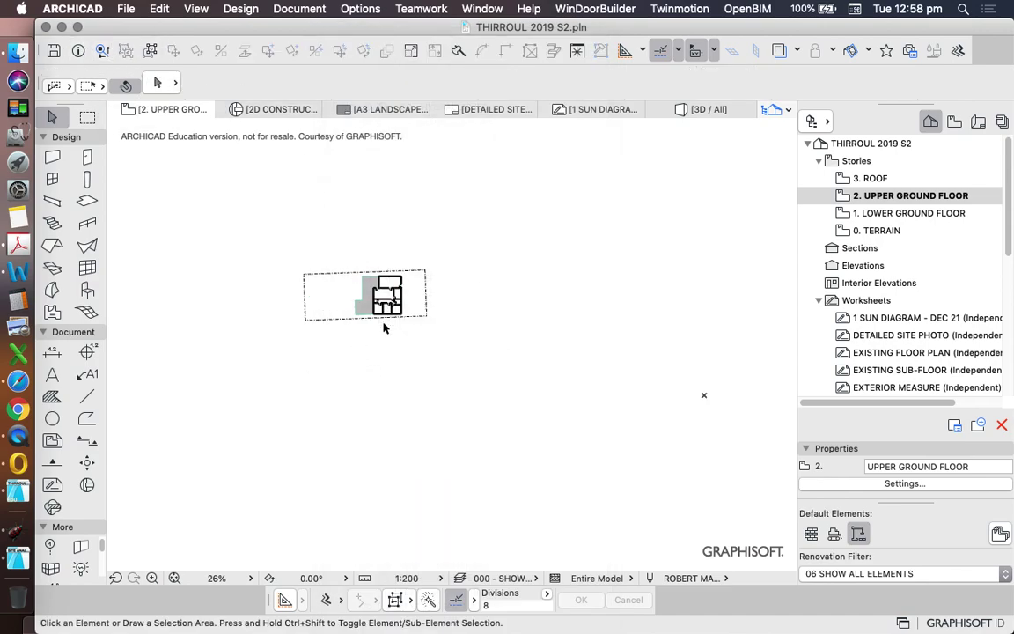
- Pick up the existing grey floor slab's settings
{"action": "scroll", "coordinate": [384, 328], "scroll_direction": "up", "scroll_amount": 5}
{"action": "scroll", "coordinate": [487, 328], "scroll_direction": "down", "scroll_amount": 3}
{"action": "scroll", "coordinate": [396, 288], "scroll_direction": "up", "scroll_amount": 5}
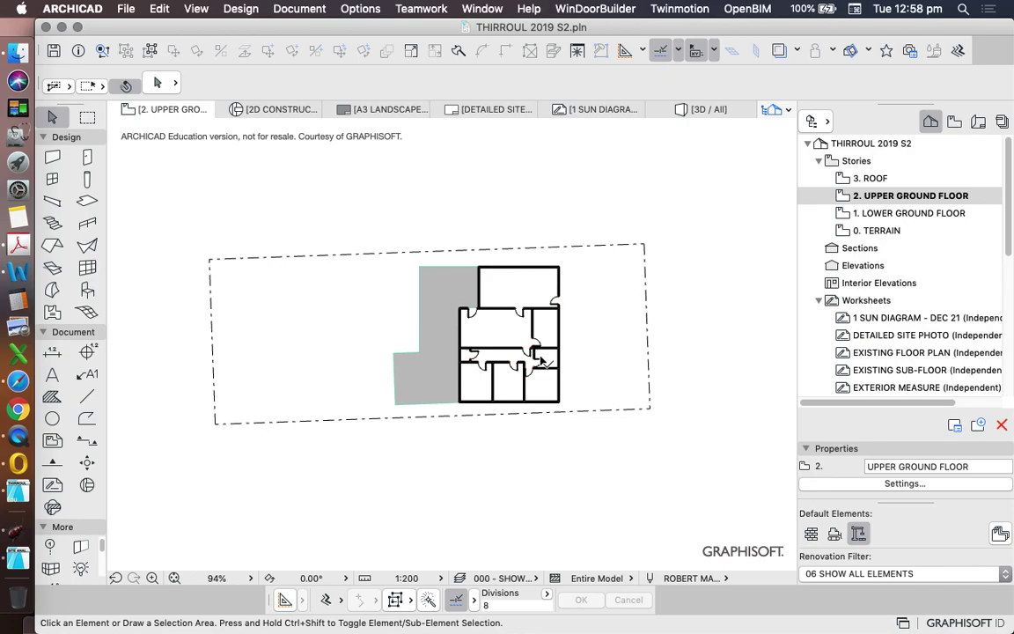
{"action": "scroll", "coordinate": [611, 340], "scroll_direction": "up", "scroll_amount": 2}
{"action": "scroll", "coordinate": [610, 335], "scroll_direction": "down", "scroll_amount": 2}
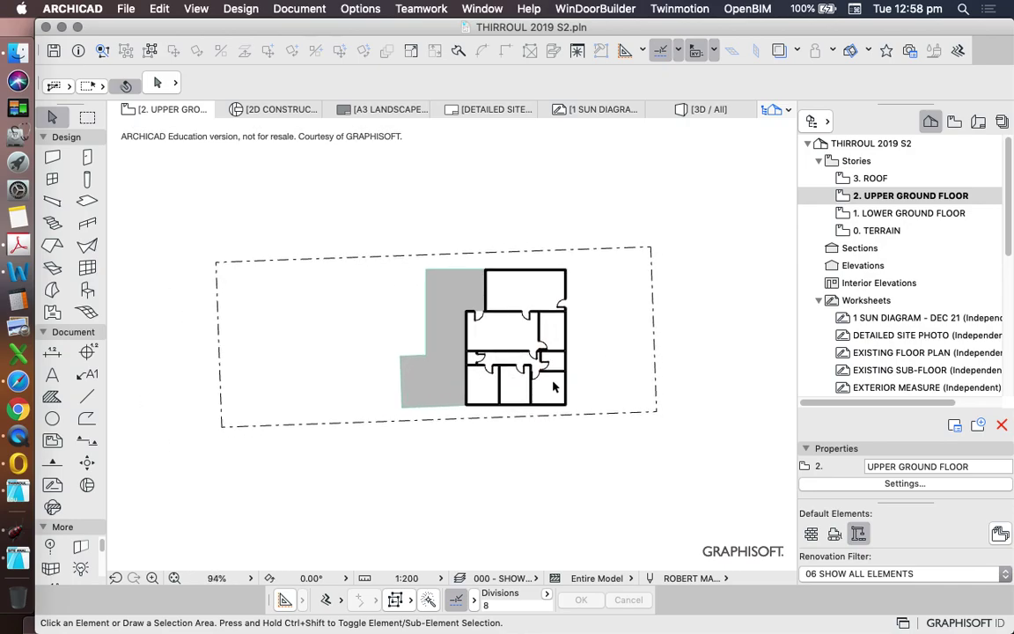
{"action": "left_click", "coordinate": [464, 291]}
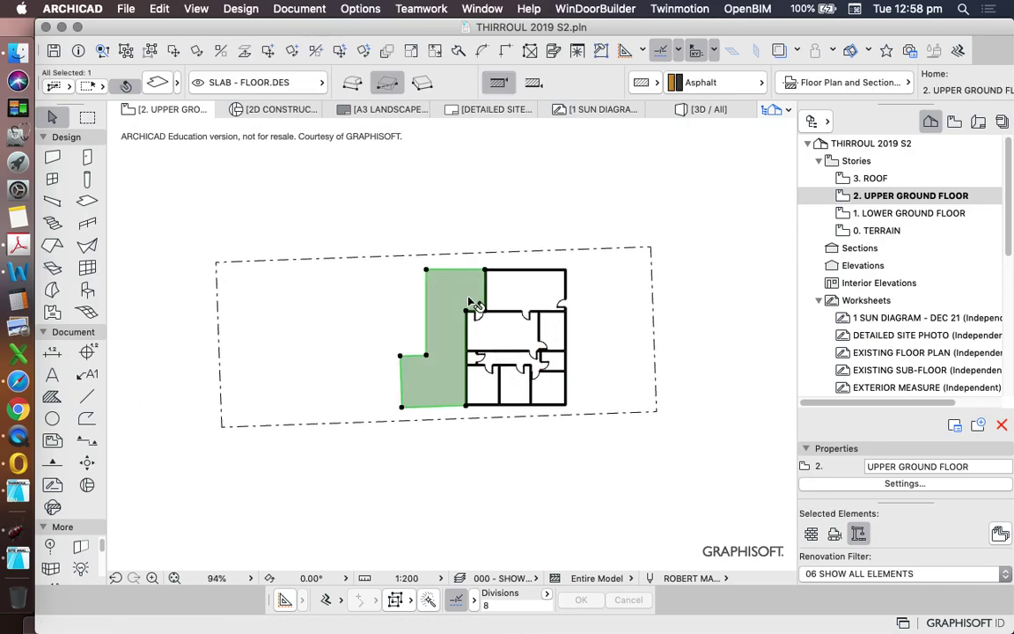
{"action": "left_click", "coordinate": [470, 196]}
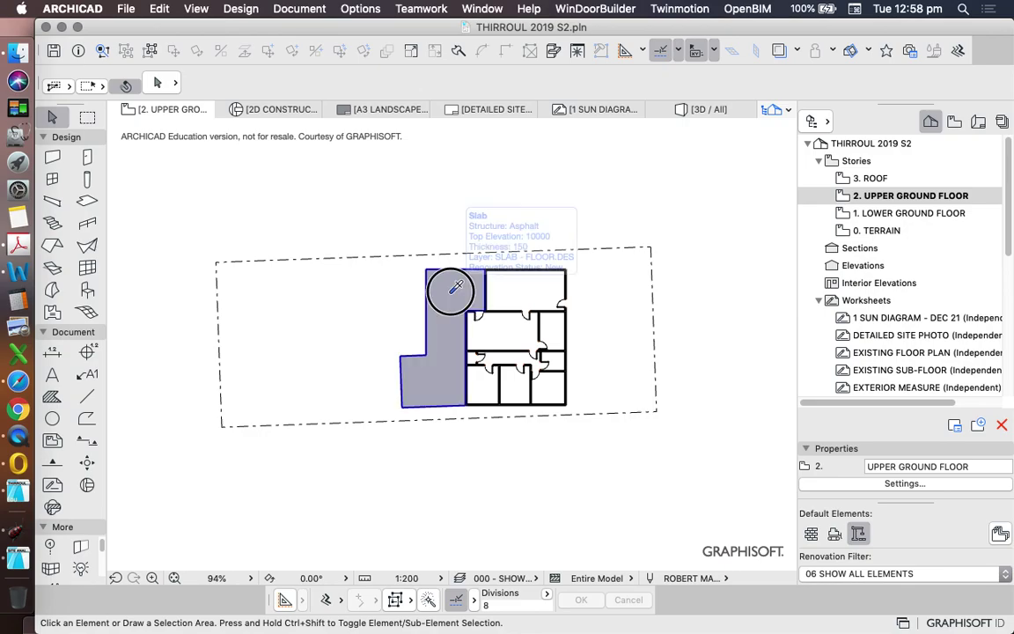
{"action": "left_click", "coordinate": [456, 293], "text": "alt"}
{"action": "scroll", "coordinate": [553, 346], "scroll_direction": "up", "scroll_amount": 4}
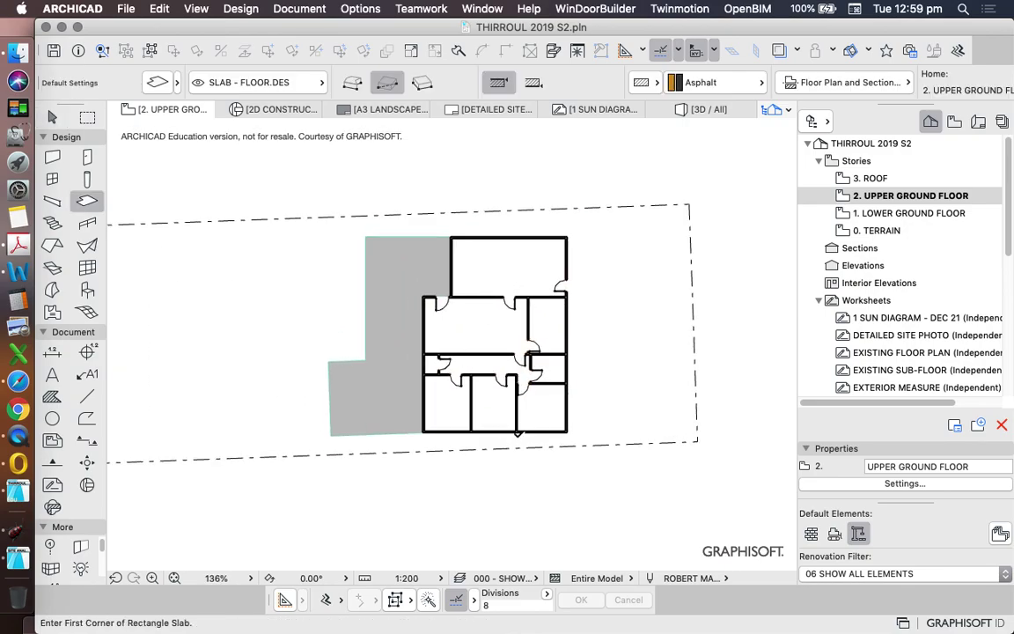
- Confirm the slab defaults: SLAB - FLOOR.DES, 150 thick
{"action": "left_click", "coordinate": [157, 81]}
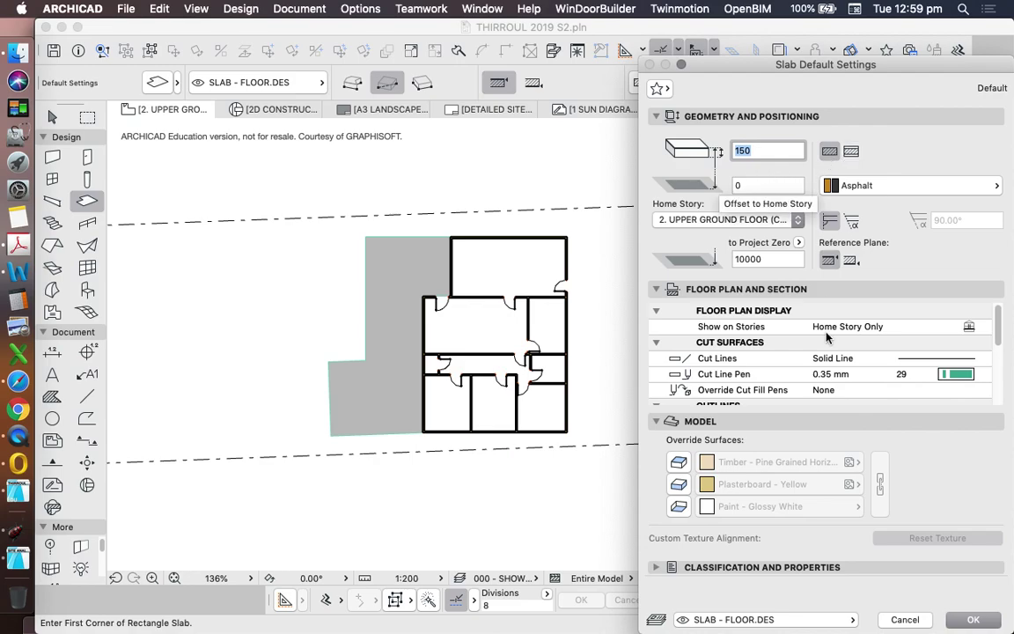
{"action": "key", "text": "Return"}
{"action": "scroll", "coordinate": [559, 236], "scroll_direction": "up", "scroll_amount": 10}
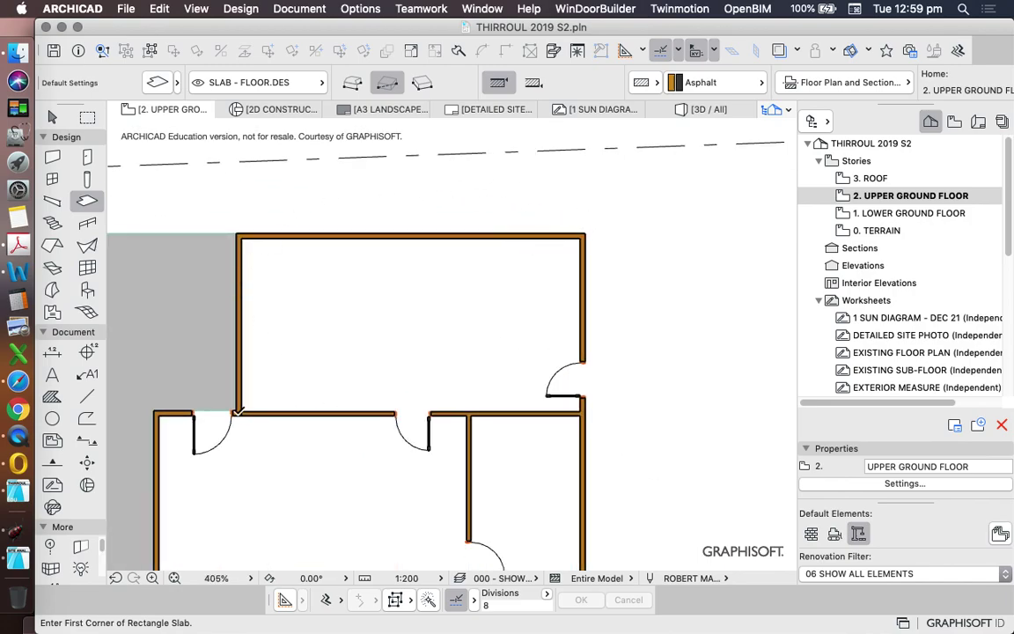
{"action": "scroll", "coordinate": [508, 83], "scroll_direction": "down", "scroll_amount": 2}
{"action": "scroll", "coordinate": [543, 190], "scroll_direction": "down", "scroll_amount": 5}
{"action": "scroll", "coordinate": [576, 275], "scroll_direction": "up", "scroll_amount": 3}
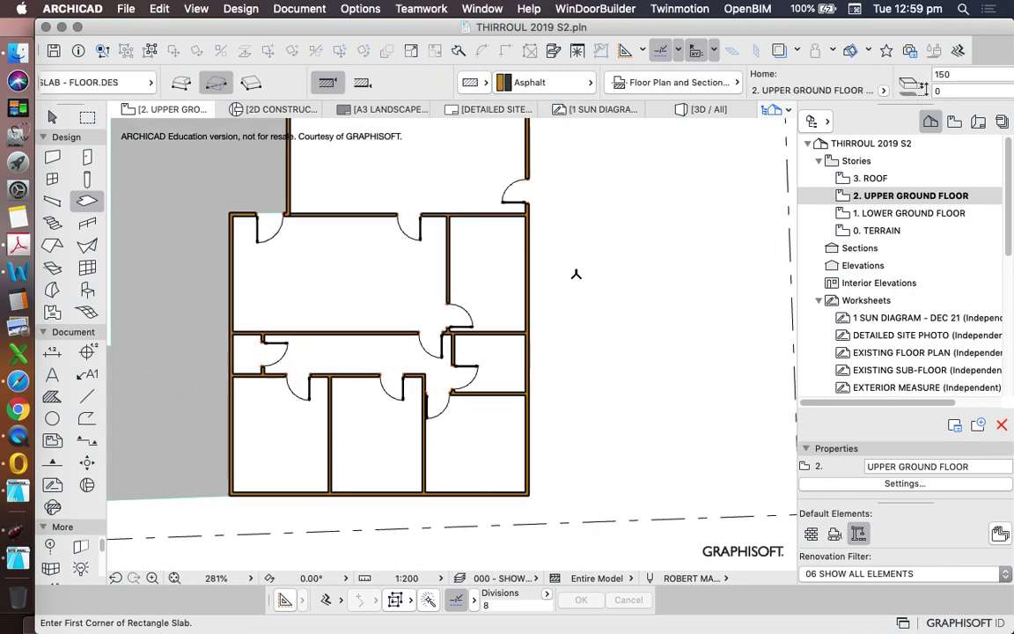
{"action": "scroll", "coordinate": [576, 275], "scroll_direction": "up", "scroll_amount": 5}
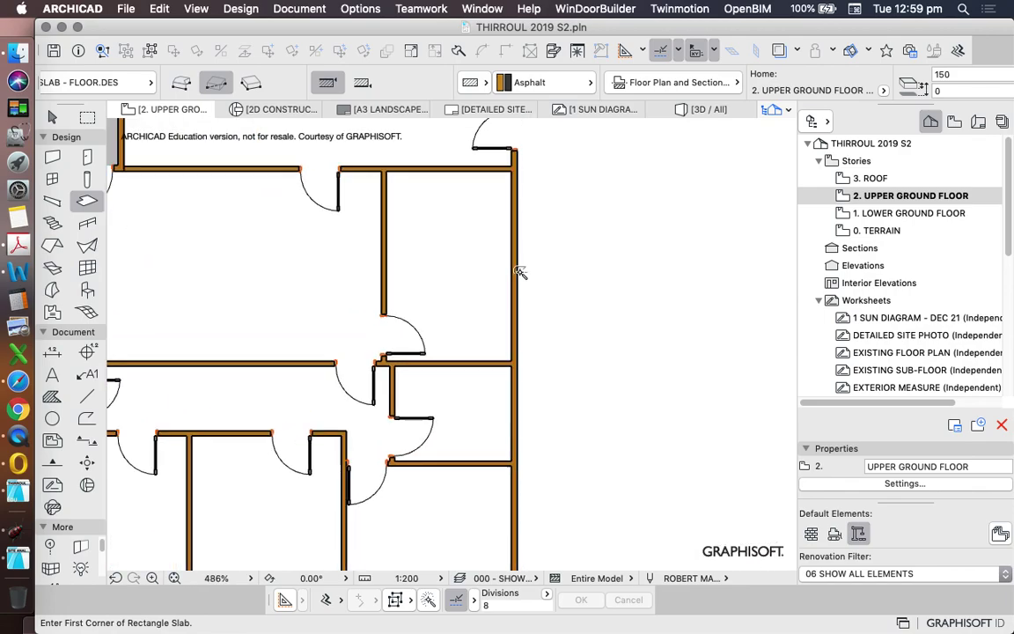
{"action": "scroll", "coordinate": [521, 274], "scroll_direction": "down", "scroll_amount": 2}
{"action": "scroll", "coordinate": [526, 275], "scroll_direction": "down", "scroll_amount": 3}
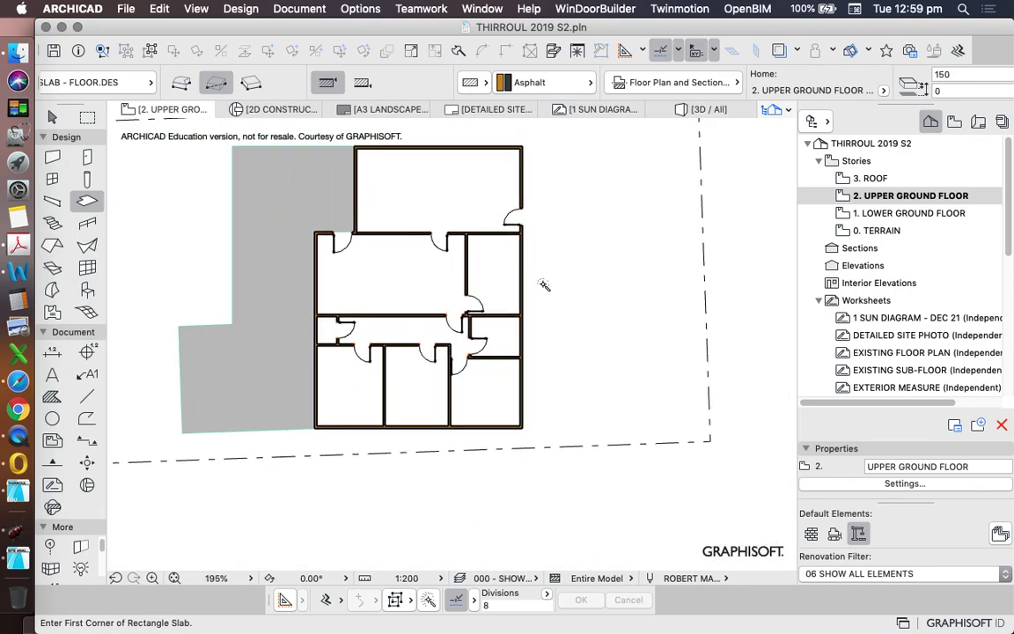
{"action": "left_click", "coordinate": [493, 145]}
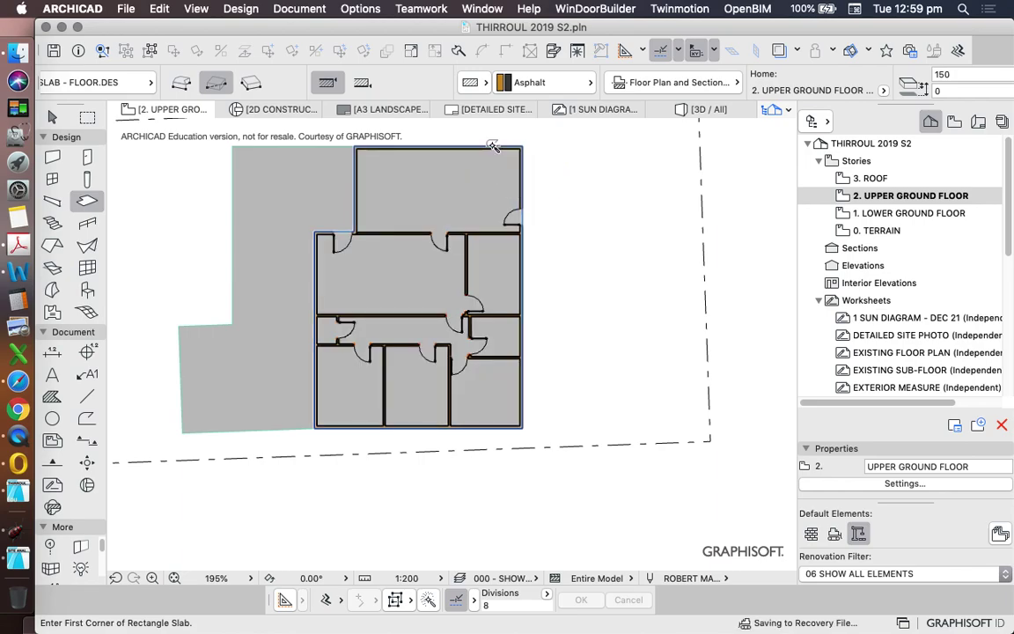
{"action": "left_click", "coordinate": [413, 176], "text": "shift"}
{"action": "scroll", "coordinate": [562, 244], "scroll_direction": "down", "scroll_amount": 2}
{"action": "scroll", "coordinate": [561, 244], "scroll_direction": "down", "scroll_amount": 3}
{"action": "scroll", "coordinate": [534, 246], "scroll_direction": "up", "scroll_amount": 3}
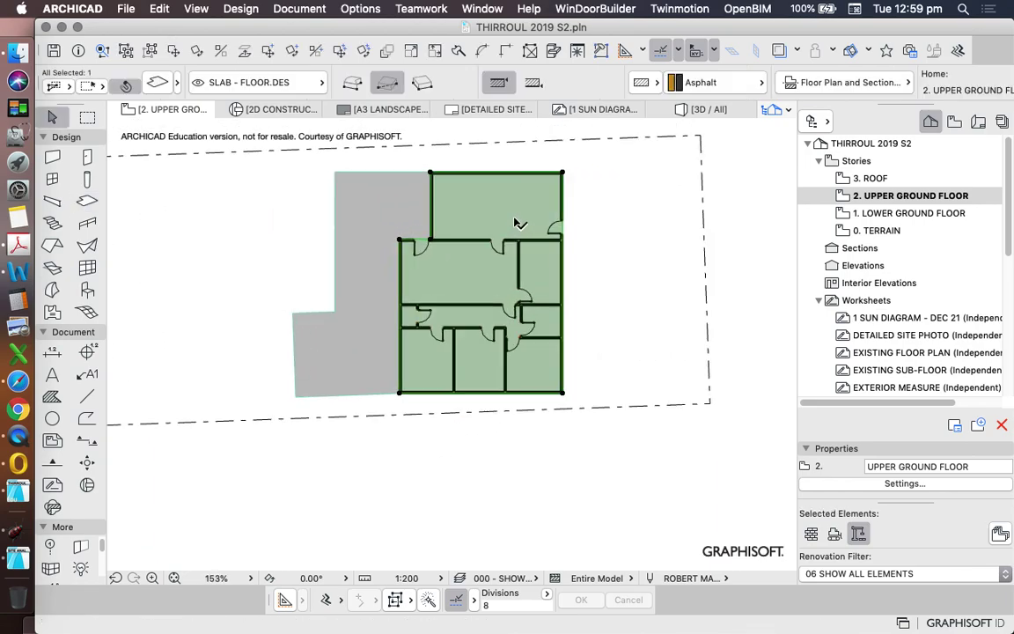
{"action": "scroll", "coordinate": [509, 218], "scroll_direction": "up", "scroll_amount": 3}
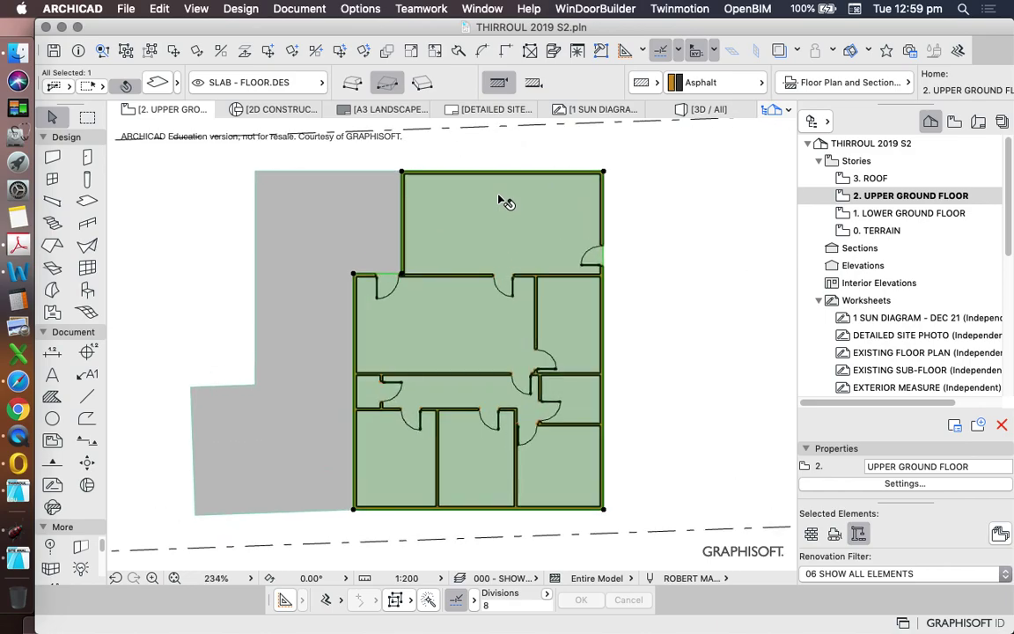
{"action": "scroll", "coordinate": [528, 211], "scroll_direction": "down", "scroll_amount": 4}
{"action": "scroll", "coordinate": [558, 231], "scroll_direction": "down", "scroll_amount": 1}
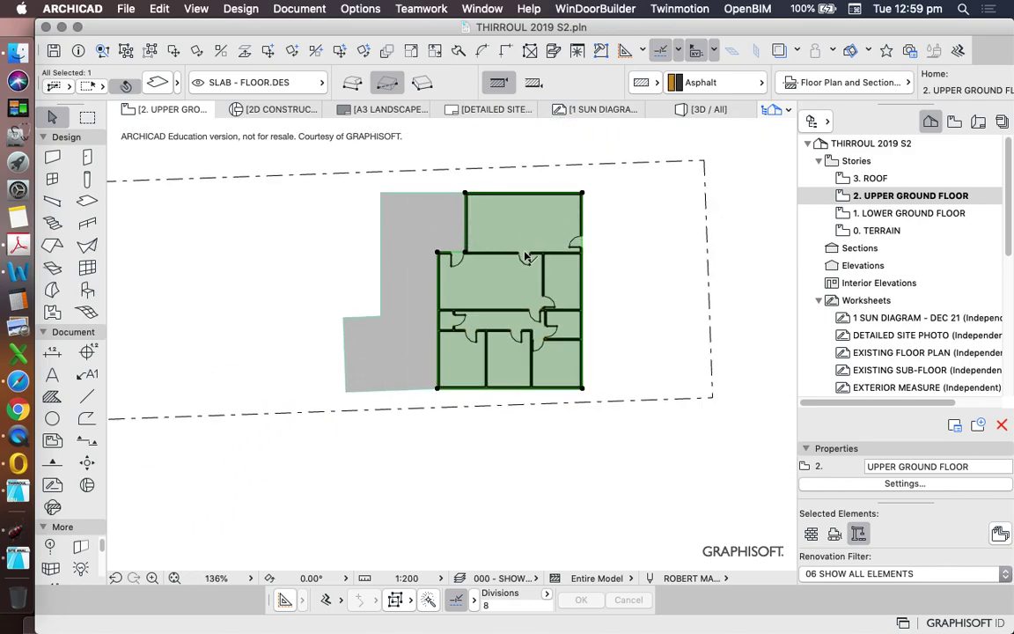
{"action": "key", "text": "Escape"}
{"action": "left_click", "coordinate": [542, 230]}
{"action": "key", "text": "Escape"}
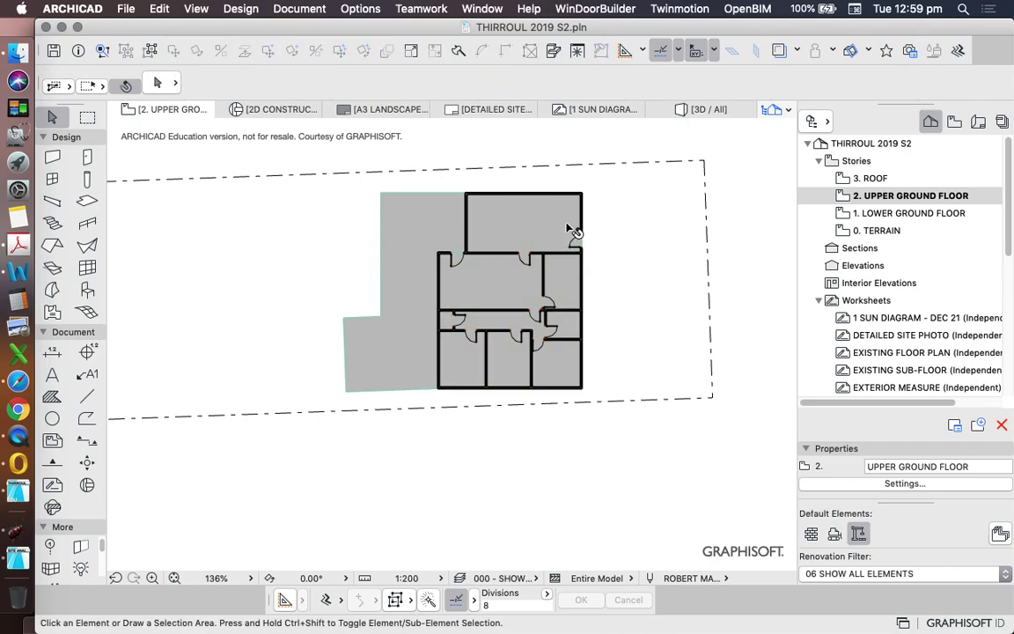
{"action": "left_click", "coordinate": [531, 230]}
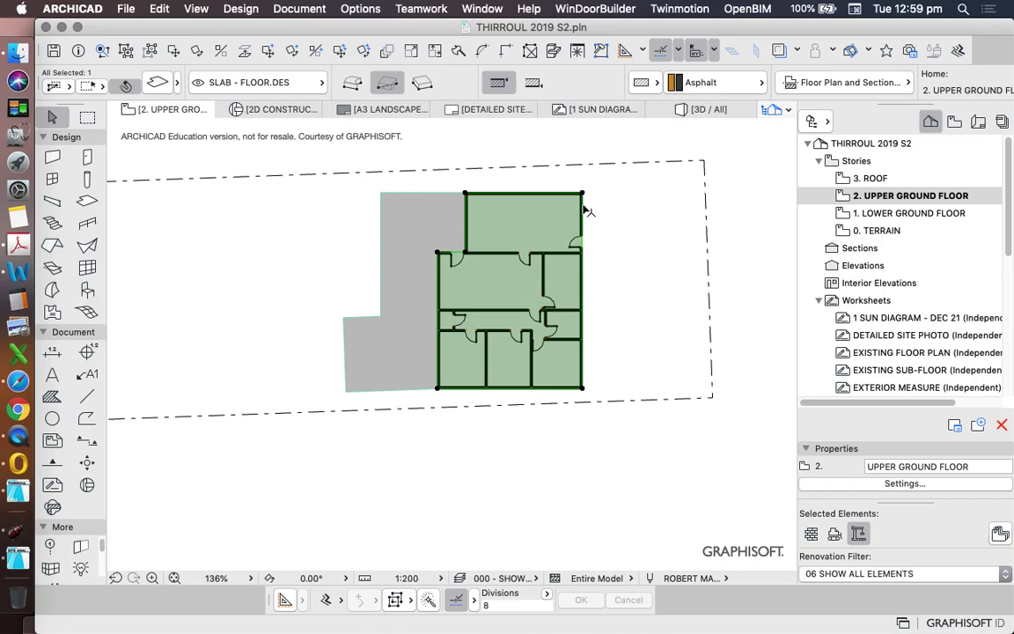
{"action": "key", "text": "Escape"}
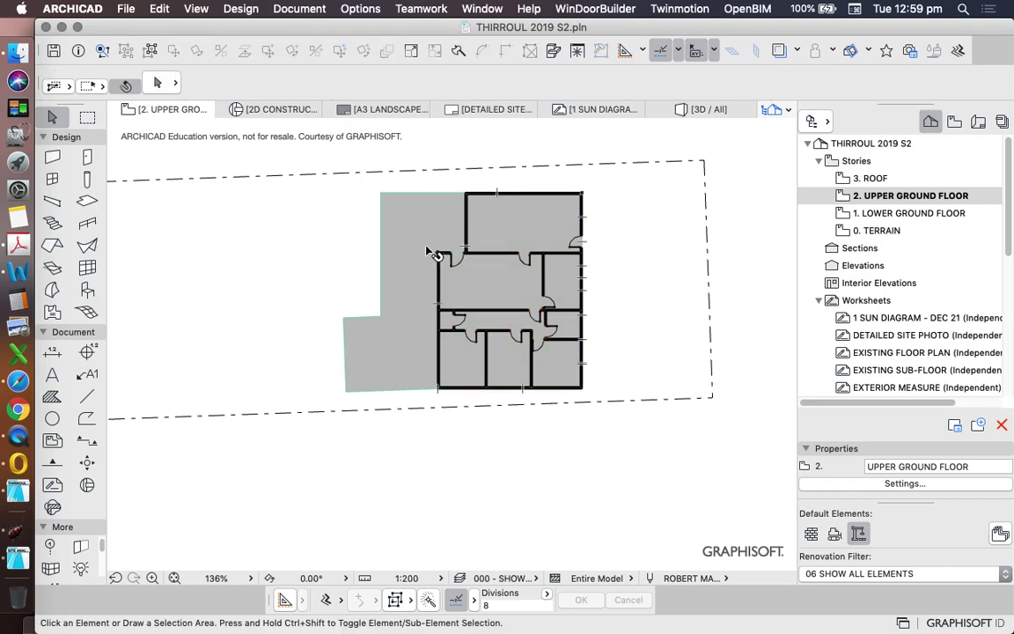
{"action": "scroll", "coordinate": [564, 315], "scroll_direction": "down", "scroll_amount": 3}
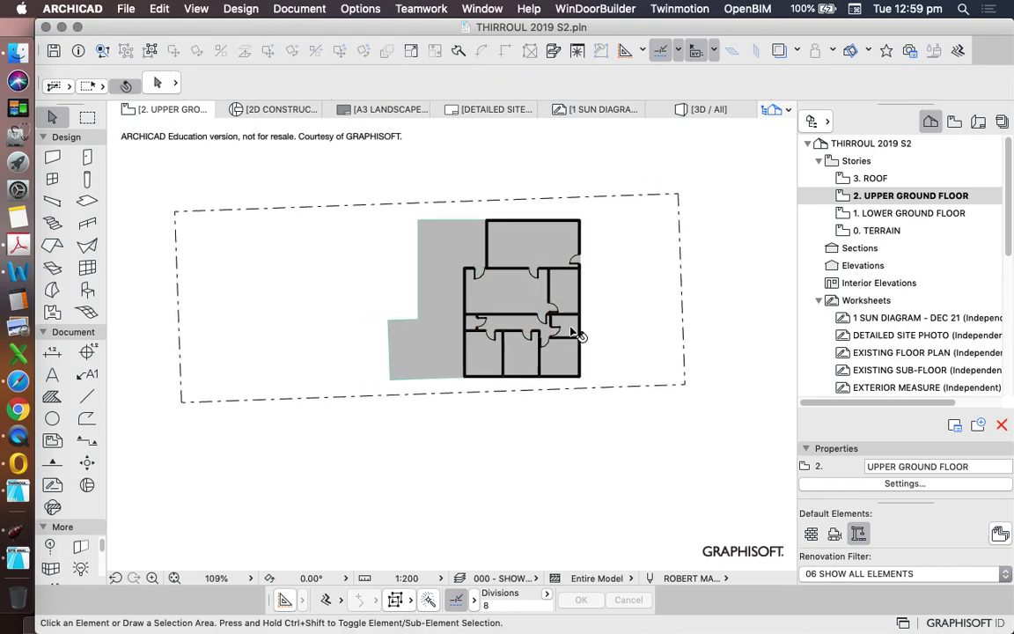
{"action": "left_click", "coordinate": [87, 201]}
{"action": "left_click", "coordinate": [156, 82]}
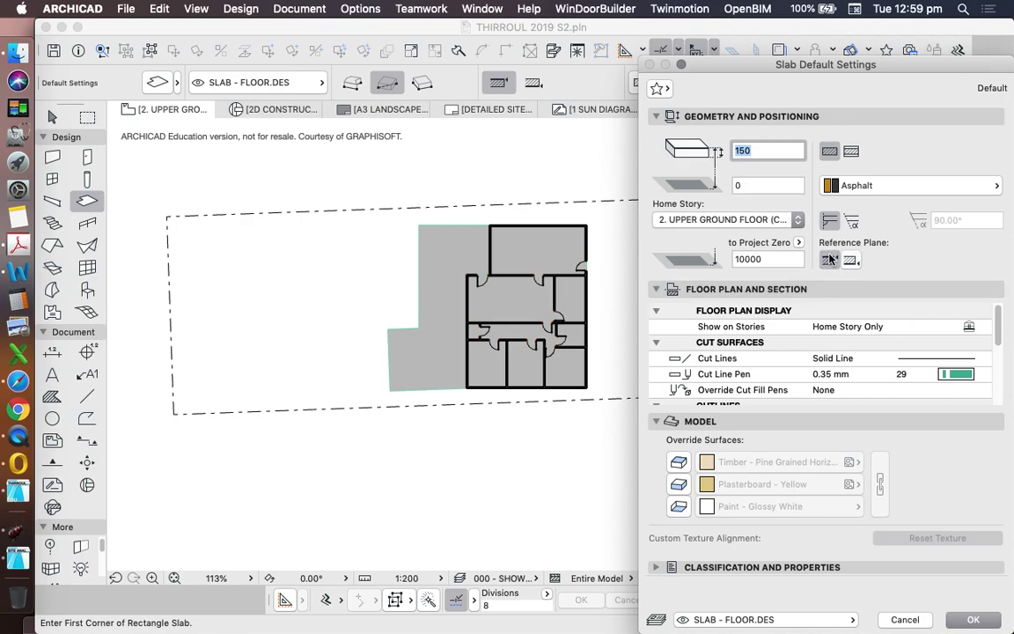
{"action": "left_click", "coordinate": [993, 622]}
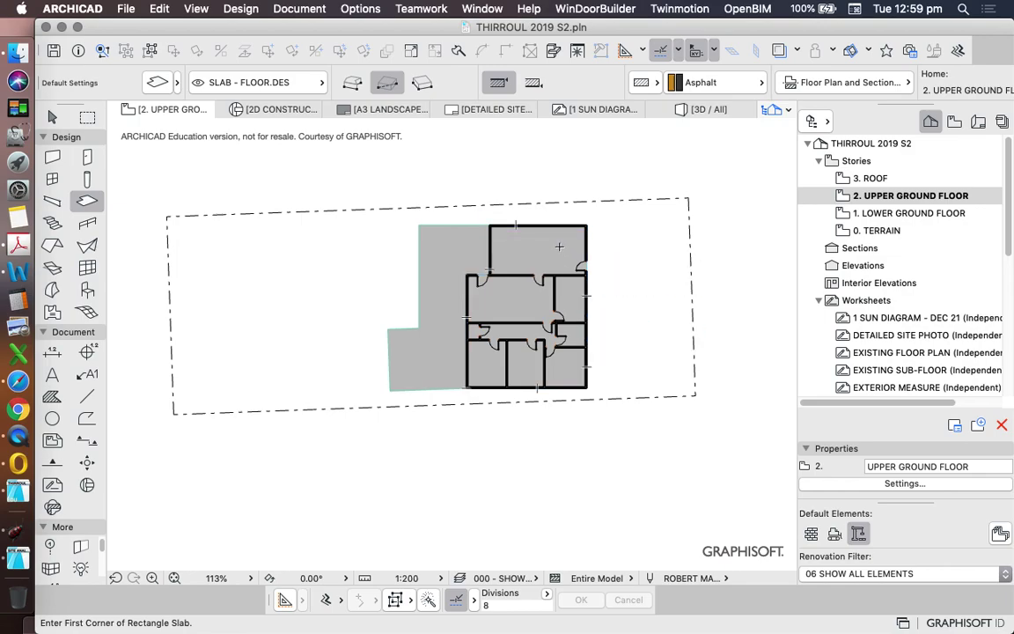
{"action": "left_click", "coordinate": [566, 253], "text": "shift"}
{"action": "scroll", "coordinate": [604, 285], "scroll_direction": "up", "scroll_amount": 2}
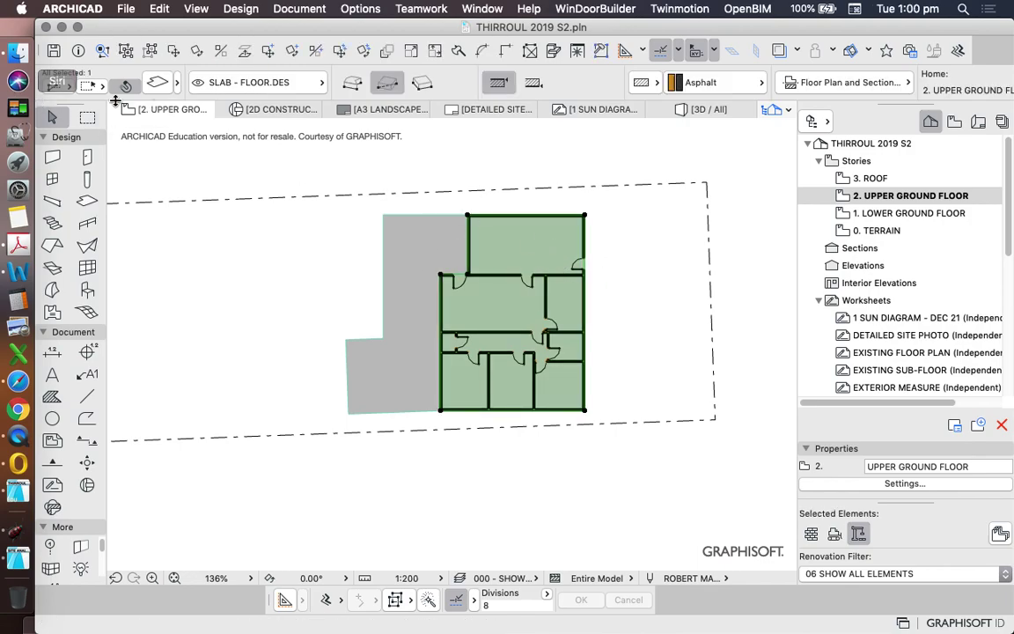
{"action": "key", "text": "super+t"}
{"action": "scroll", "coordinate": [815, 361], "scroll_direction": "down", "scroll_amount": 5}
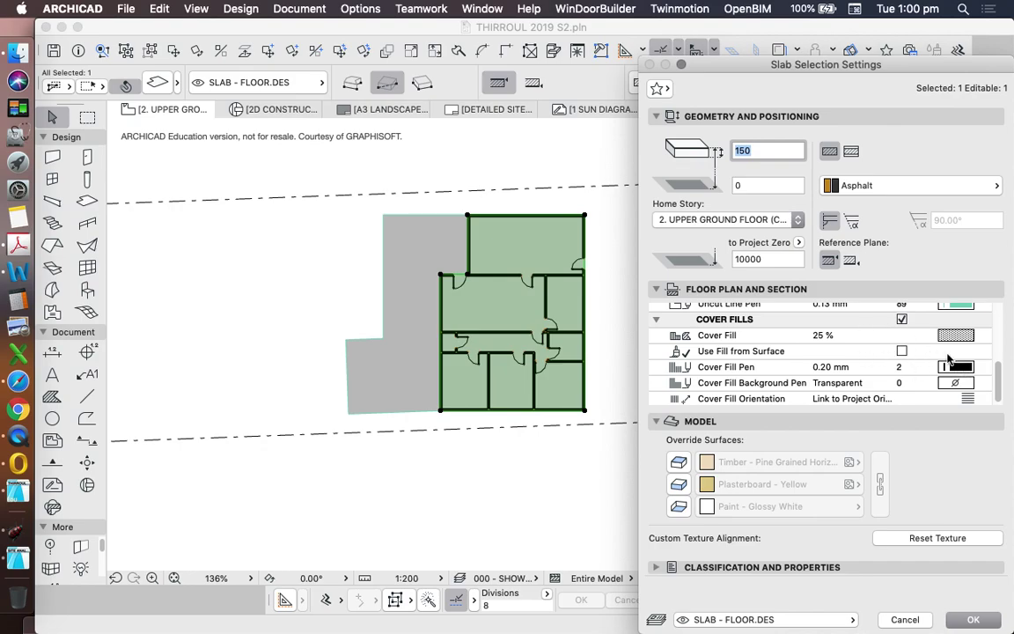
{"action": "key", "text": "Escape"}
{"action": "scroll", "coordinate": [559, 286], "scroll_direction": "up", "scroll_amount": 2}
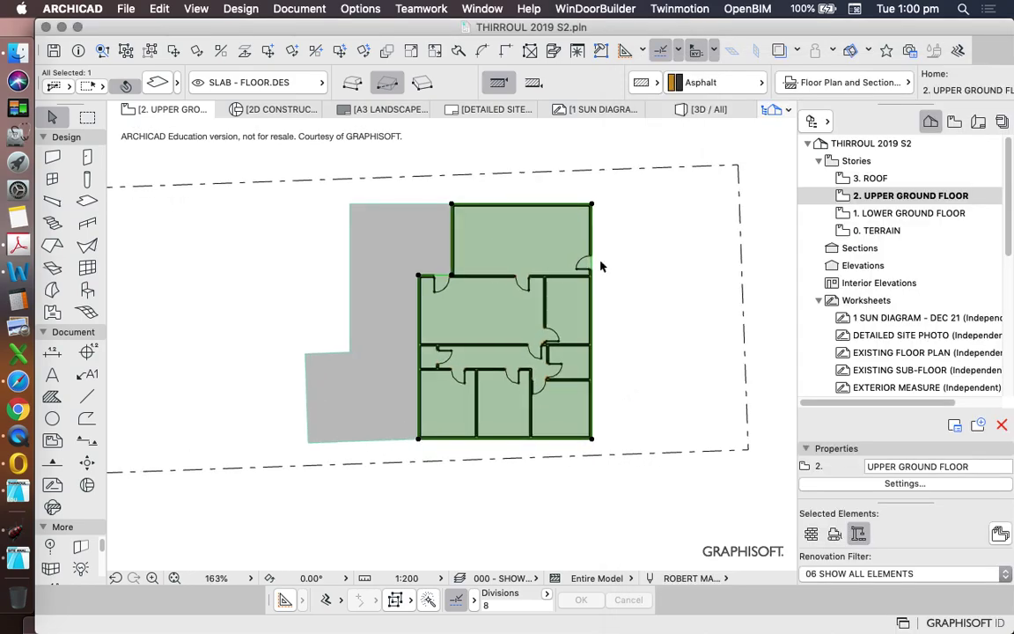
- Switch to the Slab tool from the building slab and clear the selection
{"action": "left_click", "coordinate": [612, 250]}
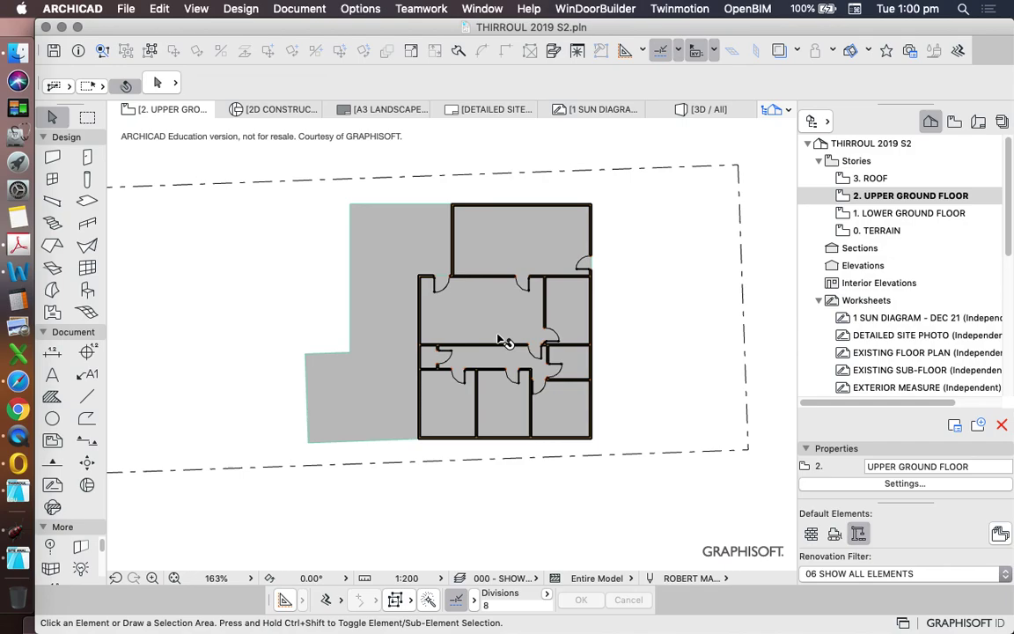
{"action": "scroll", "coordinate": [638, 264], "scroll_direction": "down", "scroll_amount": 3}
{"action": "scroll", "coordinate": [638, 264], "scroll_direction": "up", "scroll_amount": 2}
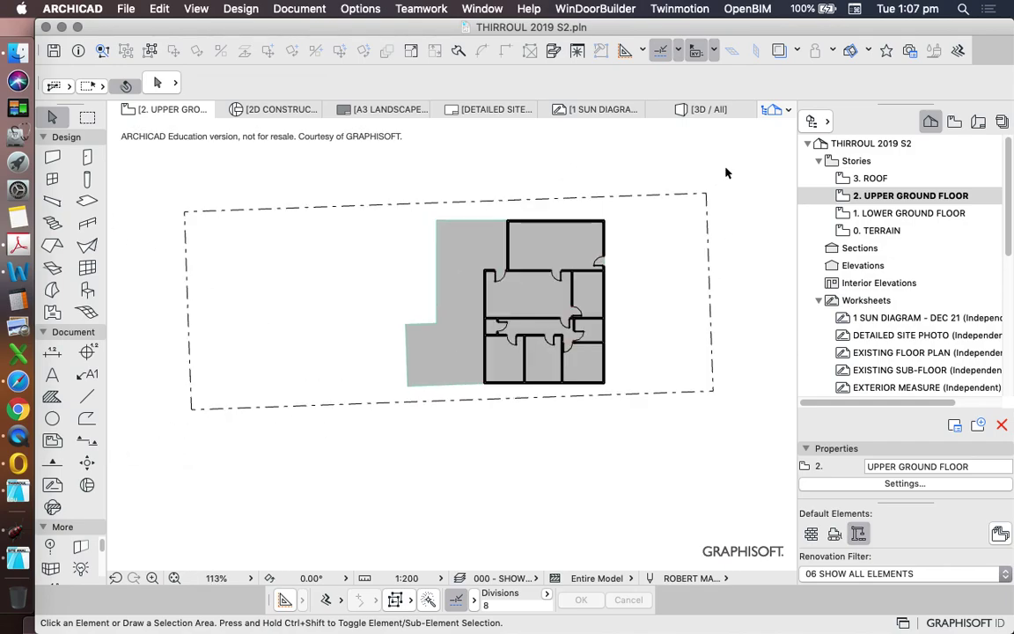
{"action": "scroll", "coordinate": [550, 234], "scroll_direction": "up", "scroll_amount": 6}
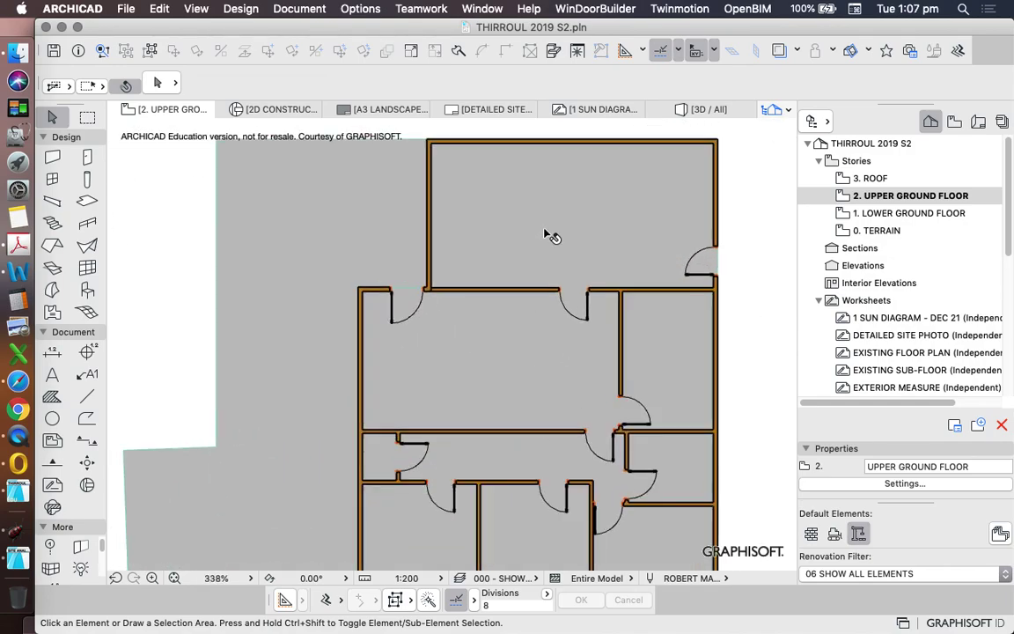
{"action": "left_click", "coordinate": [536, 241]}
{"action": "scroll", "coordinate": [537, 238], "scroll_direction": "down", "scroll_amount": 4}
{"action": "left_click", "coordinate": [550, 222], "text": "alt"}
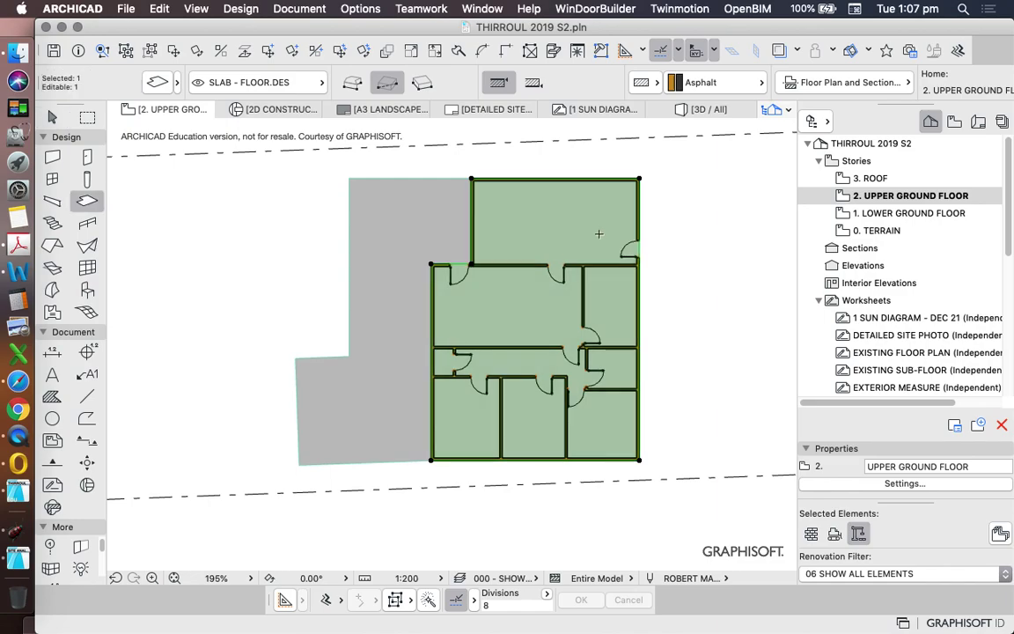
{"action": "key", "text": "Escape"}
{"action": "scroll", "coordinate": [593, 191], "scroll_direction": "up", "scroll_amount": 3}
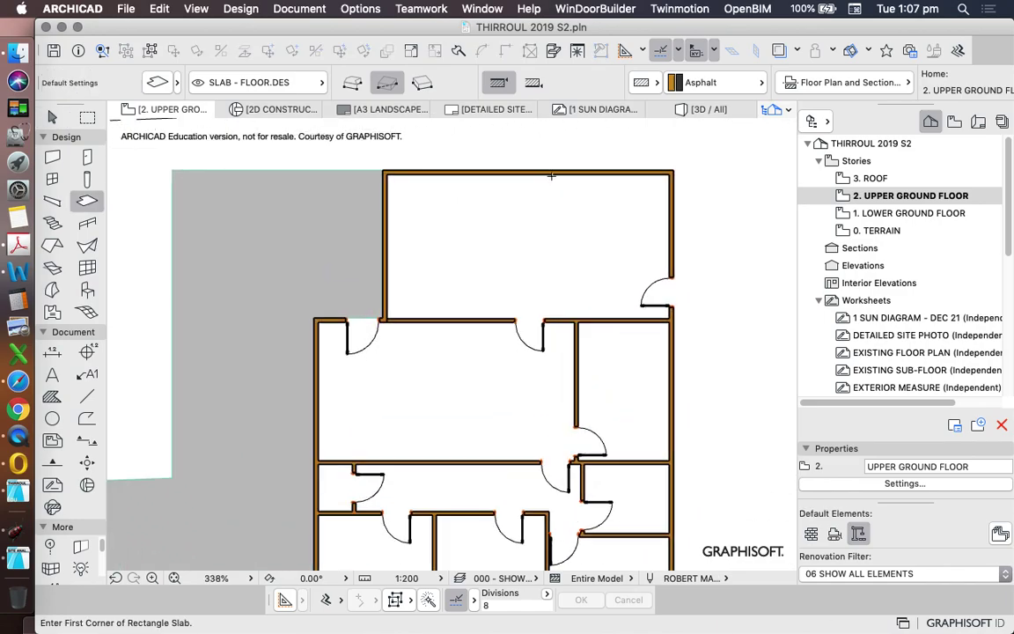
{"action": "scroll", "coordinate": [551, 179], "scroll_direction": "down", "scroll_amount": 3}
{"action": "scroll", "coordinate": [547, 177], "scroll_direction": "up", "scroll_amount": 5}
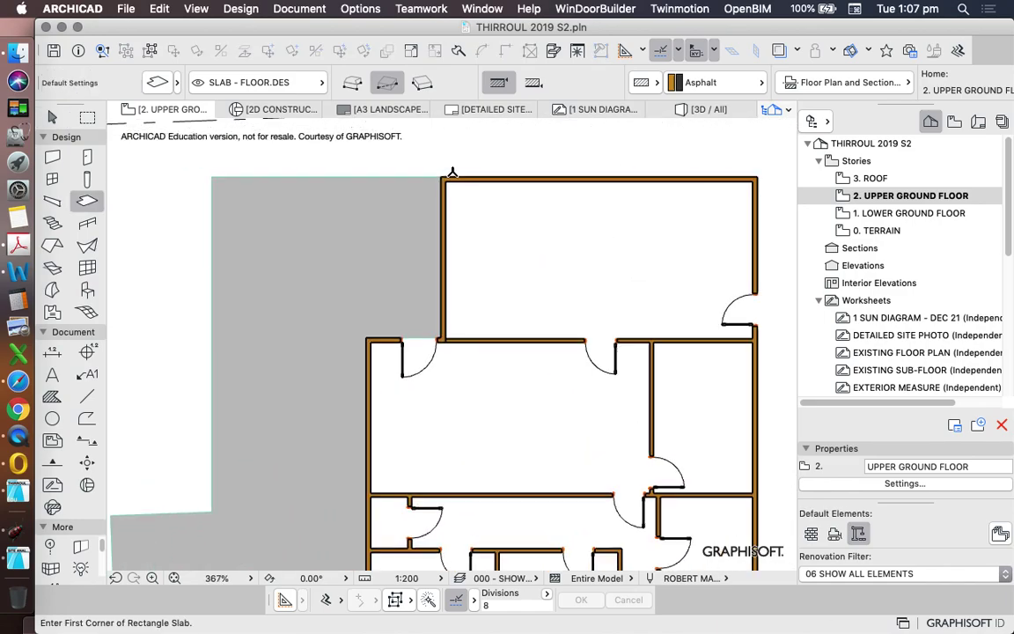
{"action": "scroll", "coordinate": [403, 190], "scroll_direction": "down", "scroll_amount": 4}
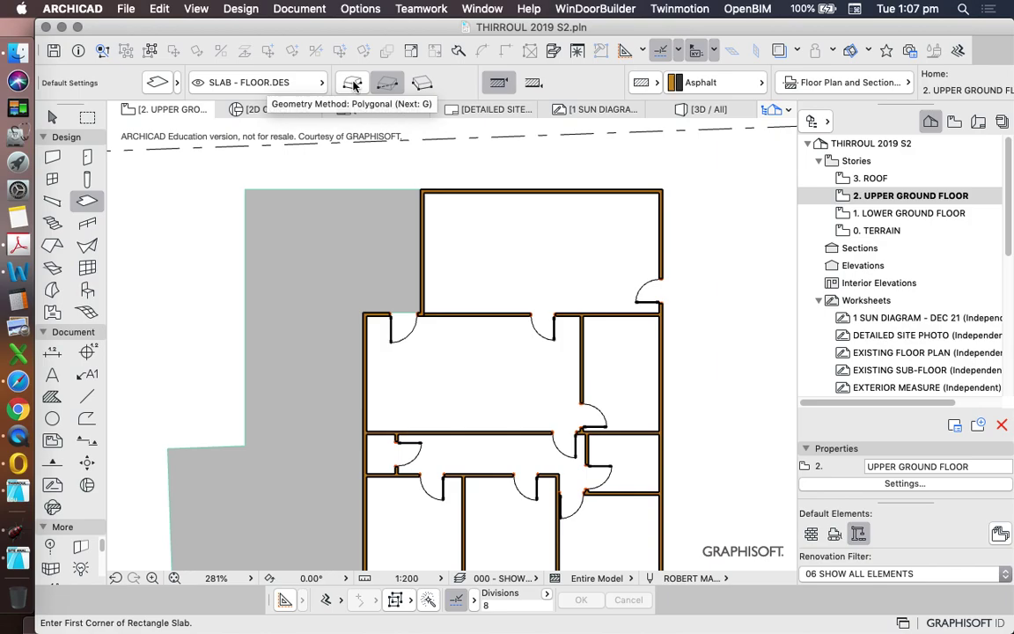
- In Polygonal mode, start the slab at the top-right and top-left wall corners
{"action": "left_click", "coordinate": [353, 84]}
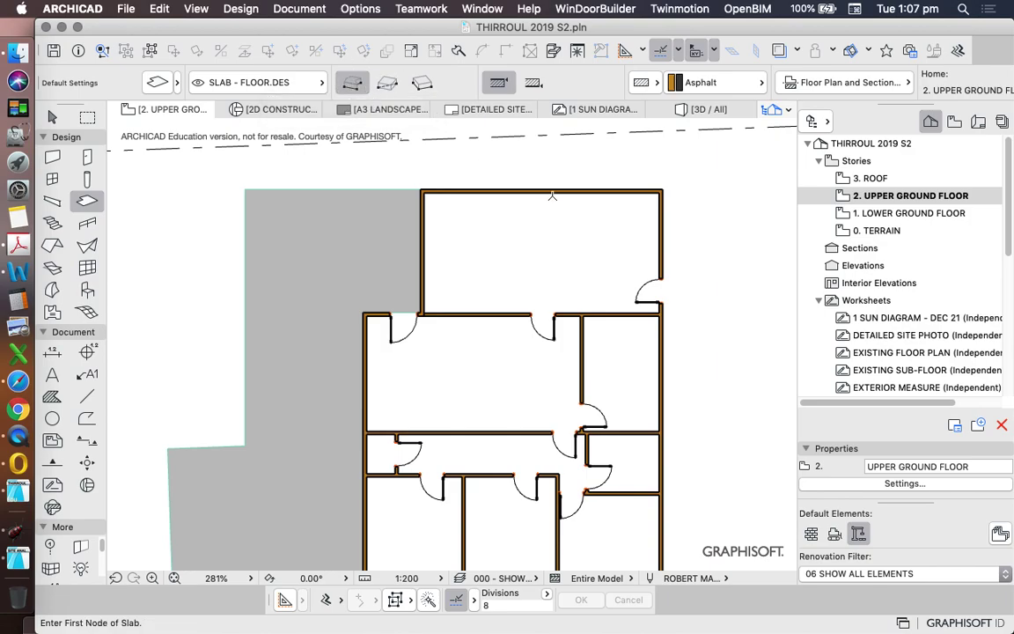
{"action": "scroll", "coordinate": [662, 190], "scroll_direction": "up", "scroll_amount": 1}
{"action": "scroll", "coordinate": [662, 190], "scroll_direction": "up", "scroll_amount": 3}
{"action": "left_click", "coordinate": [650, 176]}
{"action": "scroll", "coordinate": [650, 175], "scroll_direction": "down", "scroll_amount": 3}
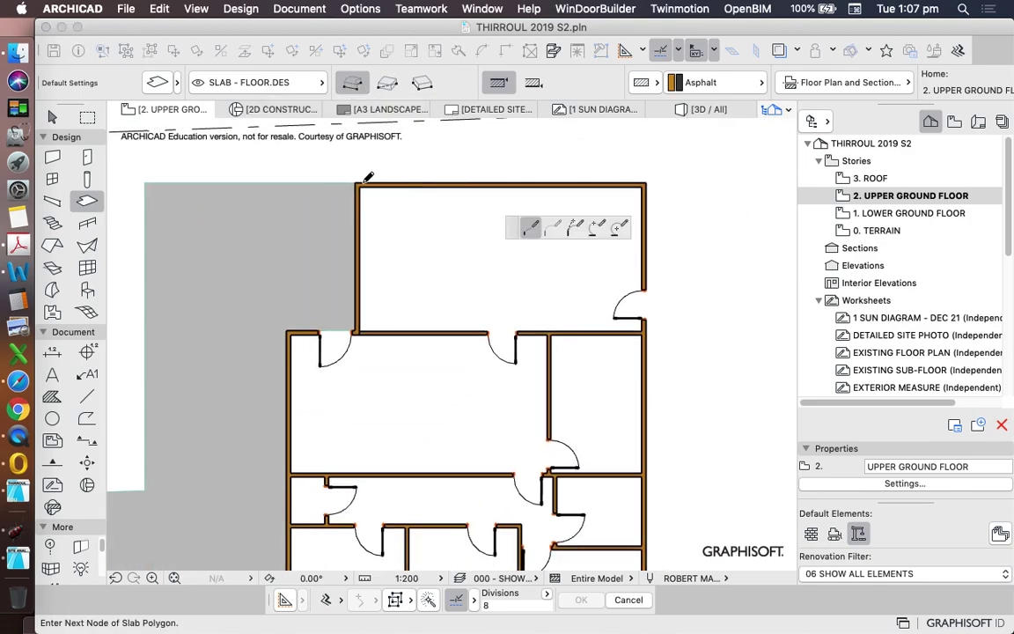
{"action": "scroll", "coordinate": [360, 176], "scroll_direction": "up", "scroll_amount": 3}
{"action": "left_click", "coordinate": [362, 183]}
{"action": "scroll", "coordinate": [373, 272], "scroll_direction": "down", "scroll_amount": 3}
{"action": "scroll", "coordinate": [367, 385], "scroll_direction": "up", "scroll_amount": 3}
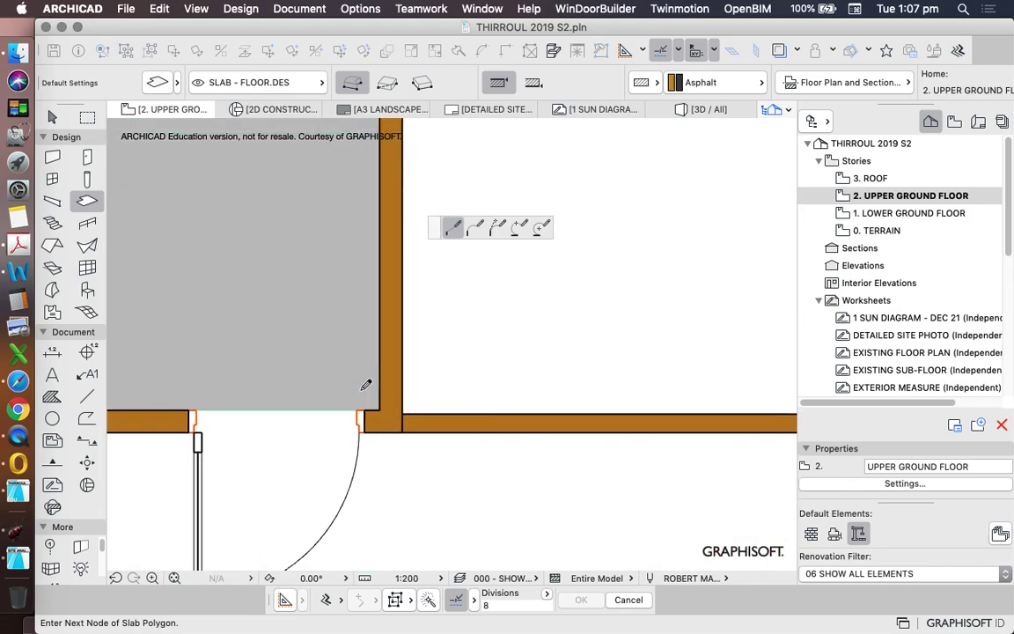
- Continue the slab through the lower, left and bottom wall corners and close it
{"action": "left_click", "coordinate": [380, 405]}
{"action": "scroll", "coordinate": [404, 379], "scroll_direction": "down", "scroll_amount": 3}
{"action": "scroll", "coordinate": [291, 384], "scroll_direction": "up", "scroll_amount": 5}
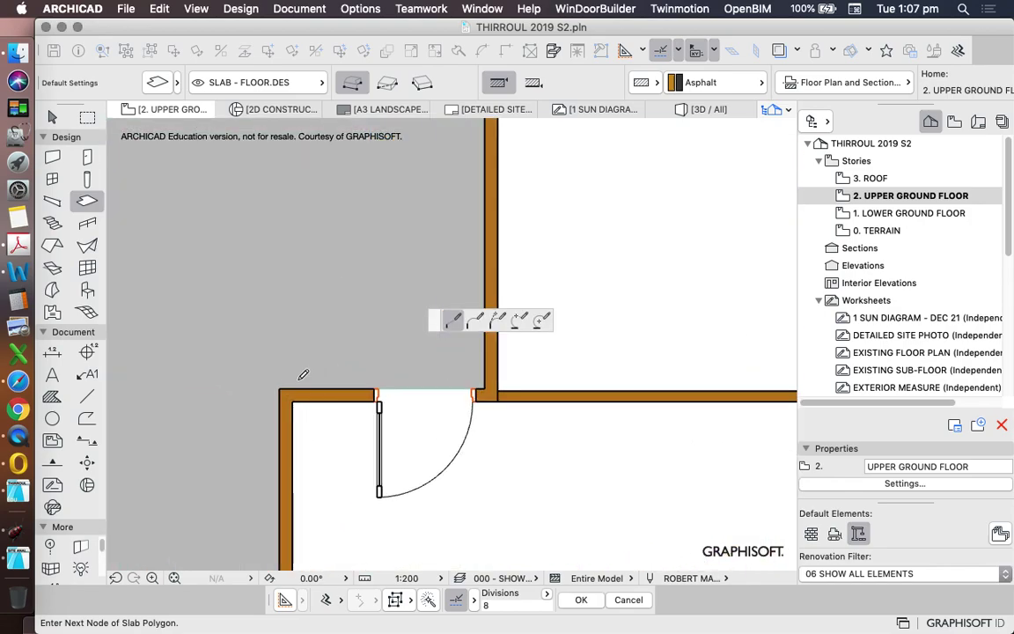
{"action": "left_click", "coordinate": [283, 384]}
{"action": "scroll", "coordinate": [300, 264], "scroll_direction": "down", "scroll_amount": 3}
{"action": "scroll", "coordinate": [312, 239], "scroll_direction": "up", "scroll_amount": 5}
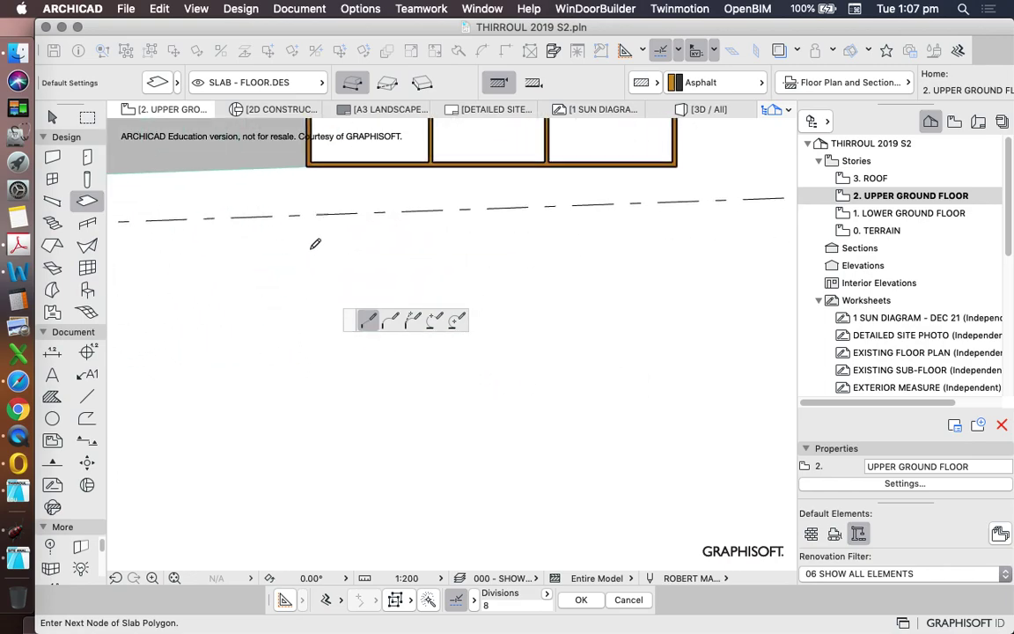
{"action": "scroll", "coordinate": [311, 243], "scroll_direction": "down", "scroll_amount": 3}
{"action": "scroll", "coordinate": [313, 210], "scroll_direction": "up", "scroll_amount": 3}
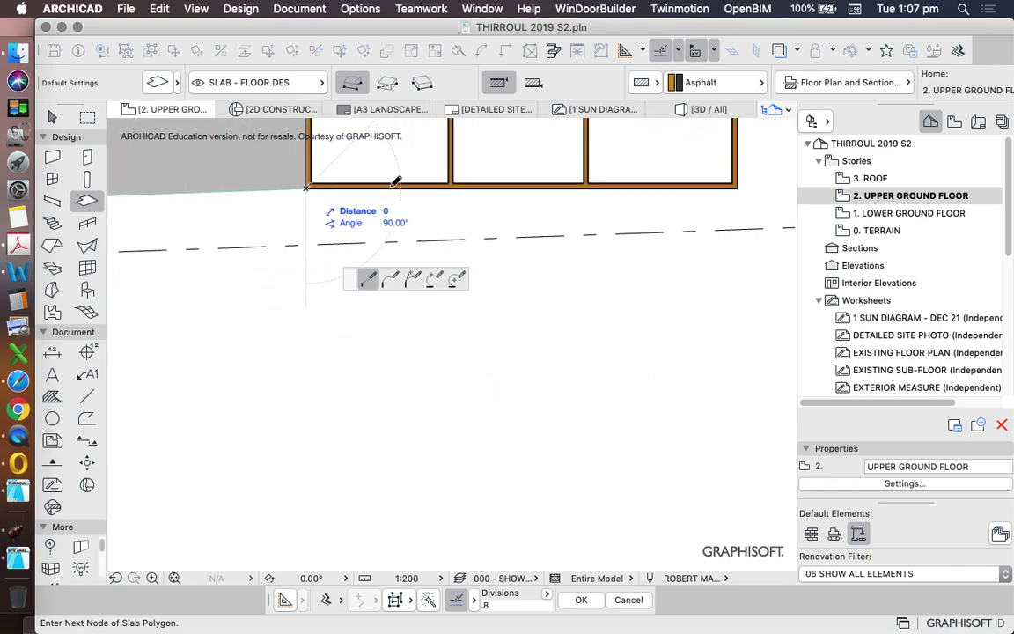
{"action": "left_click", "coordinate": [733, 189]}
{"action": "scroll", "coordinate": [514, 374], "scroll_direction": "down", "scroll_amount": 4}
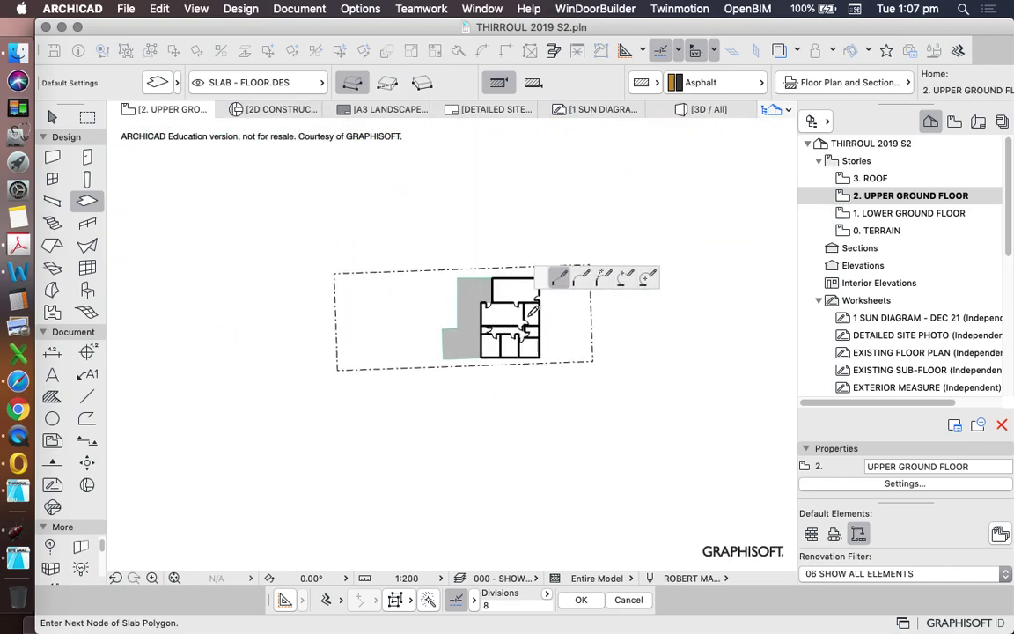
{"action": "scroll", "coordinate": [564, 213], "scroll_direction": "up", "scroll_amount": 3}
{"action": "left_click", "coordinate": [631, 137]}
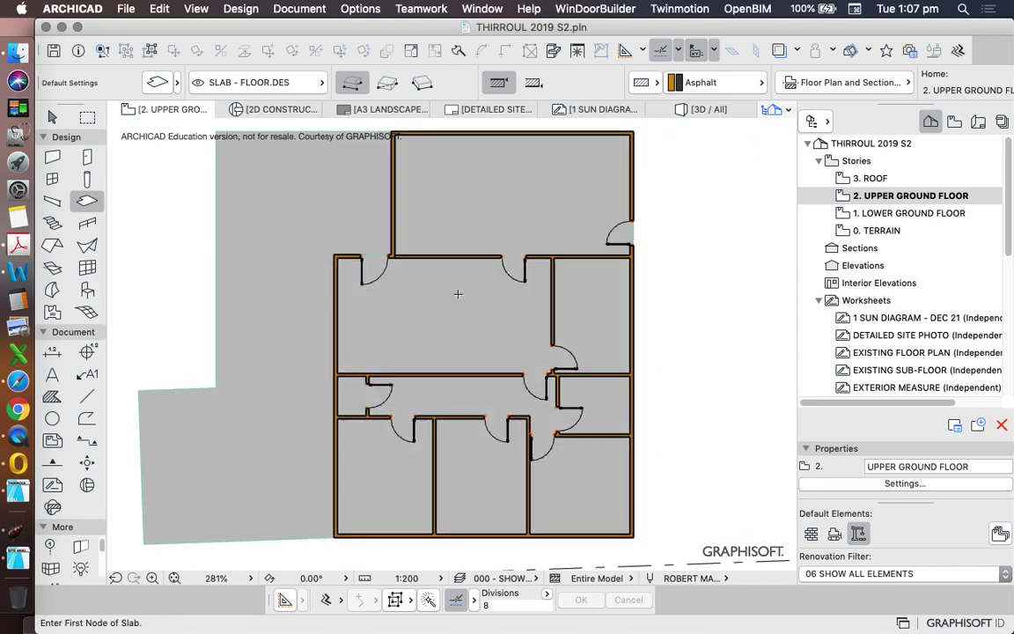
- Check the newly drawn slab, then select the building slab
{"action": "left_click", "coordinate": [502, 199]}
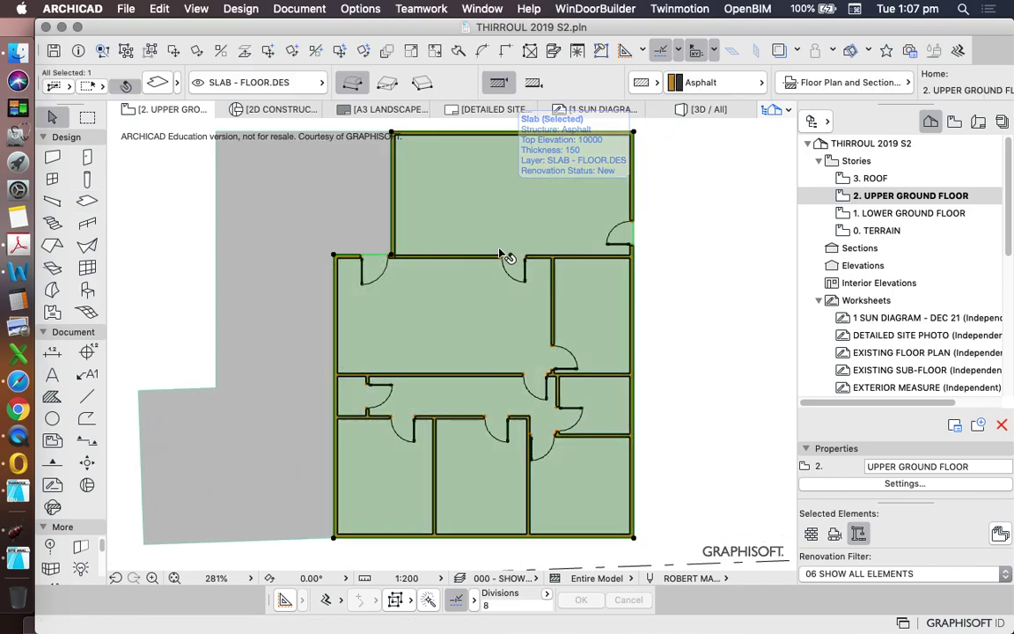
{"action": "scroll", "coordinate": [506, 220], "scroll_direction": "down", "scroll_amount": 3}
{"action": "key", "text": "Escape"}
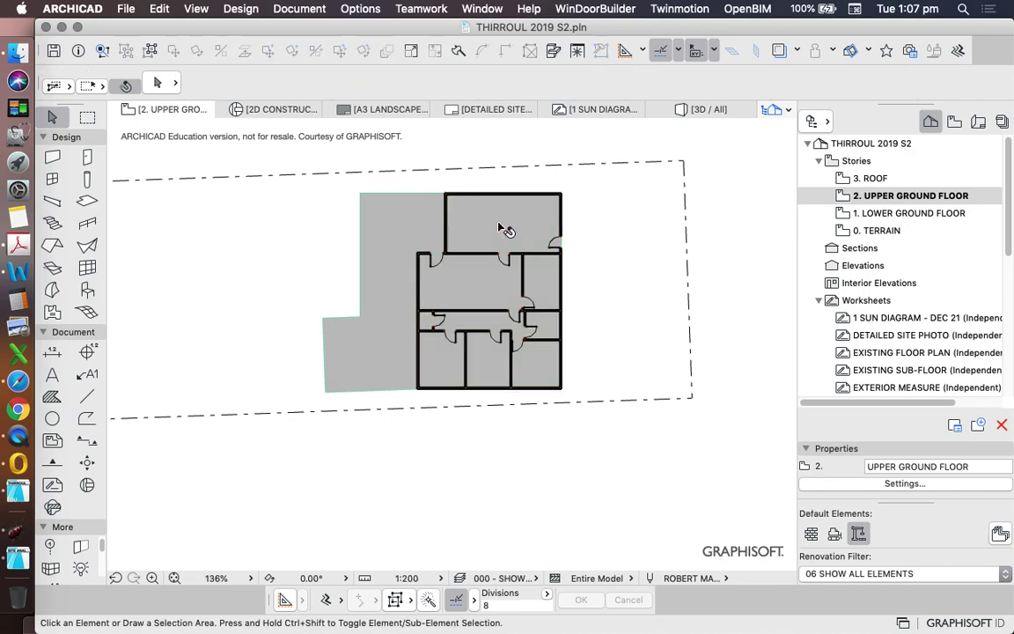
{"action": "left_click", "coordinate": [515, 225]}
- Set the L-shaped slab's offset to home story to 150, placing it at 10150
{"action": "left_click", "coordinate": [511, 242]}
{"action": "left_click", "coordinate": [427, 224]}
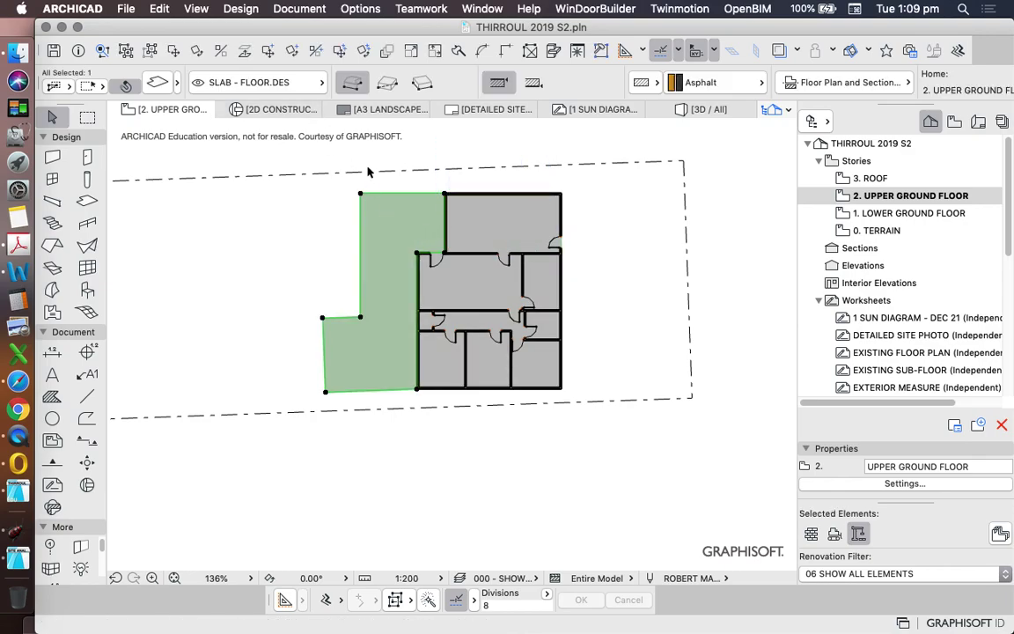
{"action": "left_click", "coordinate": [159, 85]}
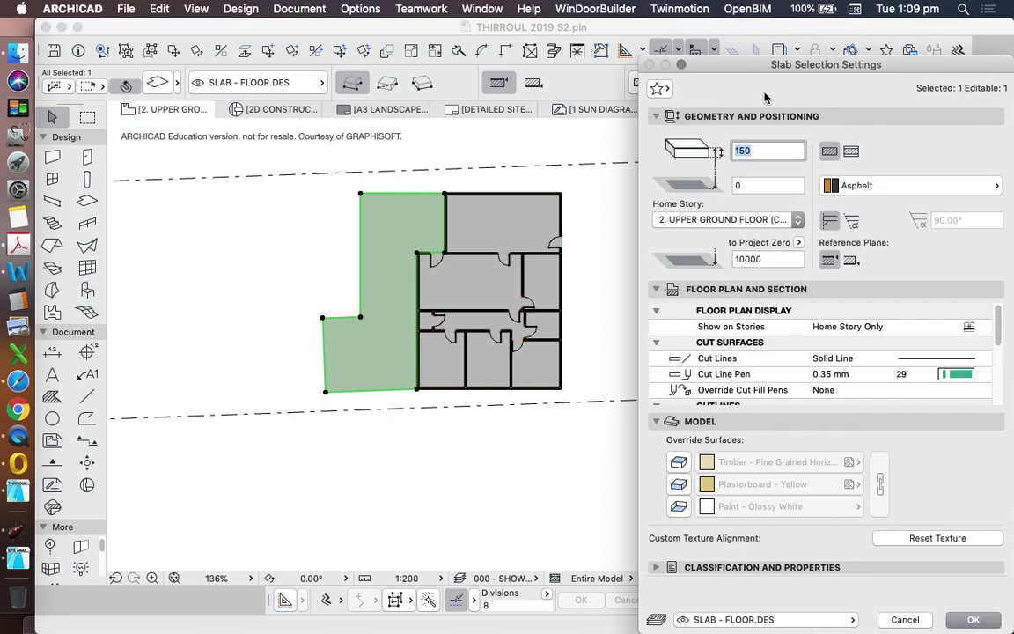
{"action": "left_click_drag", "start_coordinate": [691, 68], "coordinate": [554, 31]}
{"action": "left_click", "coordinate": [618, 148]}
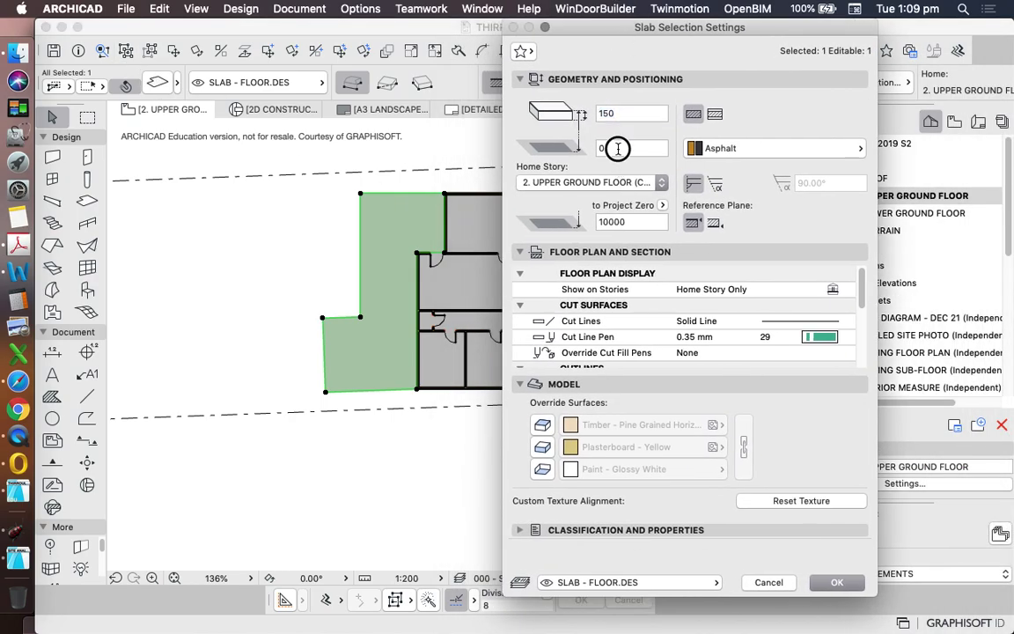
{"action": "double_click", "coordinate": [618, 148]}
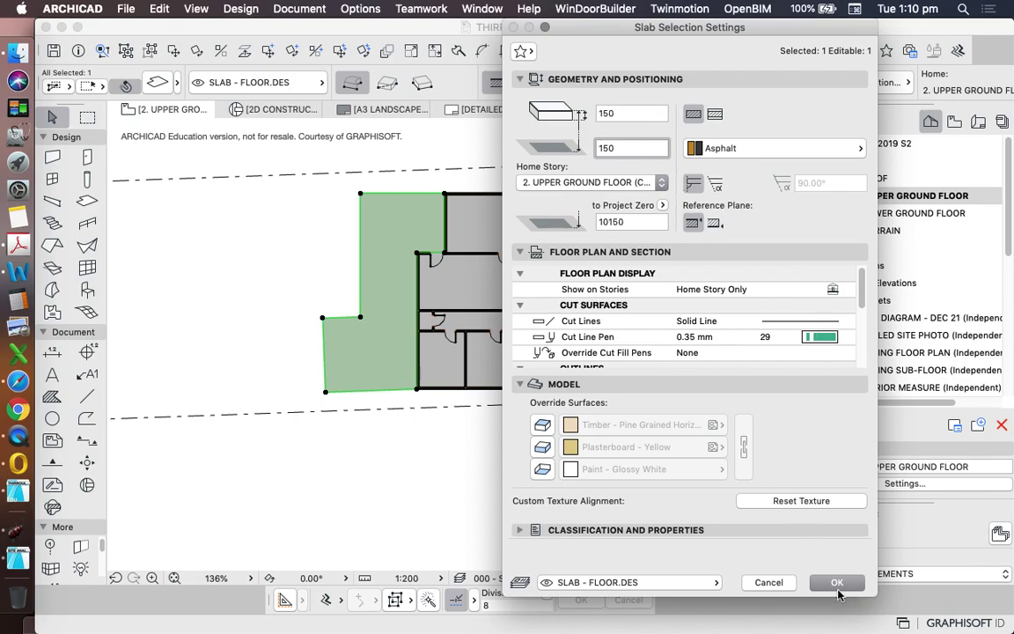
{"action": "left_click", "coordinate": [836, 585]}
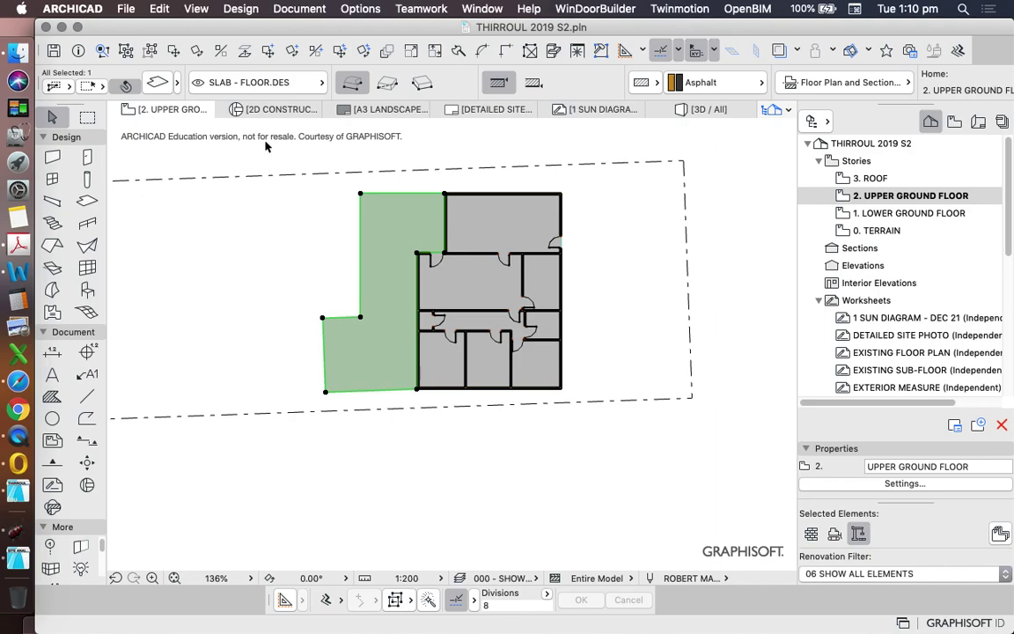
- Select the left and main floor slabs and show only them in 3D
{"action": "left_click", "coordinate": [462, 471]}
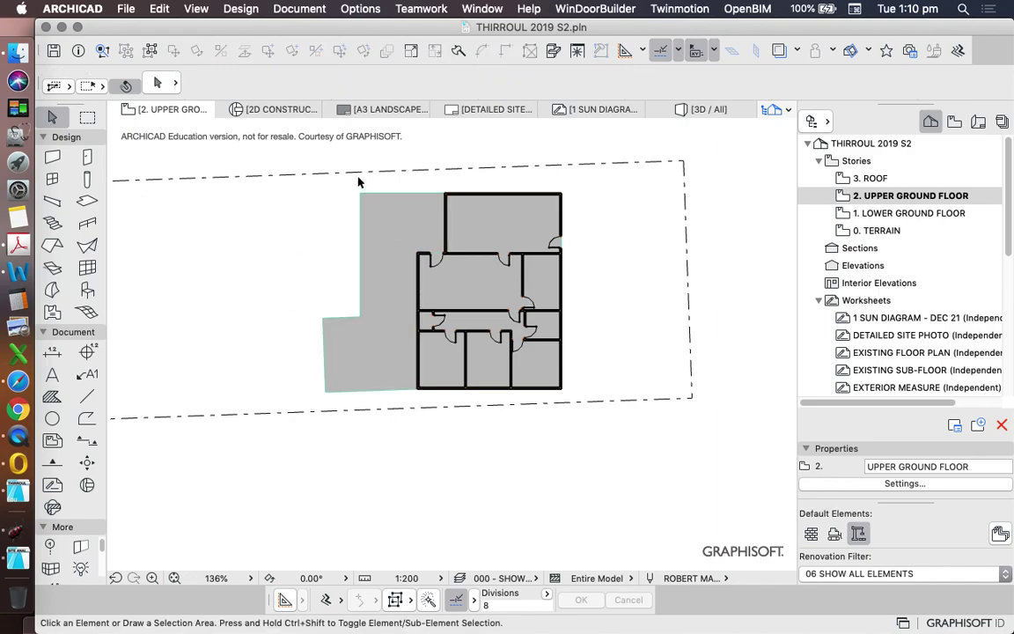
{"action": "left_click", "coordinate": [406, 227]}
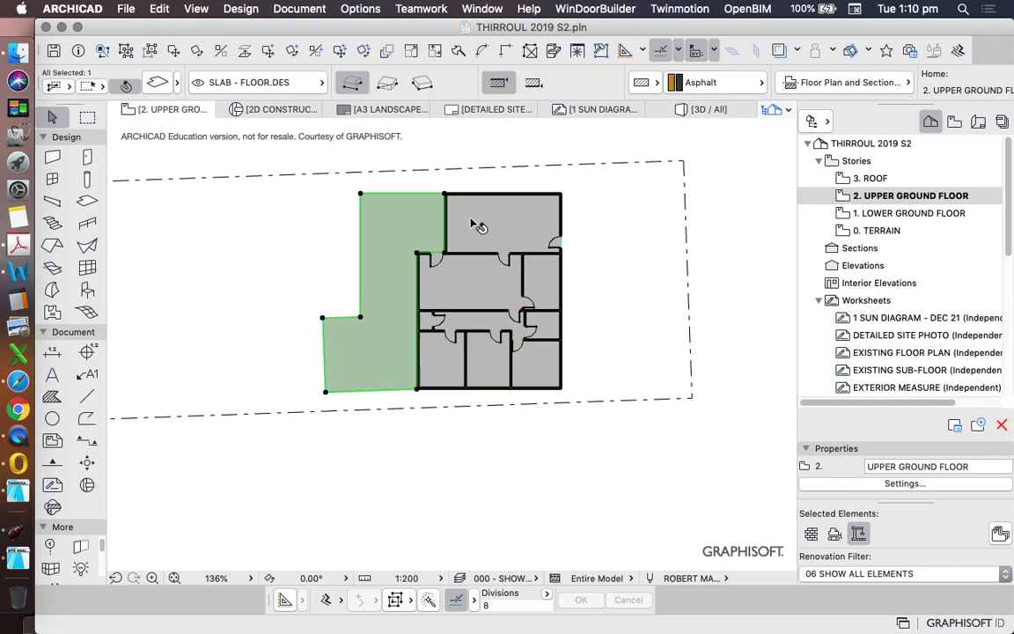
{"action": "left_click", "coordinate": [480, 224], "text": "shift"}
{"action": "right_click", "coordinate": [629, 222]}
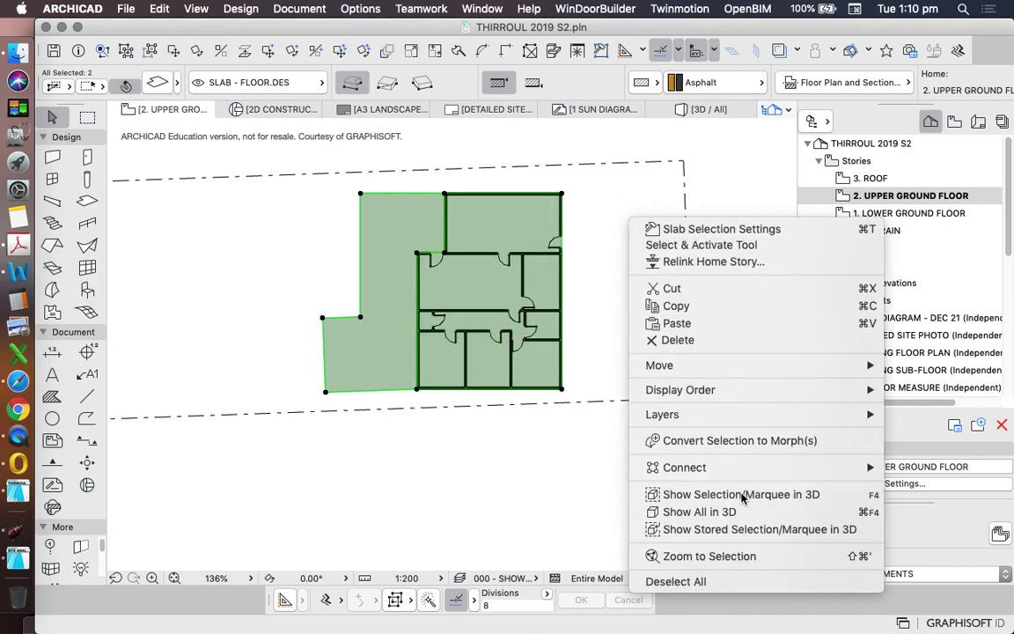
{"action": "left_click", "coordinate": [742, 494]}
- Orbit the 3D view of the two slabs down to near eye level
{"action": "scroll", "coordinate": [482, 367], "scroll_direction": "up", "scroll_amount": 5}
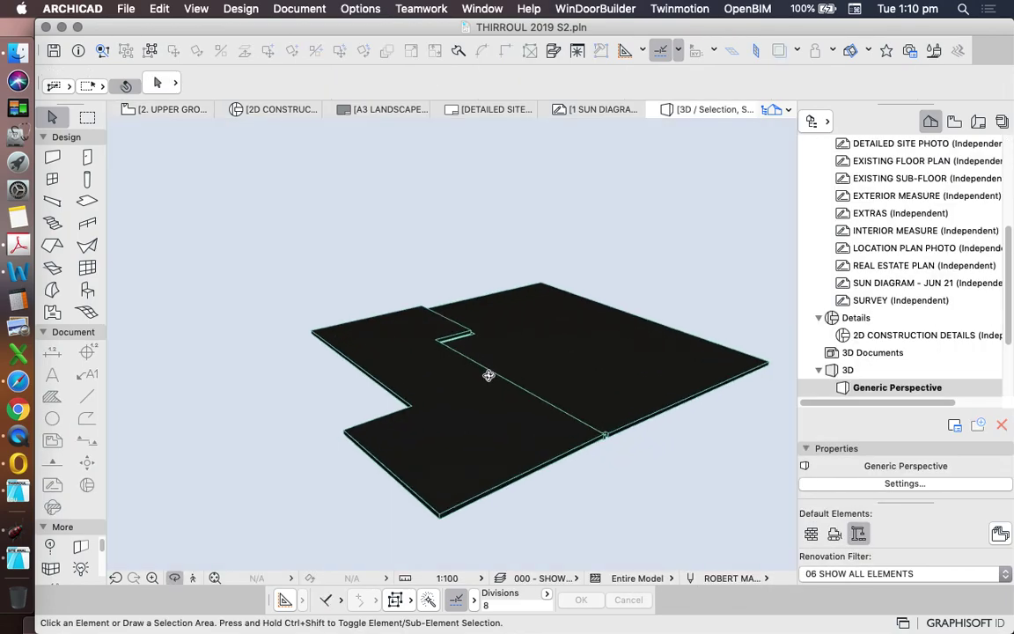
{"action": "middle_click_drag", "start_coordinate": [483, 367], "coordinate": [647, 306], "text": "shift"}
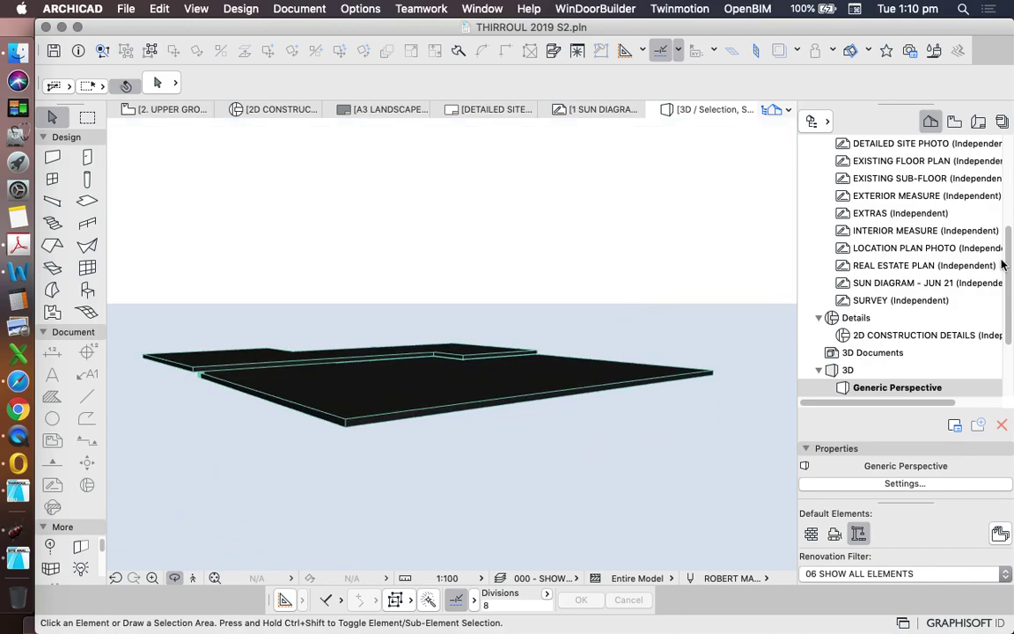
{"action": "scroll", "coordinate": [905, 233], "scroll_direction": "up", "scroll_amount": 5}
{"action": "left_click", "coordinate": [877, 197]}
- On the upper ground floor plan, set the left slab's home-story offset to -150
{"action": "double_click", "coordinate": [876, 198]}
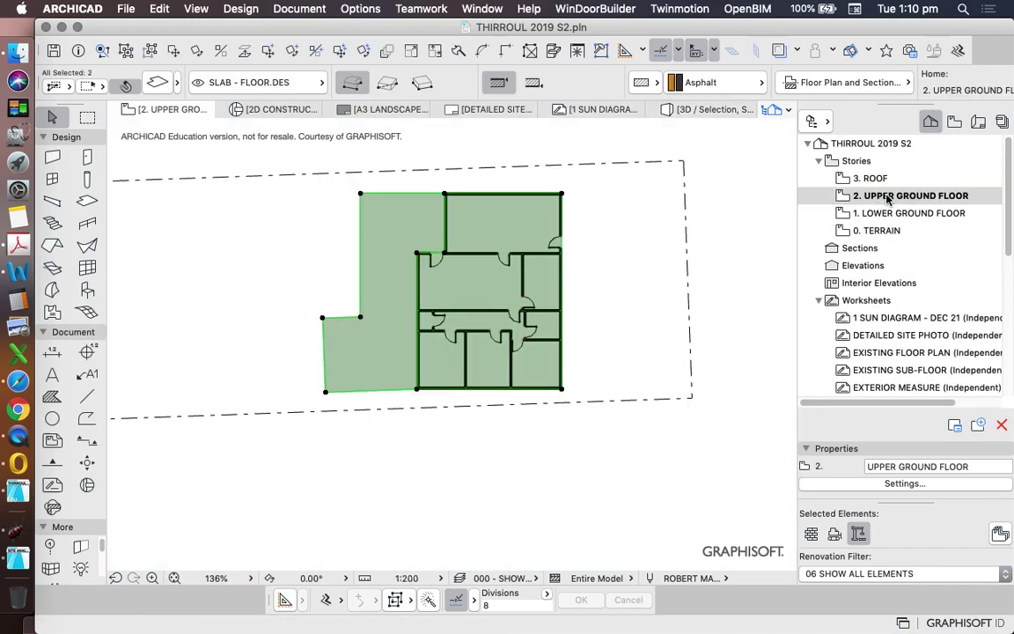
{"action": "left_click", "coordinate": [400, 238]}
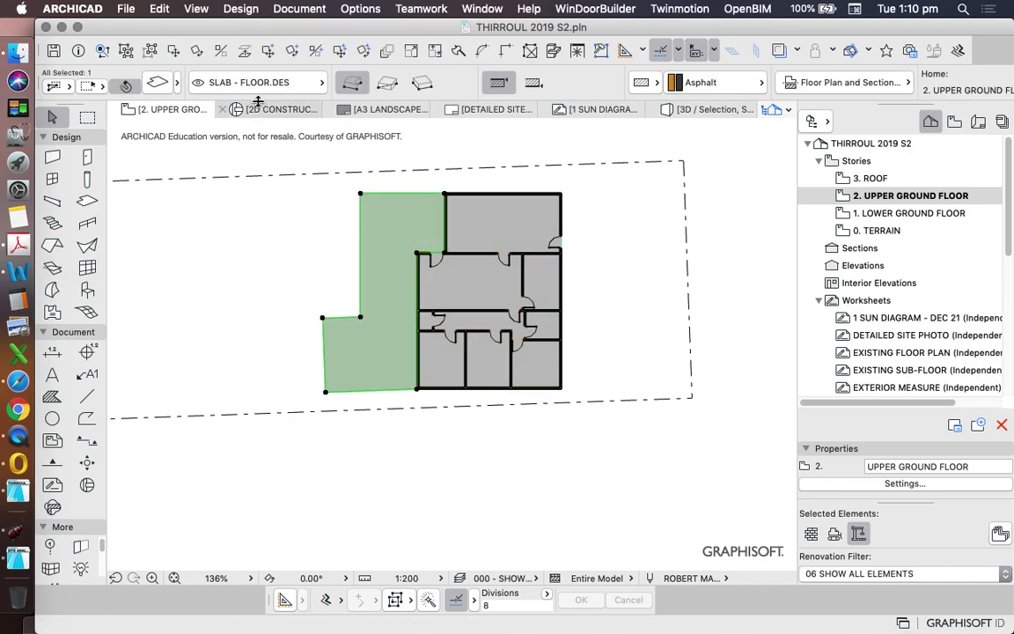
{"action": "left_click", "coordinate": [157, 82]}
{"action": "double_click", "coordinate": [605, 149]}
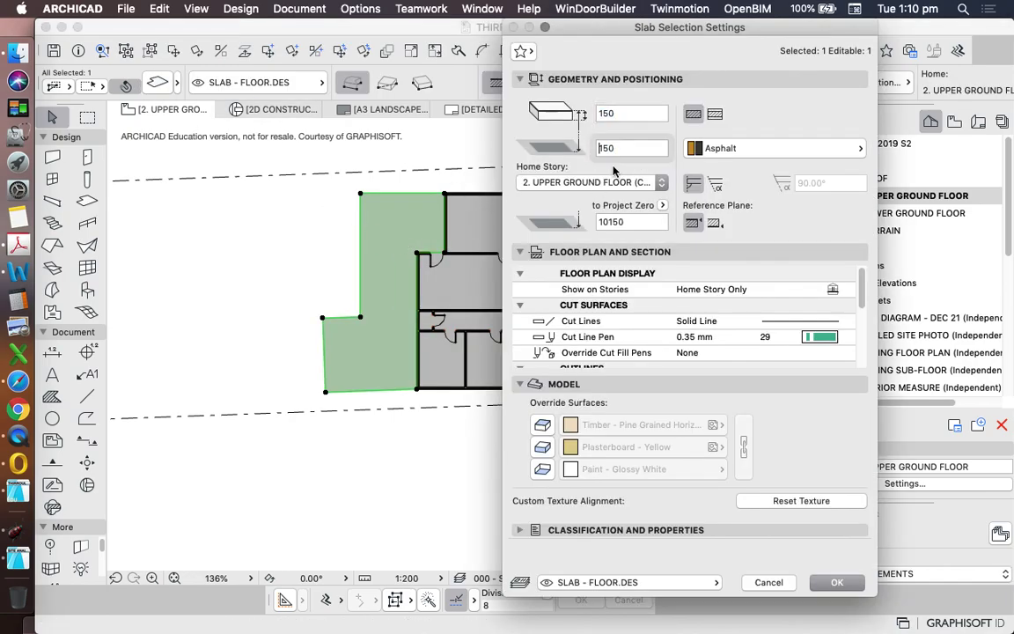
{"action": "type", "text": "-150"}
{"action": "key", "text": "Return"}
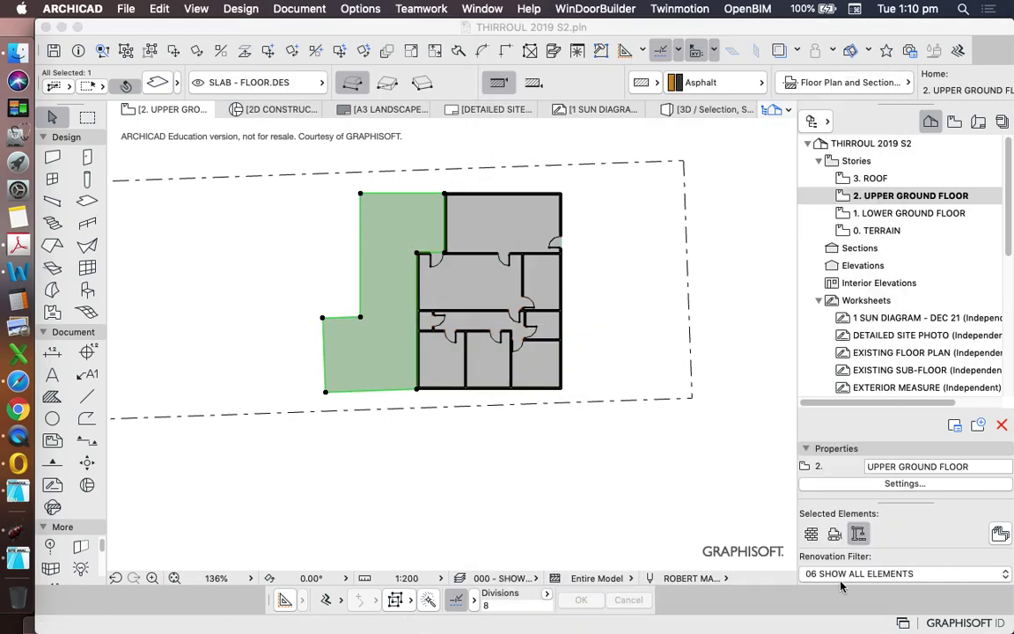
{"action": "left_click", "coordinate": [596, 369]}
{"action": "scroll", "coordinate": [563, 343], "scroll_direction": "down", "scroll_amount": 5}
{"action": "scroll", "coordinate": [547, 310], "scroll_direction": "up", "scroll_amount": 4}
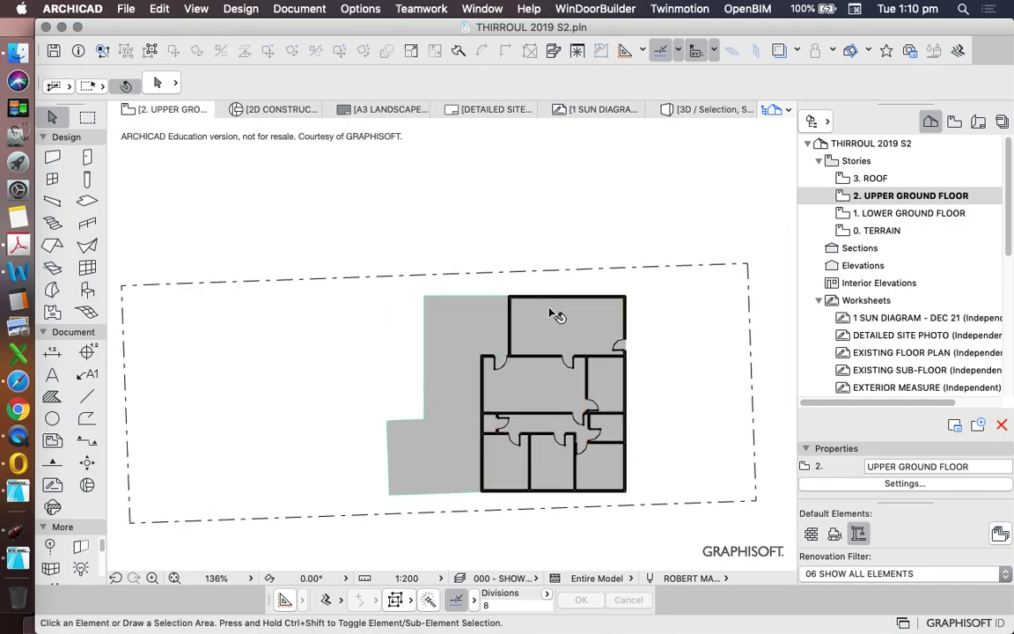
{"action": "scroll", "coordinate": [607, 317], "scroll_direction": "down", "scroll_amount": 1}
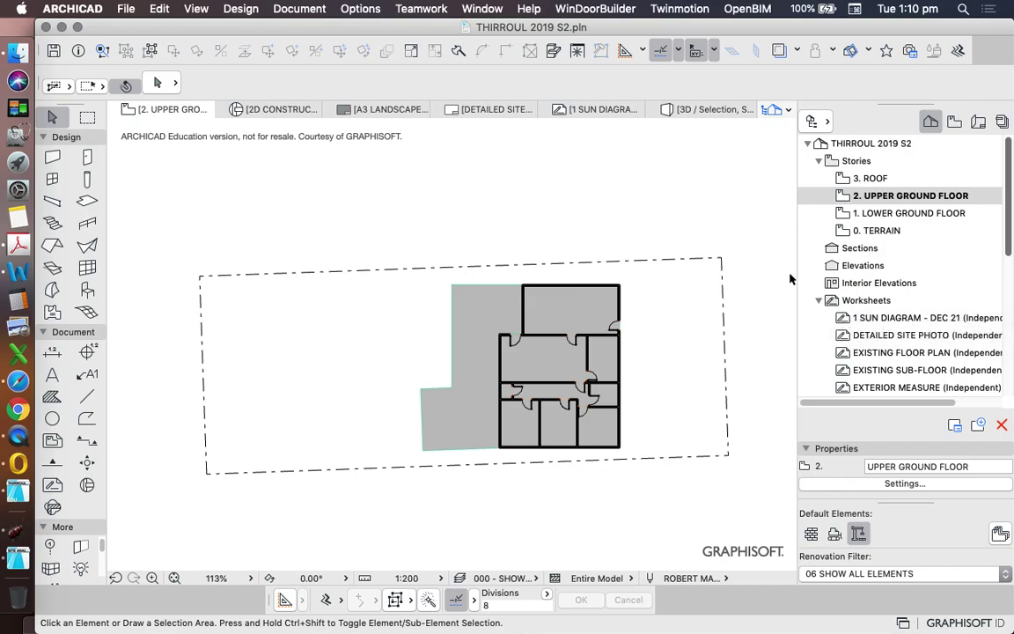
- Open the 3. ROOF story with 2. UPPER GROUND FLOOR shown as a trace reference
{"action": "double_click", "coordinate": [857, 180]}
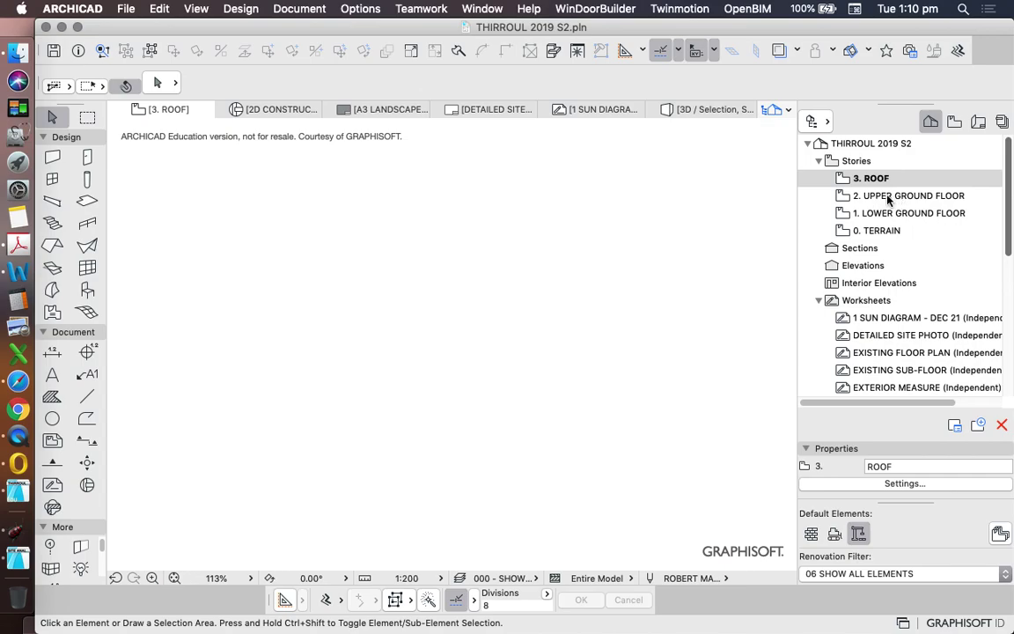
{"action": "right_click", "coordinate": [889, 201]}
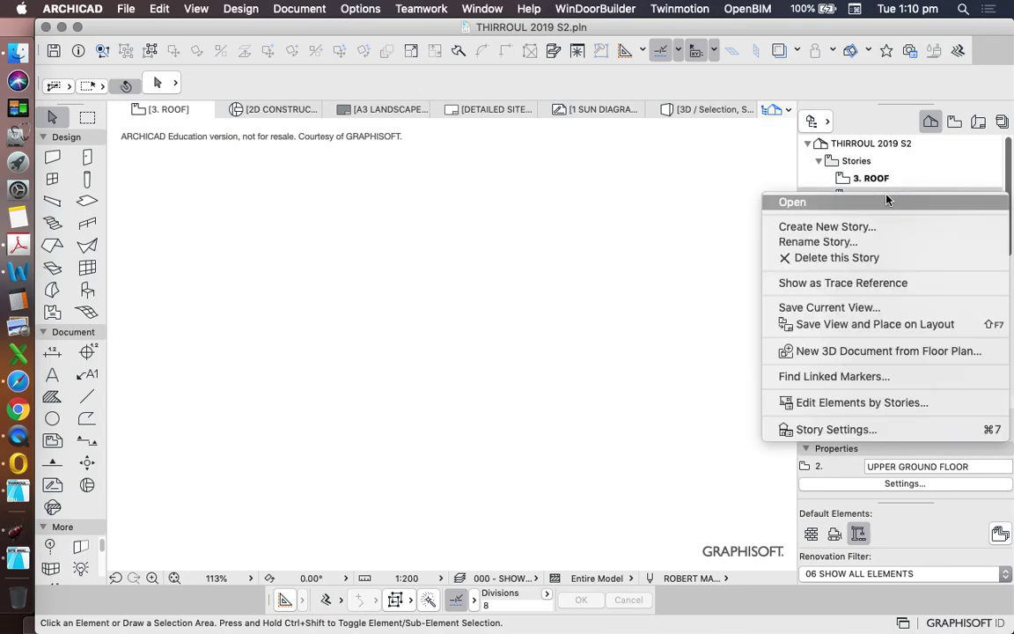
{"action": "left_click", "coordinate": [840, 284]}
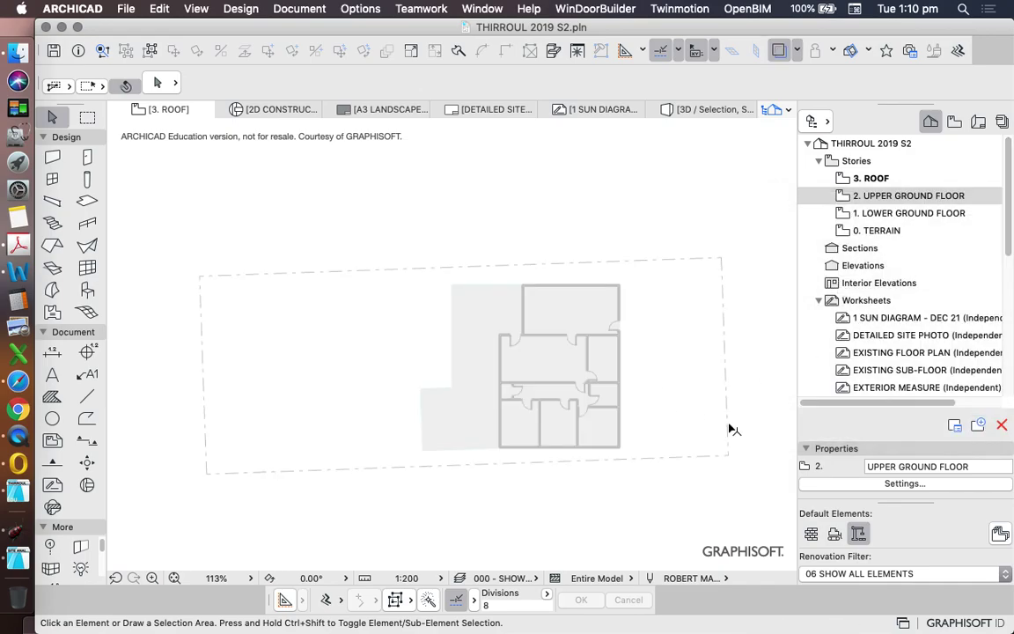
{"action": "left_click", "coordinate": [730, 427]}
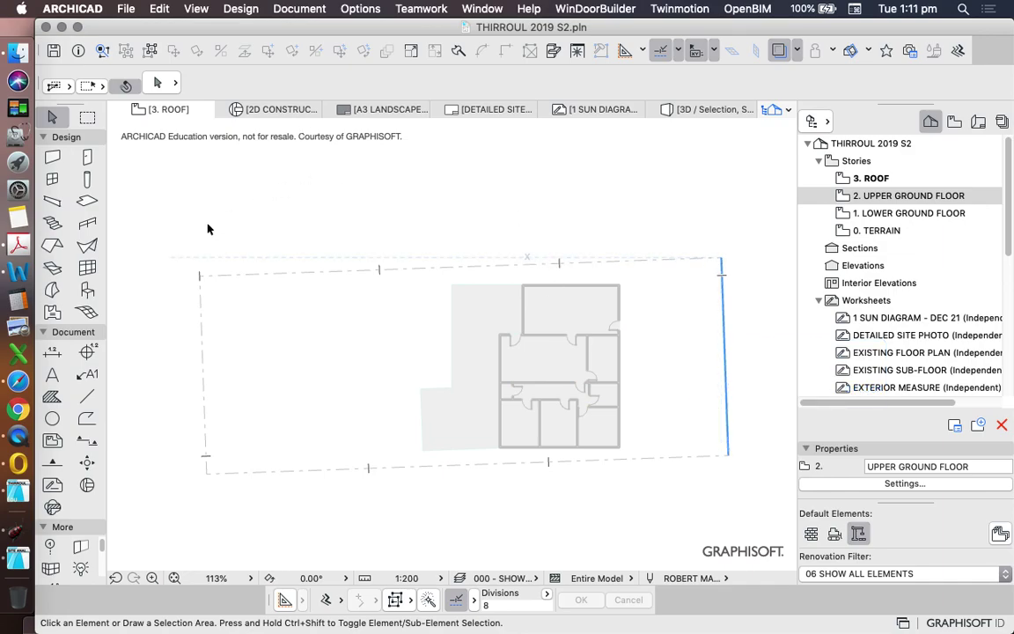
- Activate the Roof tool with its rectangular geometry method
{"action": "left_click", "coordinate": [52, 247]}
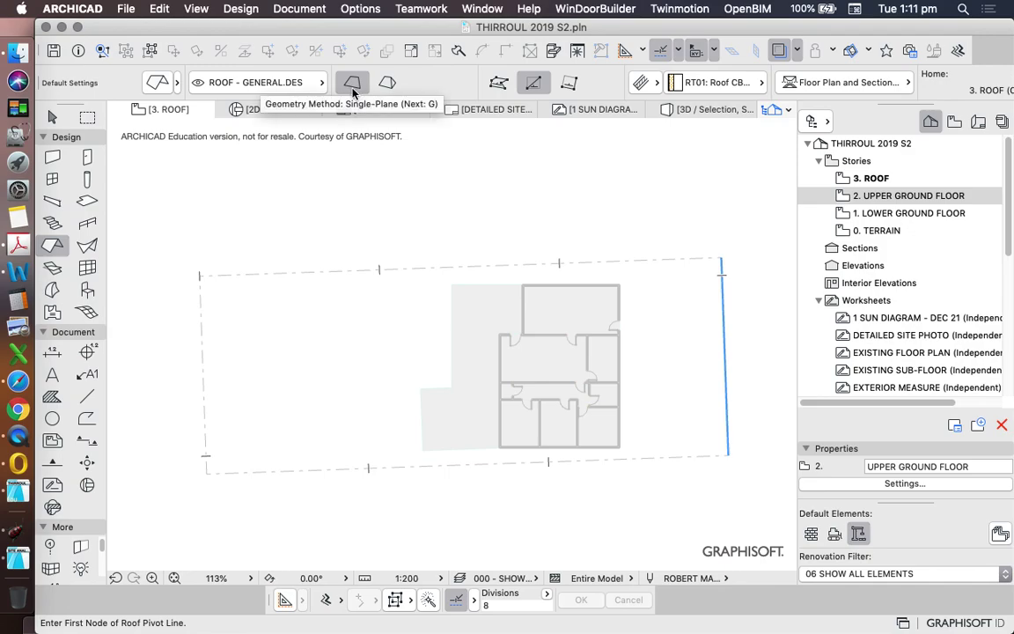
{"action": "left_click", "coordinate": [54, 250]}
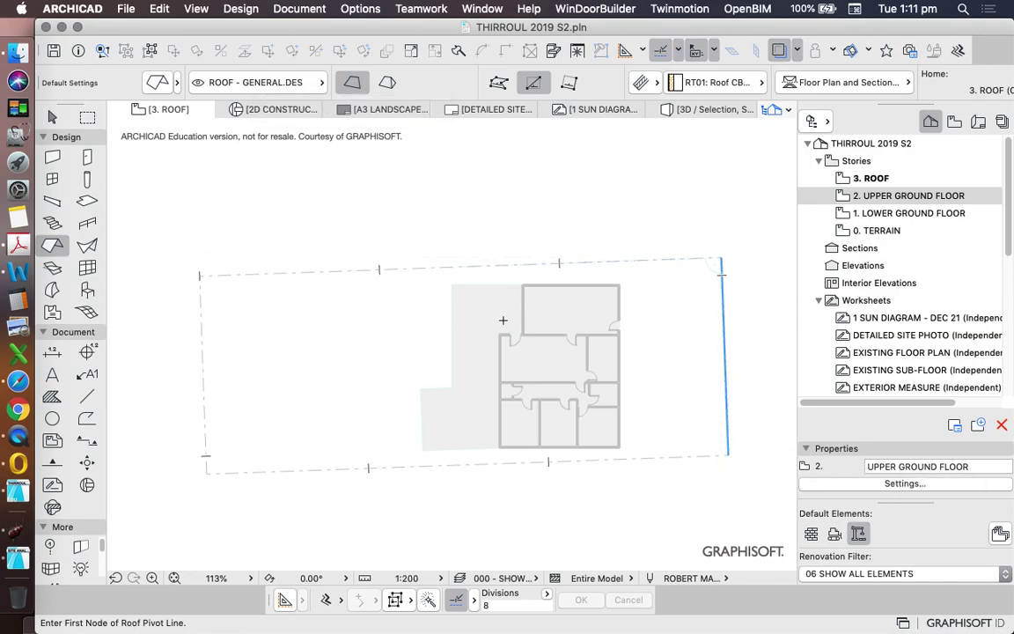
{"action": "scroll", "coordinate": [580, 310], "scroll_direction": "up", "scroll_amount": 10}
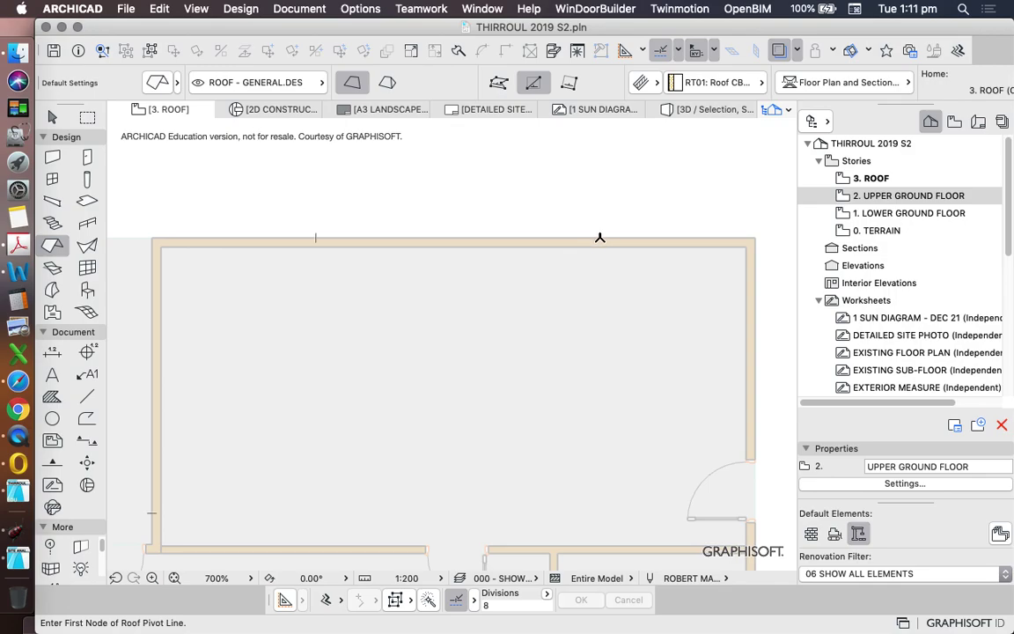
{"action": "scroll", "coordinate": [600, 237], "scroll_direction": "down", "scroll_amount": 8}
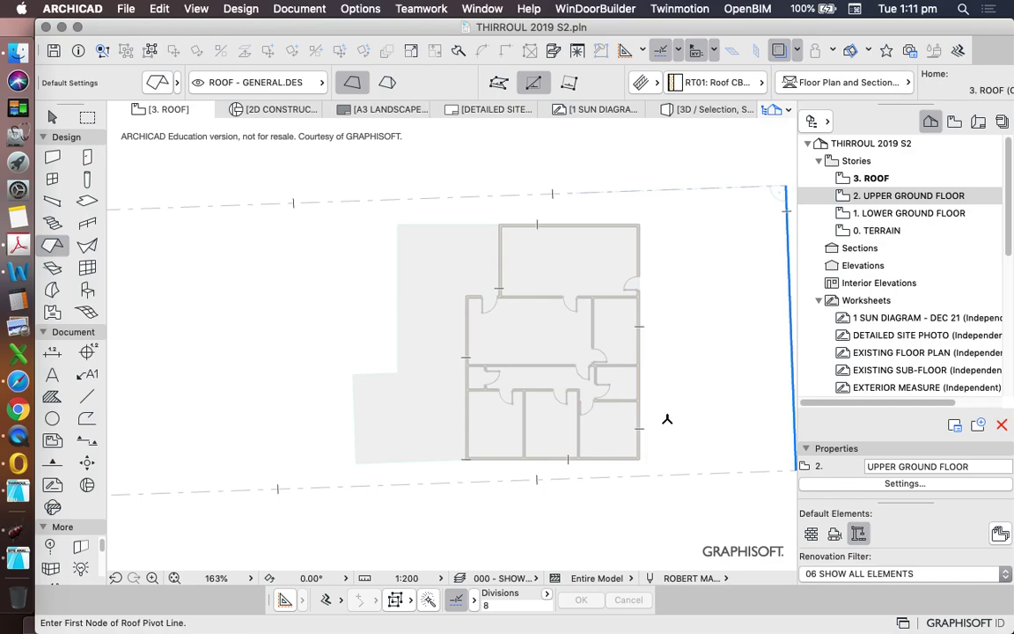
{"action": "scroll", "coordinate": [668, 421], "scroll_direction": "up", "scroll_amount": 1}
{"action": "scroll", "coordinate": [616, 409], "scroll_direction": "down", "scroll_amount": 4}
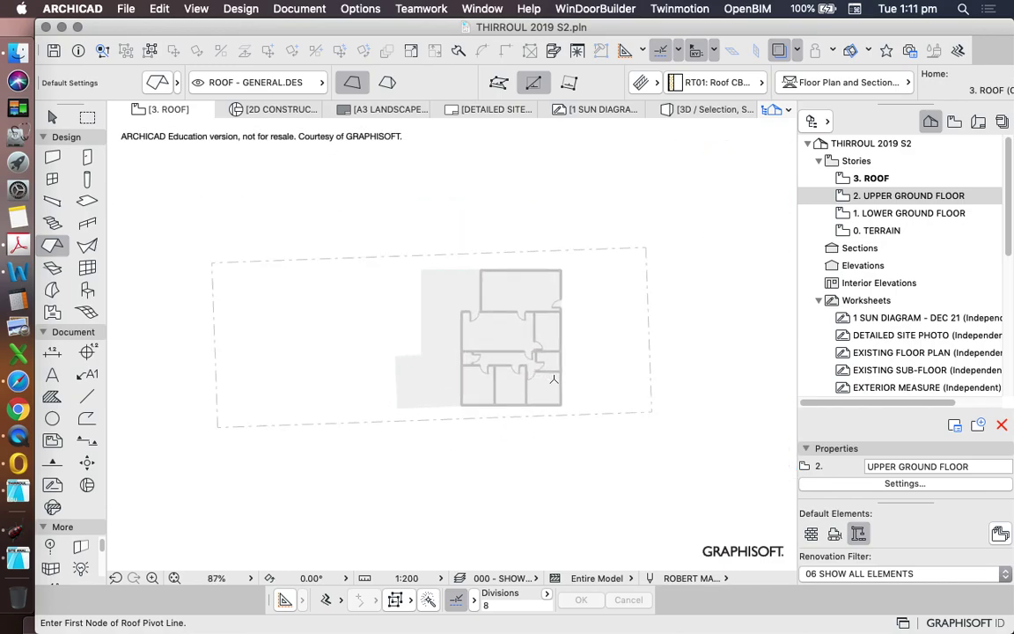
{"action": "scroll", "coordinate": [572, 397], "scroll_direction": "up", "scroll_amount": 3}
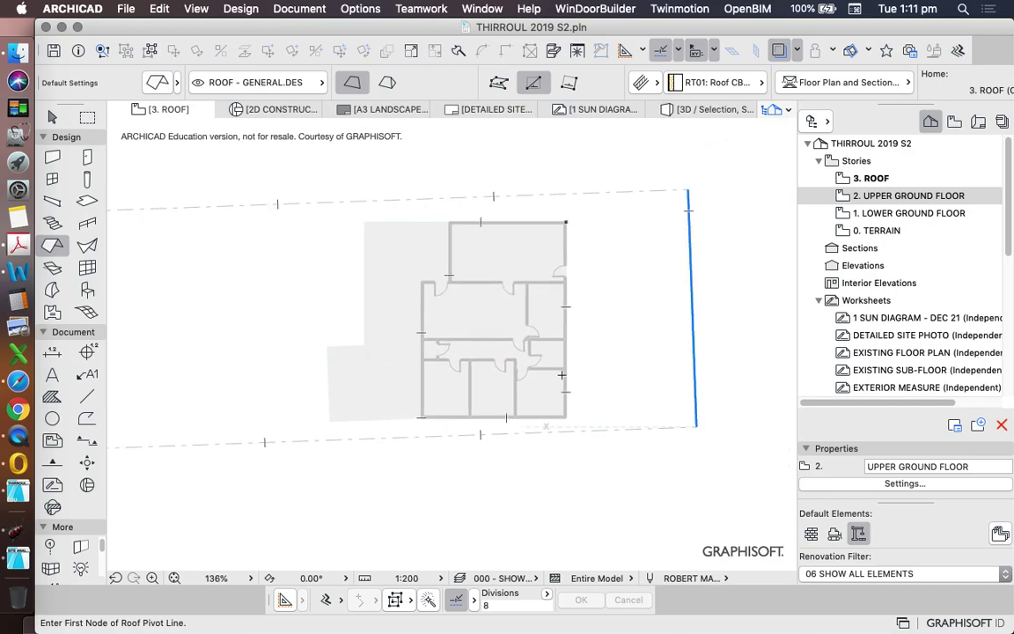
{"action": "scroll", "coordinate": [528, 189], "scroll_direction": "up", "scroll_amount": 2}
{"action": "left_click", "coordinate": [499, 82]}
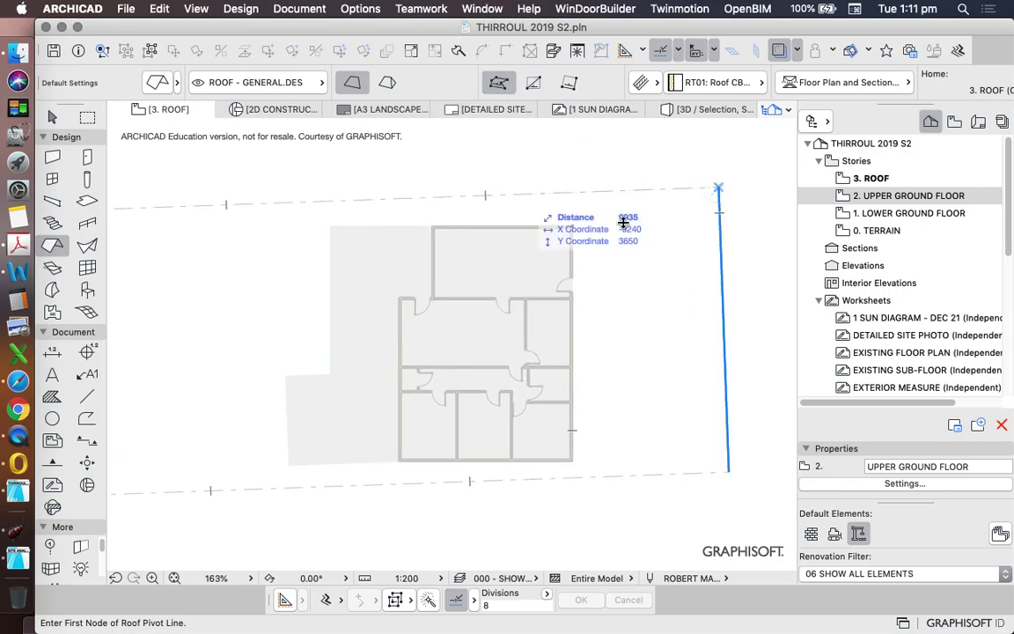
- Draw the roof pivot line from the wall corner up along the right-hand site boundary
{"action": "scroll", "coordinate": [598, 419], "scroll_direction": "up", "scroll_amount": 5}
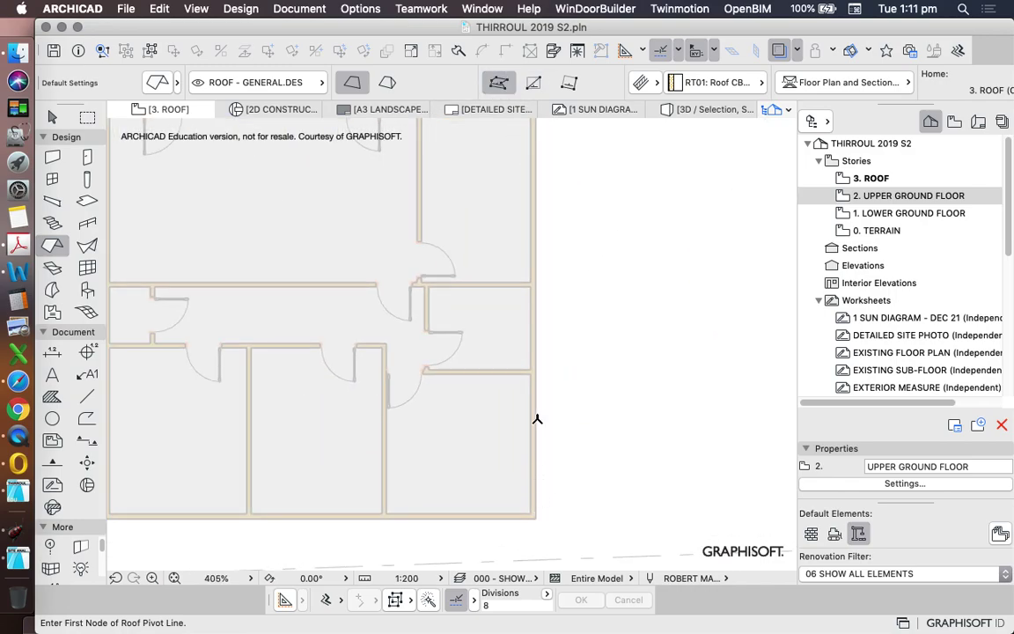
{"action": "scroll", "coordinate": [537, 422], "scroll_direction": "down", "scroll_amount": 5}
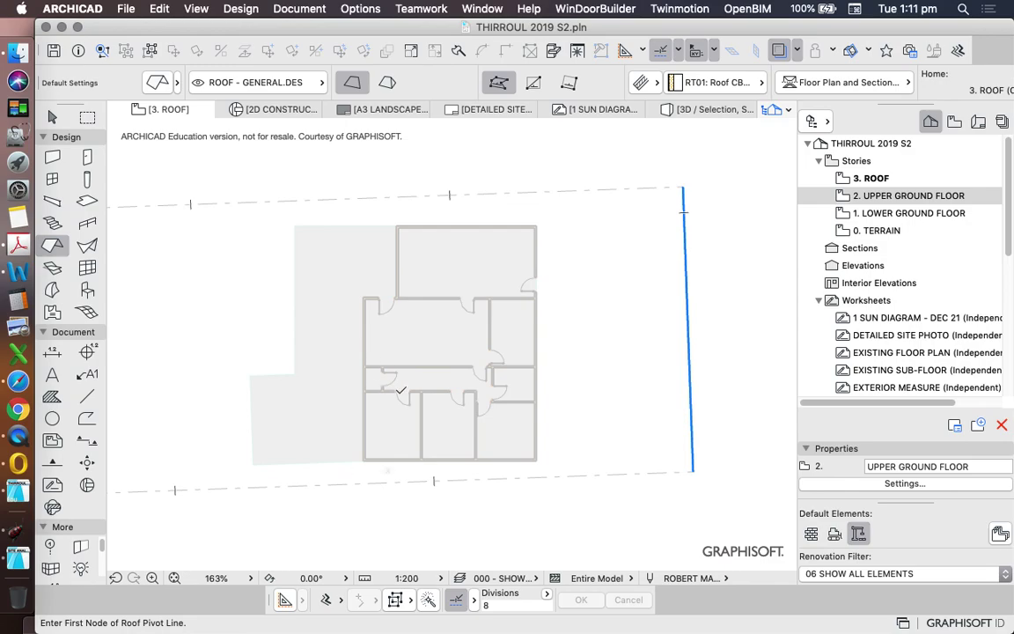
{"action": "scroll", "coordinate": [353, 396], "scroll_direction": "up", "scroll_amount": 5}
{"action": "scroll", "coordinate": [352, 421], "scroll_direction": "down", "scroll_amount": 3}
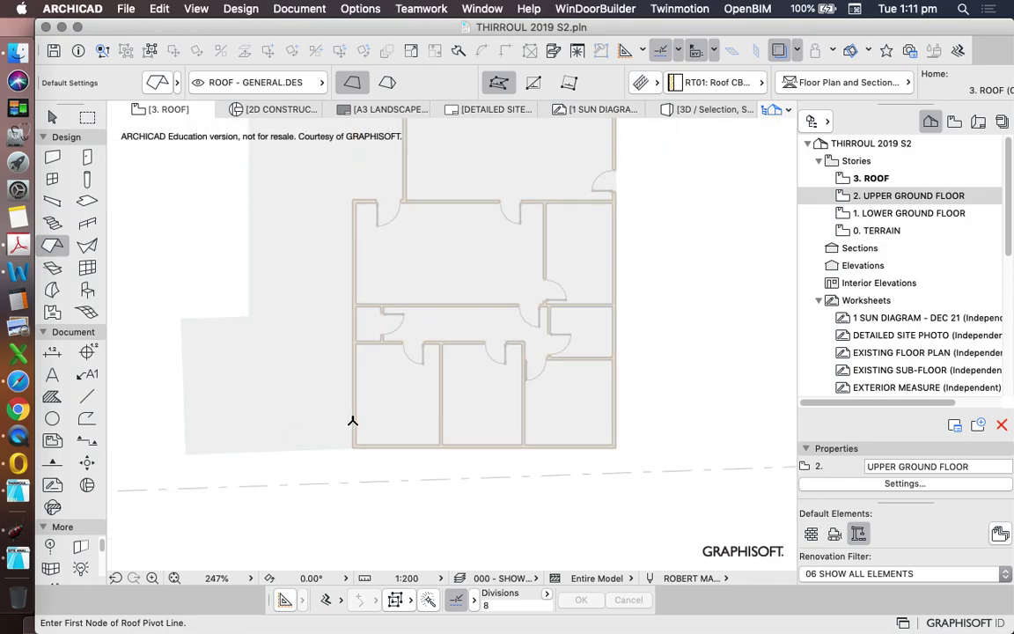
{"action": "scroll", "coordinate": [352, 420], "scroll_direction": "down", "scroll_amount": 2}
{"action": "scroll", "coordinate": [343, 415], "scroll_direction": "up", "scroll_amount": 5}
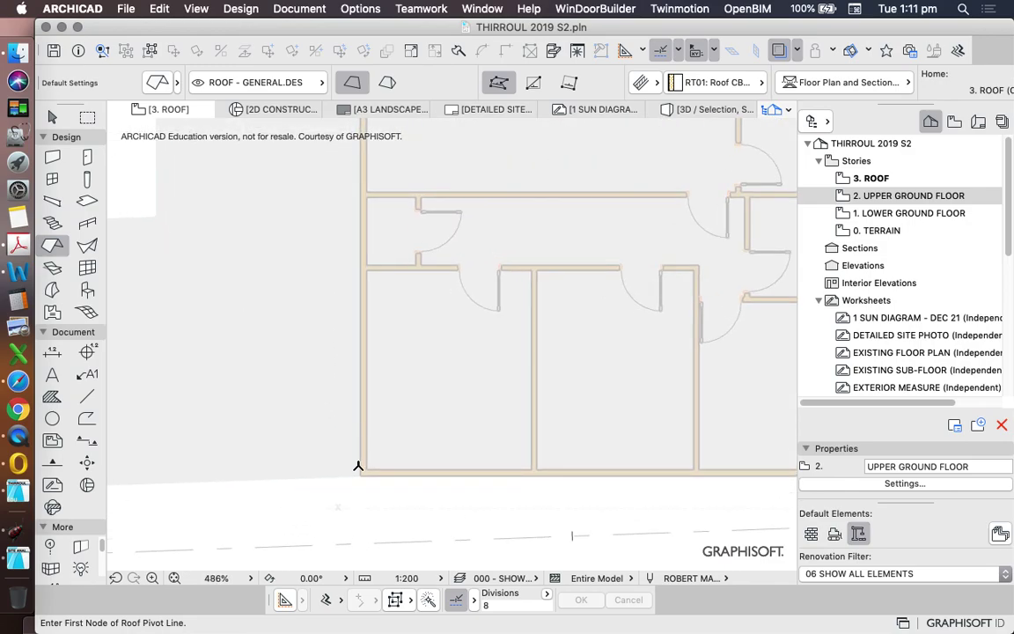
{"action": "left_click", "coordinate": [359, 475]}
{"action": "scroll", "coordinate": [364, 352], "scroll_direction": "down", "scroll_amount": 3}
{"action": "scroll", "coordinate": [370, 308], "scroll_direction": "up", "scroll_amount": 2}
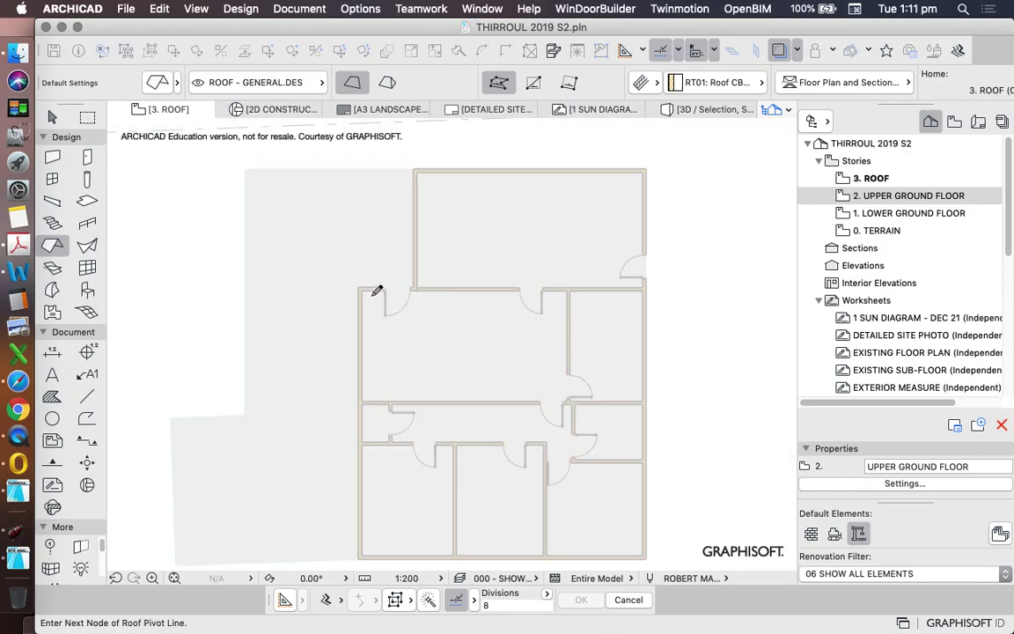
{"action": "left_click", "coordinate": [357, 301]}
{"action": "scroll", "coordinate": [358, 301], "scroll_direction": "down", "scroll_amount": 6}
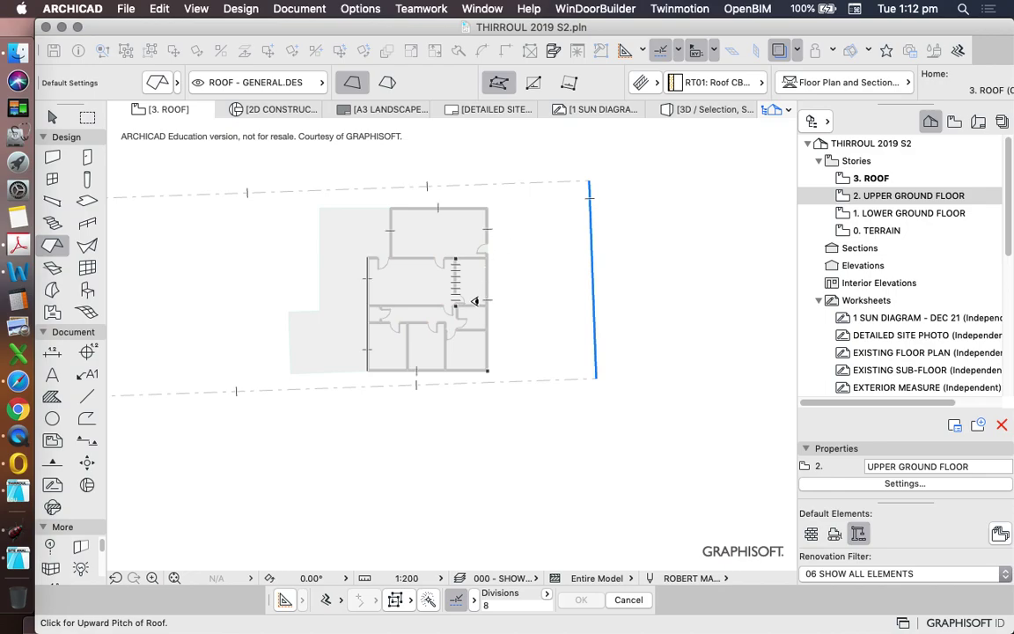
- Set the roof's upward pitch side to the left of the pivot line
{"action": "left_click", "coordinate": [280, 292]}
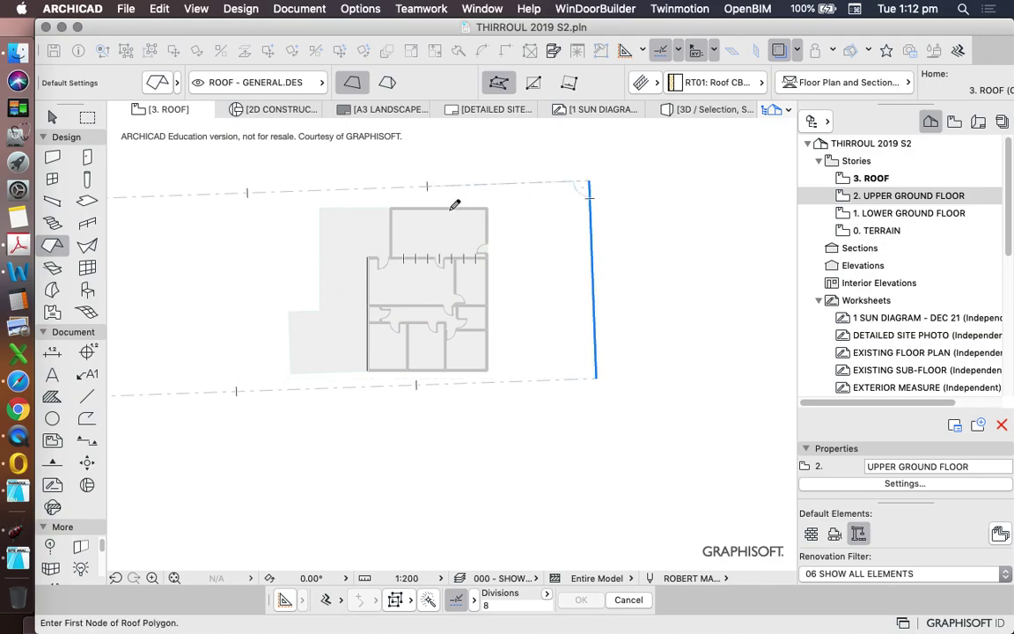
{"action": "scroll", "coordinate": [396, 237], "scroll_direction": "up", "scroll_amount": 3}
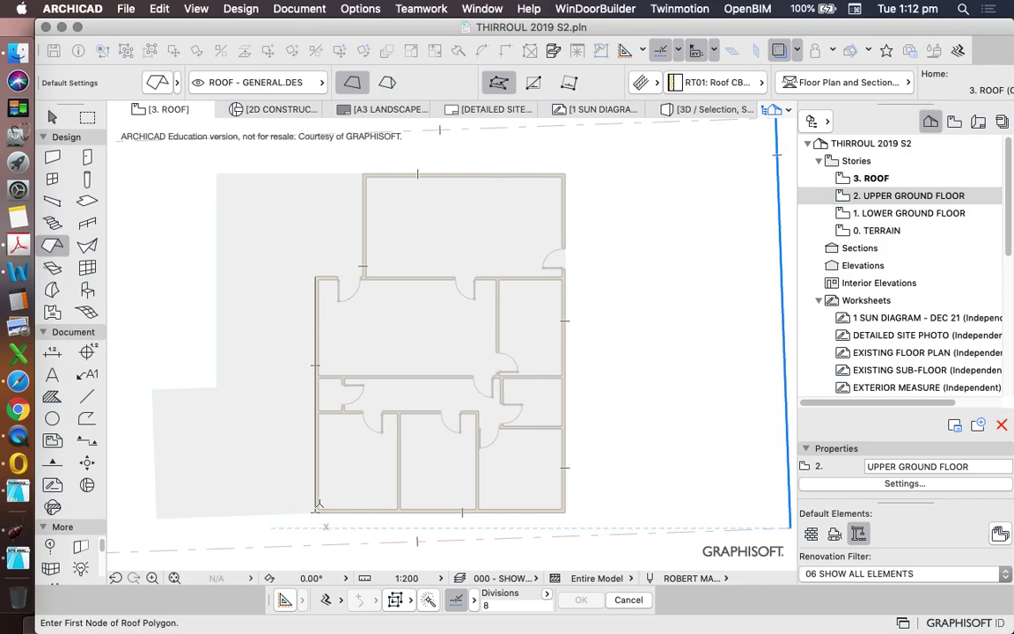
{"action": "scroll", "coordinate": [356, 497], "scroll_direction": "up", "scroll_amount": 3}
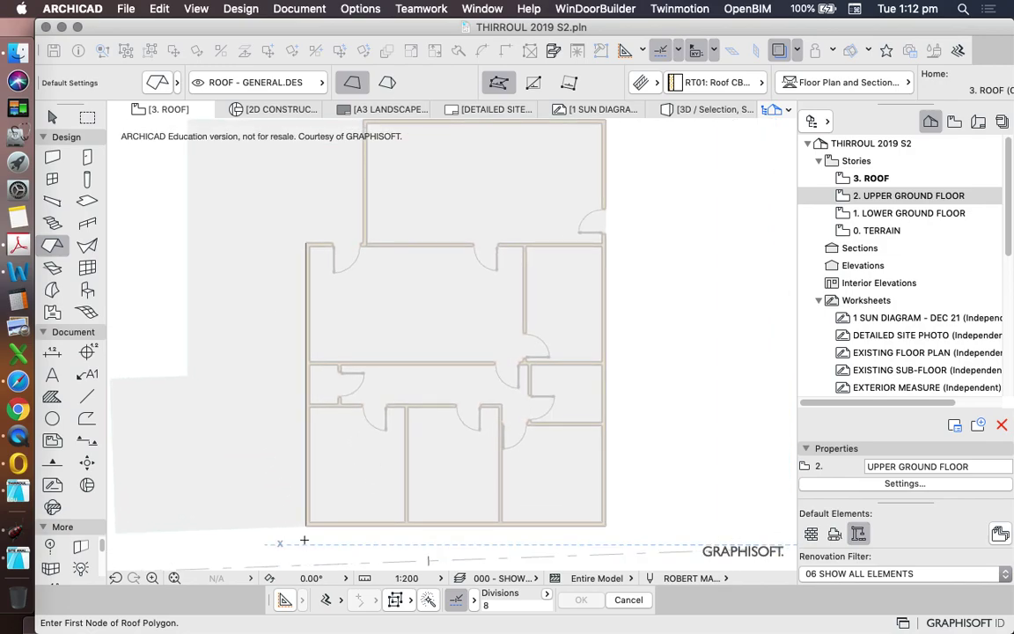
{"action": "scroll", "coordinate": [357, 447], "scroll_direction": "up", "scroll_amount": 3}
- Trace the roof polygon around the outer wall corners of the floor below and close it
{"action": "left_click", "coordinate": [308, 502]}
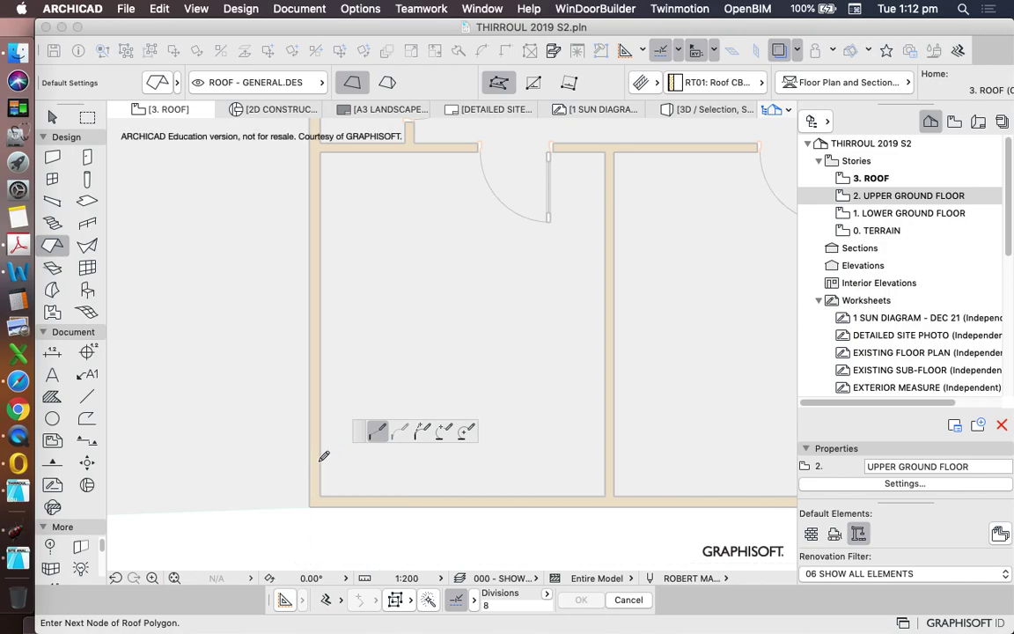
{"action": "scroll", "coordinate": [324, 387], "scroll_direction": "down", "scroll_amount": 5}
{"action": "scroll", "coordinate": [343, 396], "scroll_direction": "up", "scroll_amount": 3}
{"action": "scroll", "coordinate": [334, 394], "scroll_direction": "up", "scroll_amount": 3}
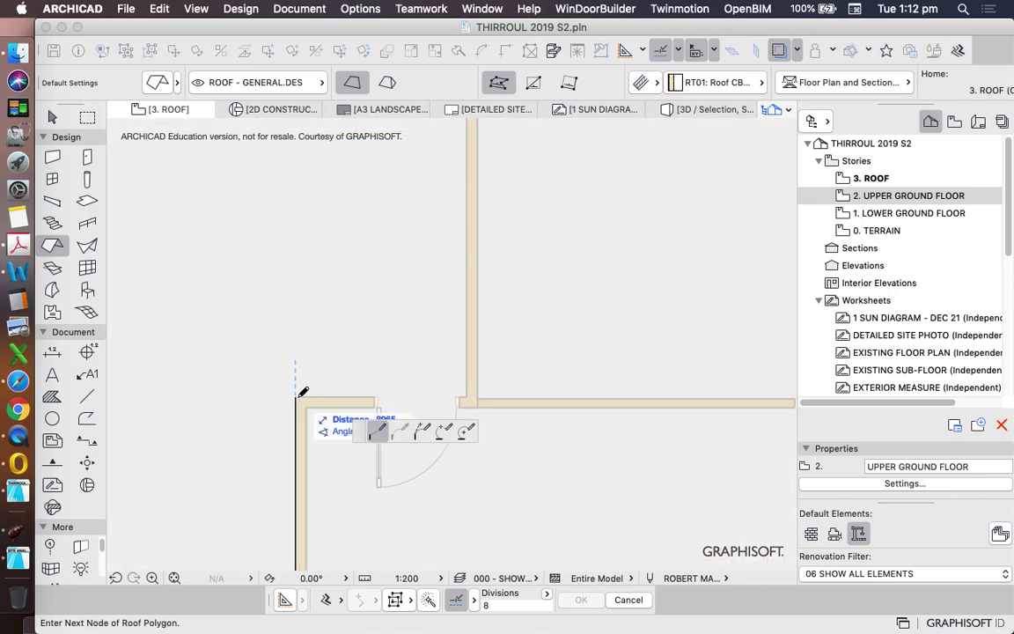
{"action": "left_click", "coordinate": [472, 389]}
{"action": "scroll", "coordinate": [469, 385], "scroll_direction": "down", "scroll_amount": 5}
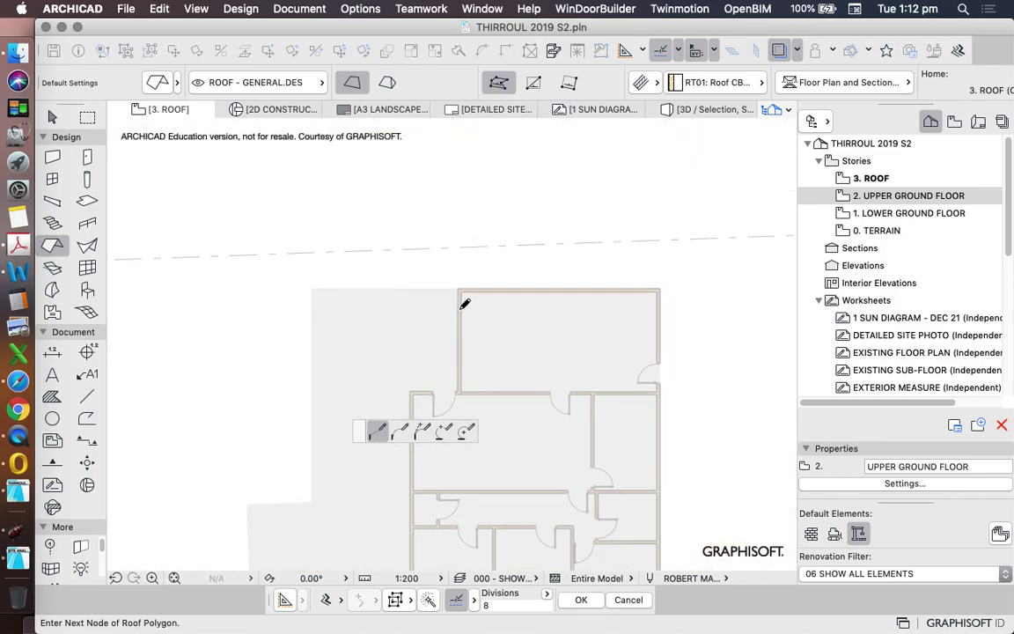
{"action": "scroll", "coordinate": [464, 264], "scroll_direction": "up", "scroll_amount": 5}
{"action": "scroll", "coordinate": [528, 247], "scroll_direction": "down", "scroll_amount": 3}
{"action": "scroll", "coordinate": [730, 240], "scroll_direction": "up", "scroll_amount": 3}
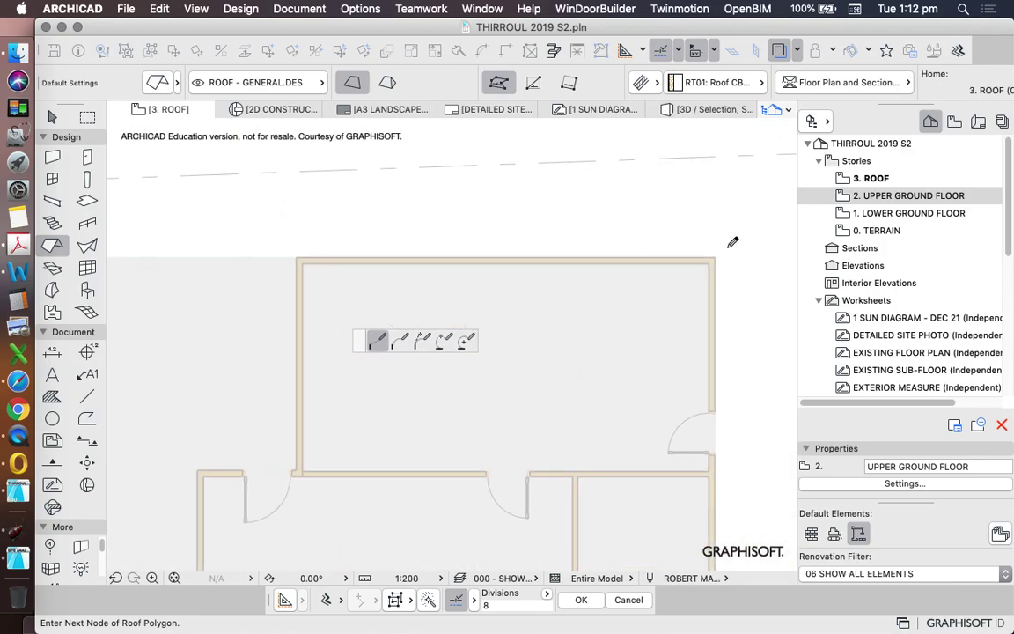
{"action": "left_click", "coordinate": [714, 257]}
{"action": "scroll", "coordinate": [696, 317], "scroll_direction": "down", "scroll_amount": 3}
{"action": "scroll", "coordinate": [704, 321], "scroll_direction": "up", "scroll_amount": 3}
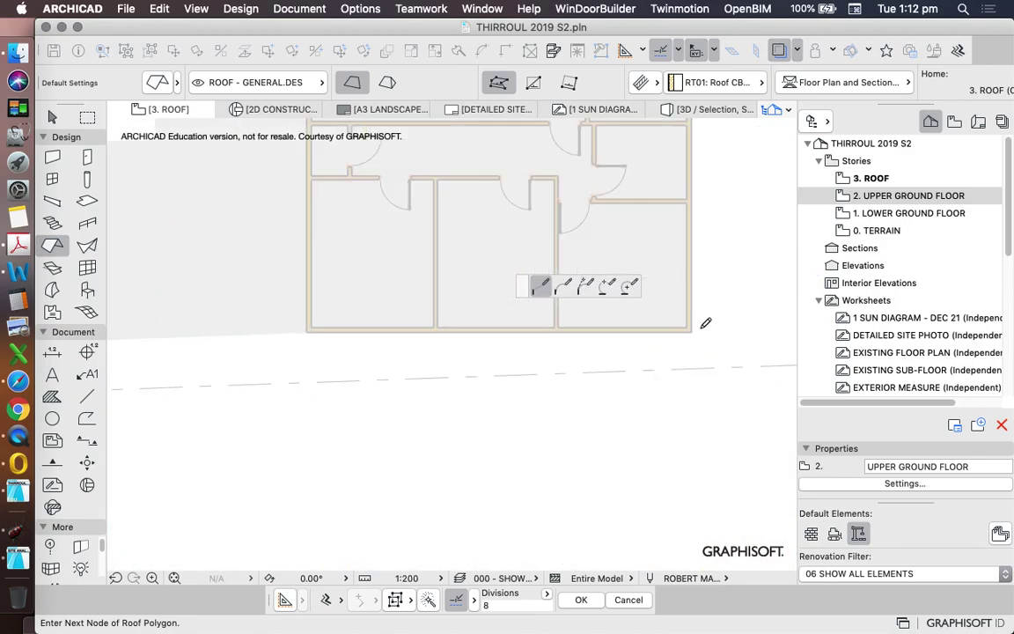
{"action": "left_click", "coordinate": [691, 325]}
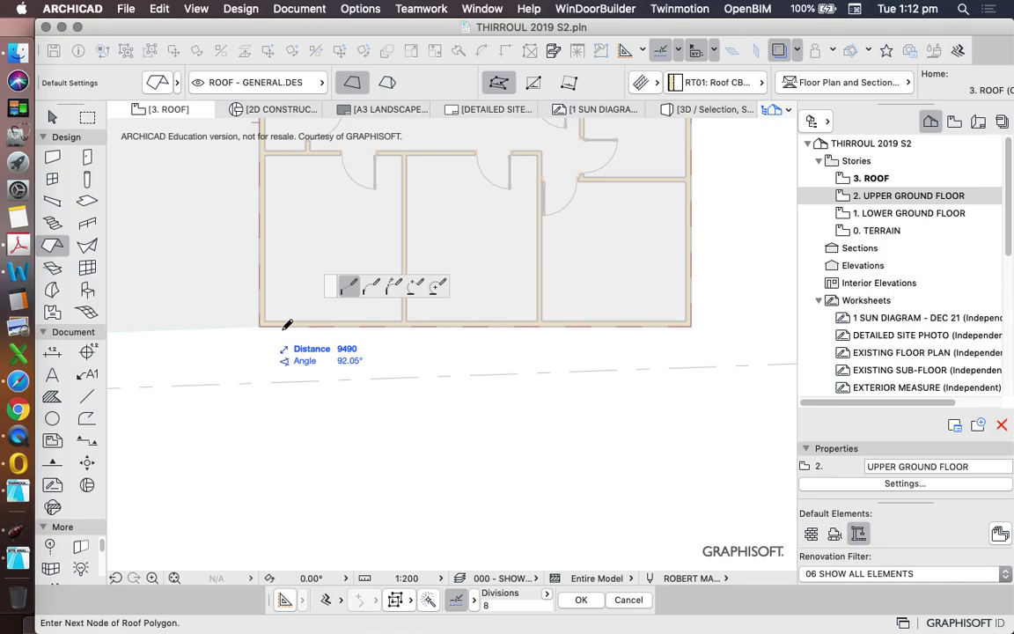
{"action": "left_click", "coordinate": [264, 326]}
{"action": "scroll", "coordinate": [554, 352], "scroll_direction": "down", "scroll_amount": 3}
{"action": "scroll", "coordinate": [578, 317], "scroll_direction": "up", "scroll_amount": 3}
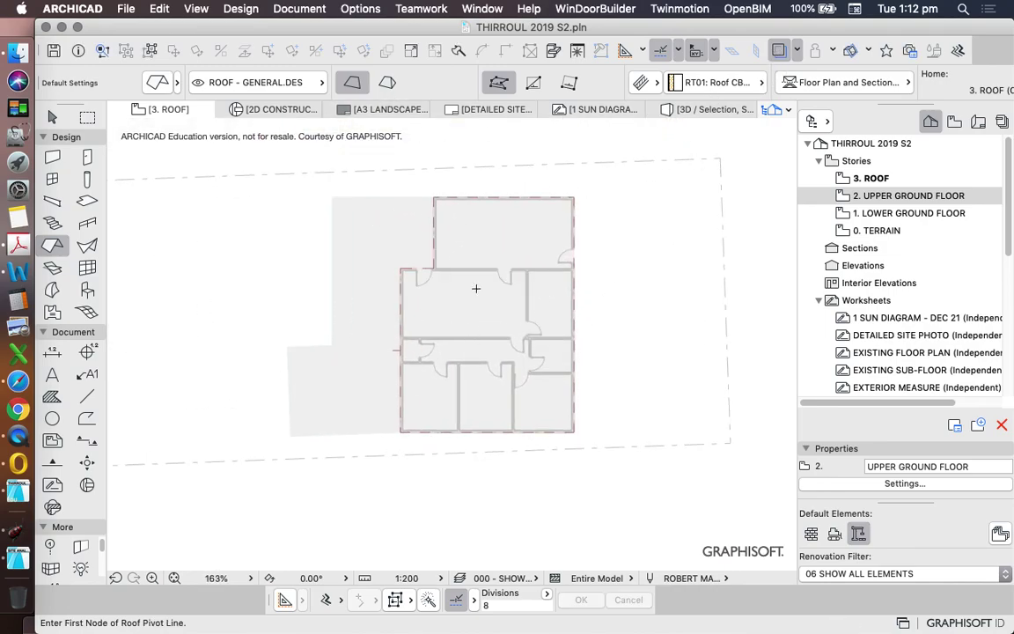
{"action": "scroll", "coordinate": [476, 288], "scroll_direction": "down", "scroll_amount": 2}
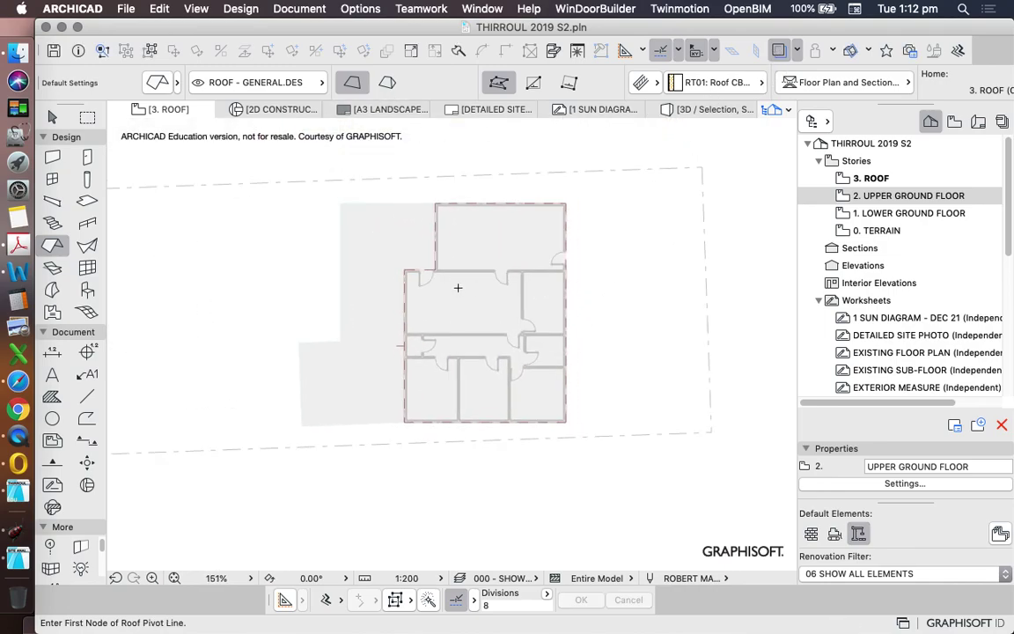
- Turn off the grey trace of the floor below on the ROOF plan
{"action": "left_click", "coordinate": [779, 51]}
{"action": "left_click", "coordinate": [780, 51]}
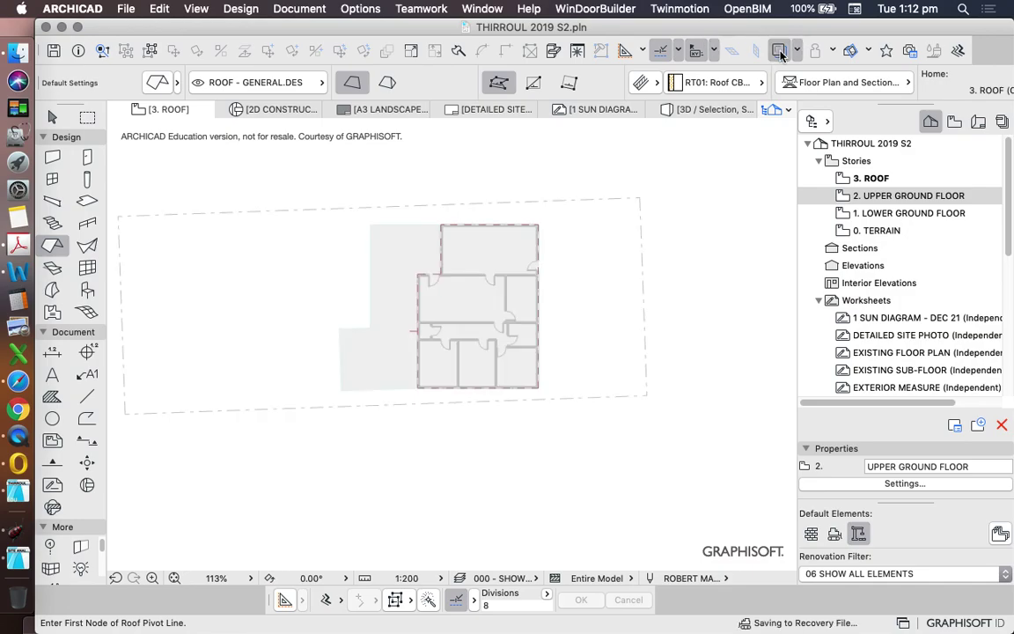
{"action": "left_click", "coordinate": [780, 52]}
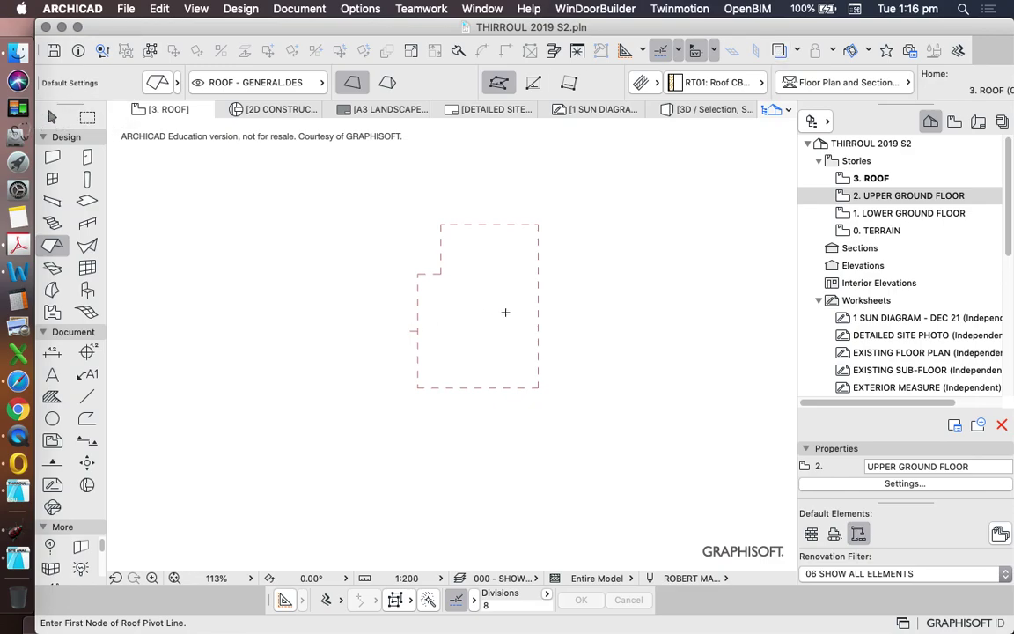
- Select the new roof with the Arrow tool
{"action": "key", "text": "Escape"}
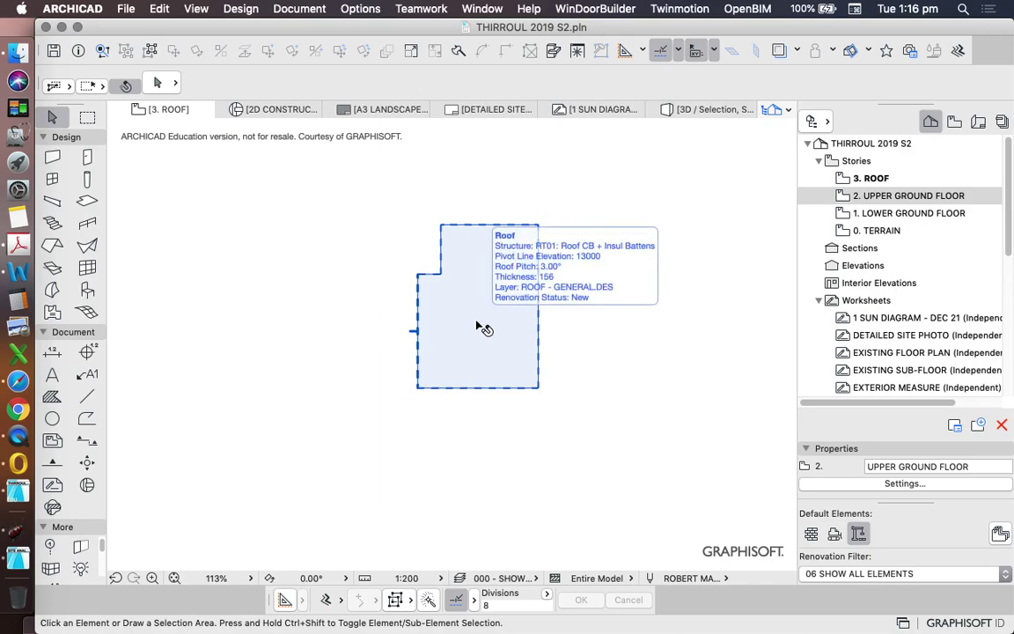
{"action": "left_click", "coordinate": [487, 342]}
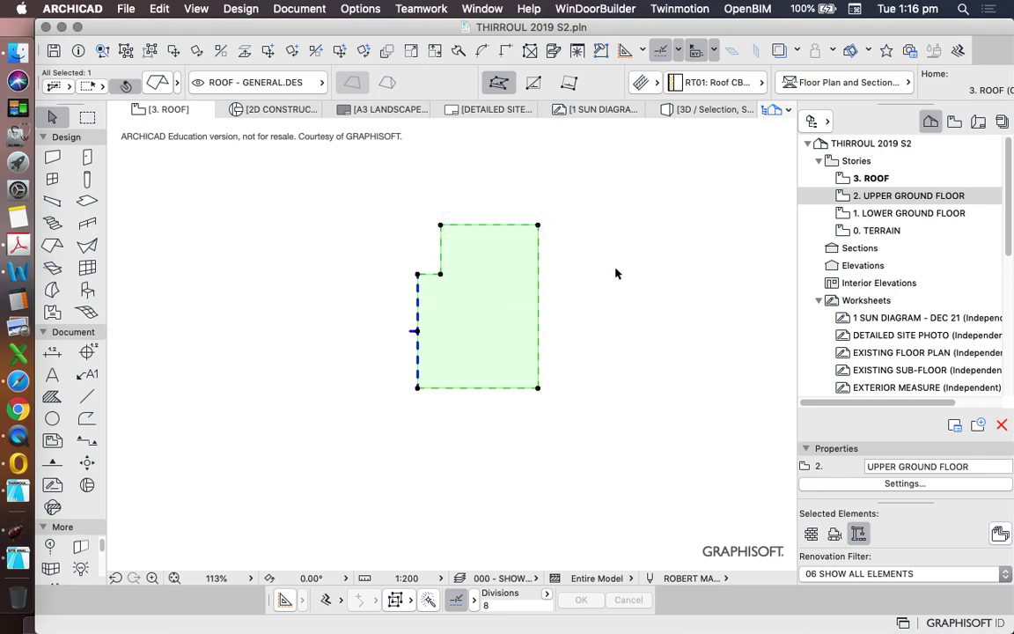
{"action": "left_click", "coordinate": [512, 278]}
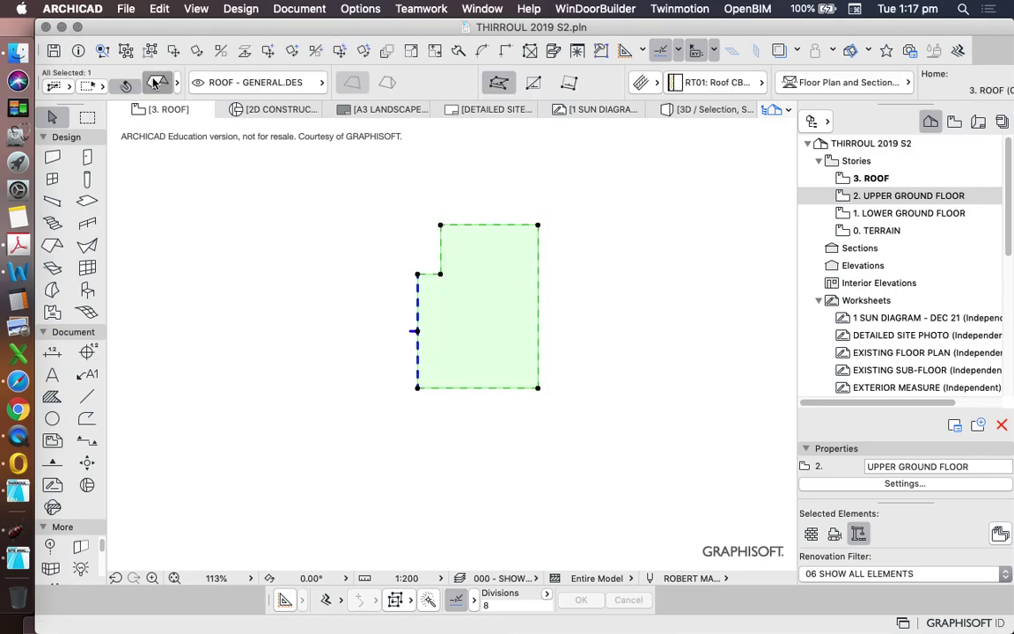
- In the roof's settings, make its uncut outline a solid line in pen 3 (0.30 mm)
{"action": "left_click", "coordinate": [156, 82]}
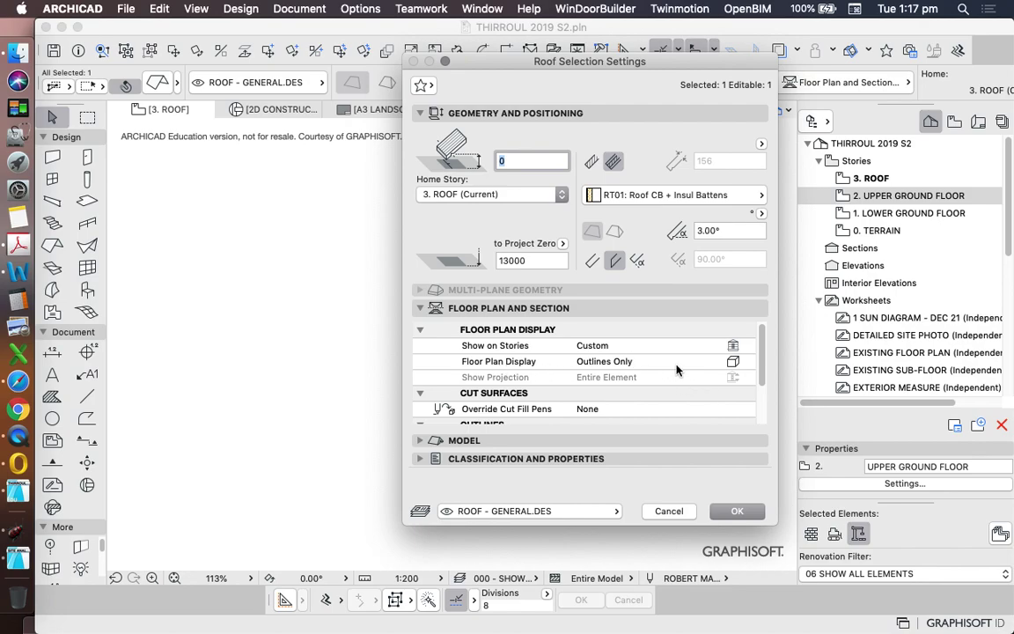
{"action": "left_click", "coordinate": [745, 363]}
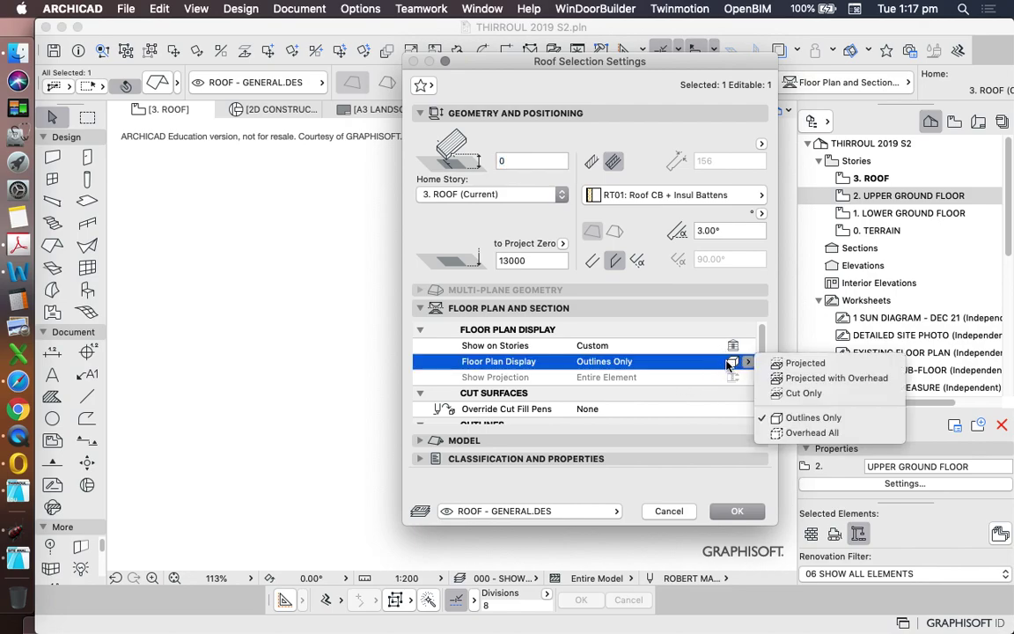
{"action": "left_click", "coordinate": [724, 364]}
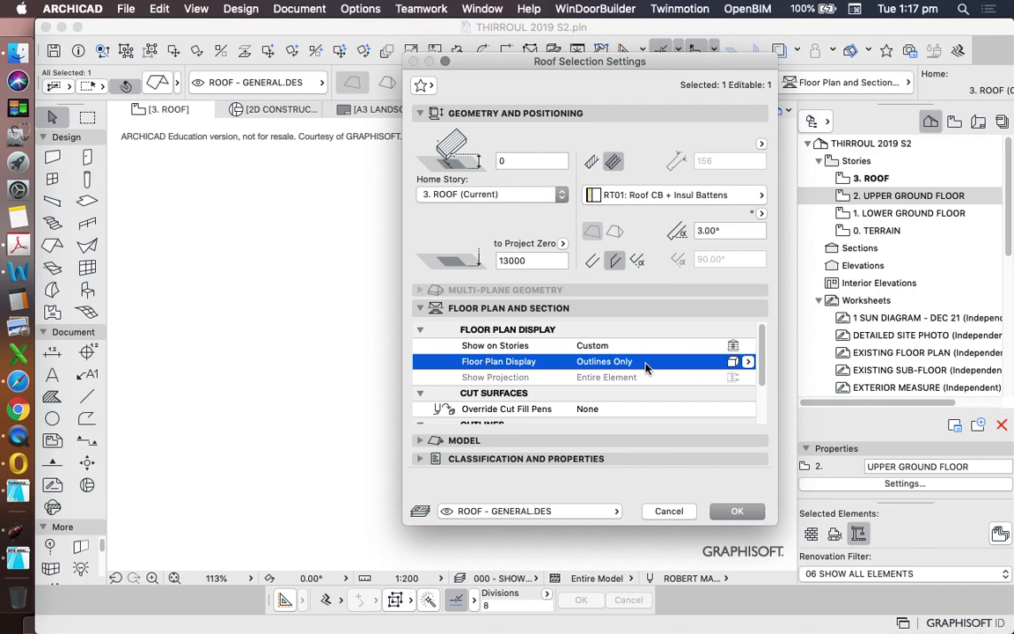
{"action": "scroll", "coordinate": [736, 366], "scroll_direction": "down", "scroll_amount": 3}
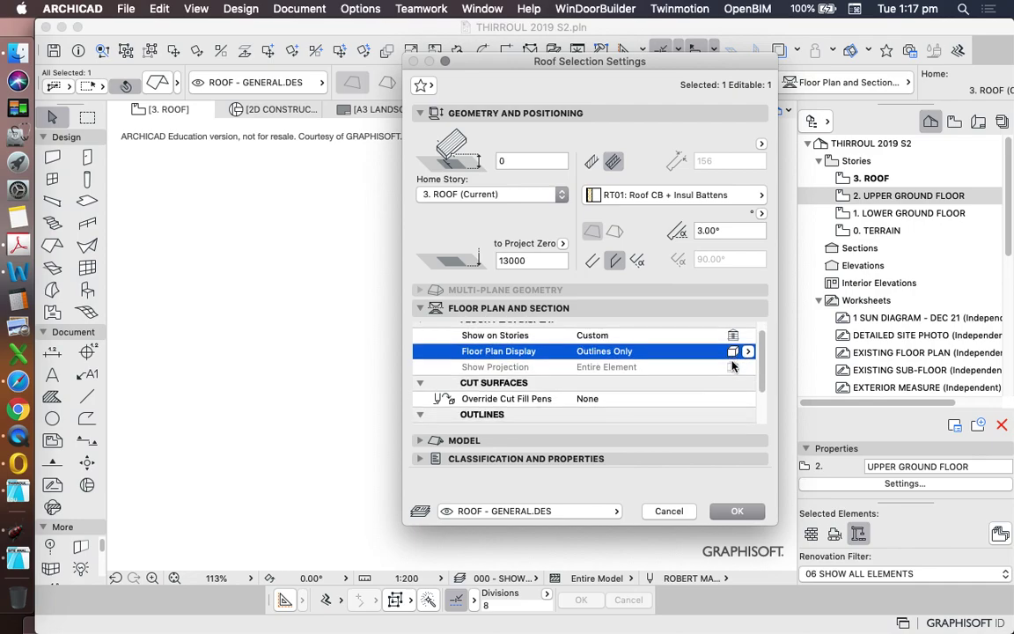
{"action": "scroll", "coordinate": [733, 366], "scroll_direction": "down", "scroll_amount": 1}
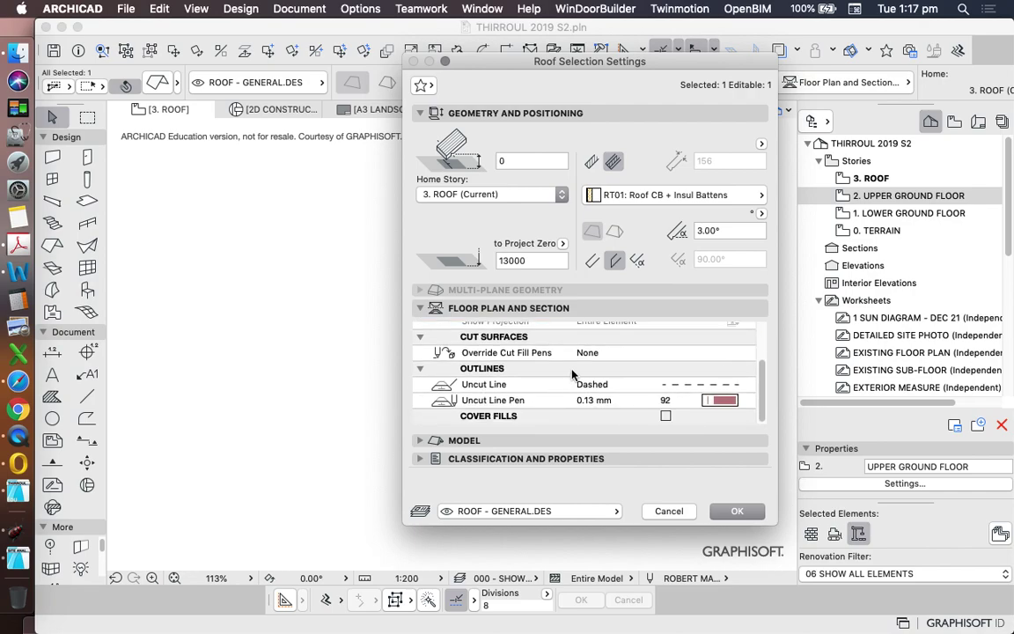
{"action": "left_click", "coordinate": [701, 388]}
{"action": "left_click", "coordinate": [777, 41]}
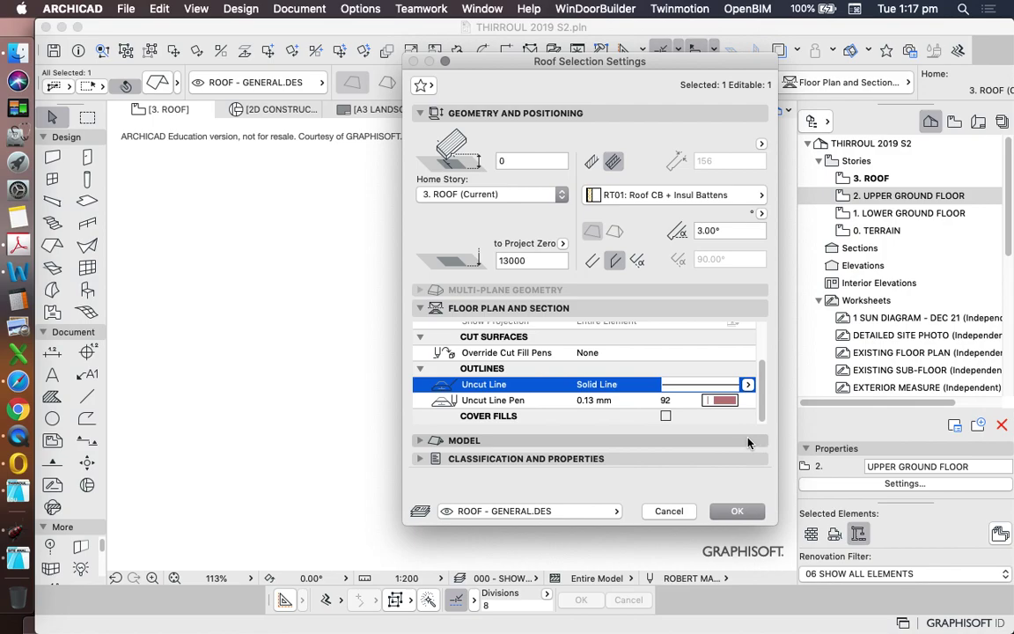
{"action": "left_click", "coordinate": [722, 400]}
{"action": "left_click", "coordinate": [772, 405]}
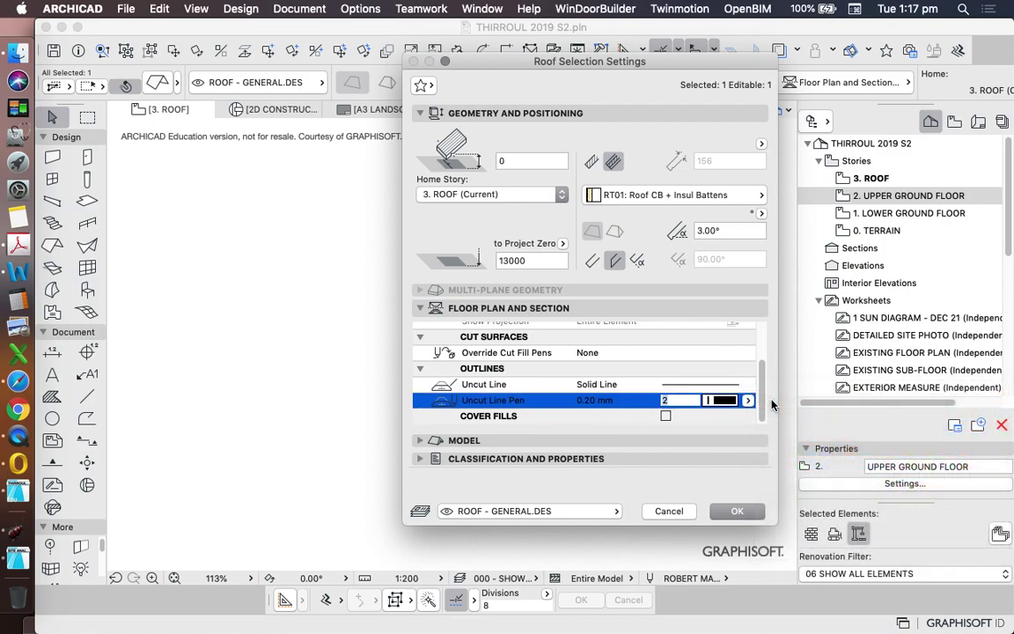
{"action": "left_click", "coordinate": [729, 400]}
{"action": "left_click", "coordinate": [786, 400]}
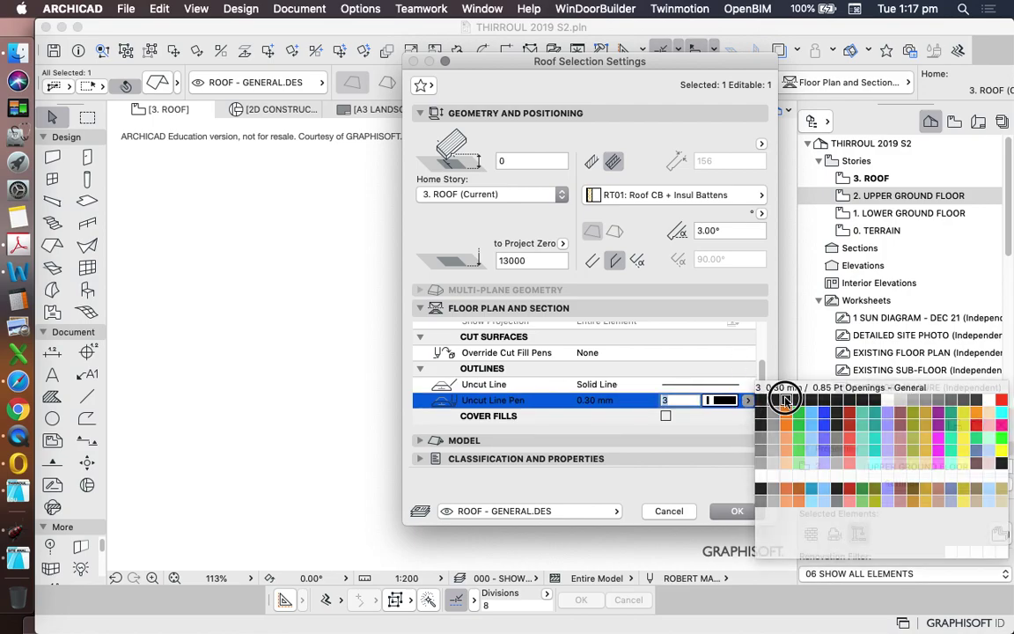
- Turn on the roof's cover fill and stop using the fill from the surface
{"action": "left_click", "coordinate": [656, 417]}
{"action": "scroll", "coordinate": [735, 379], "scroll_direction": "down", "scroll_amount": 3}
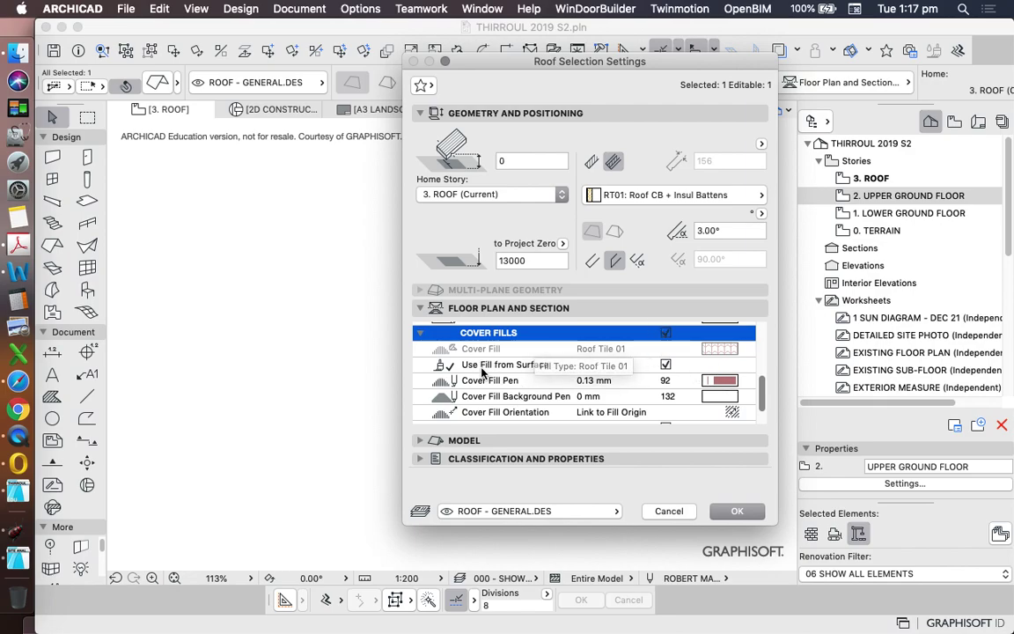
{"action": "left_click", "coordinate": [665, 364]}
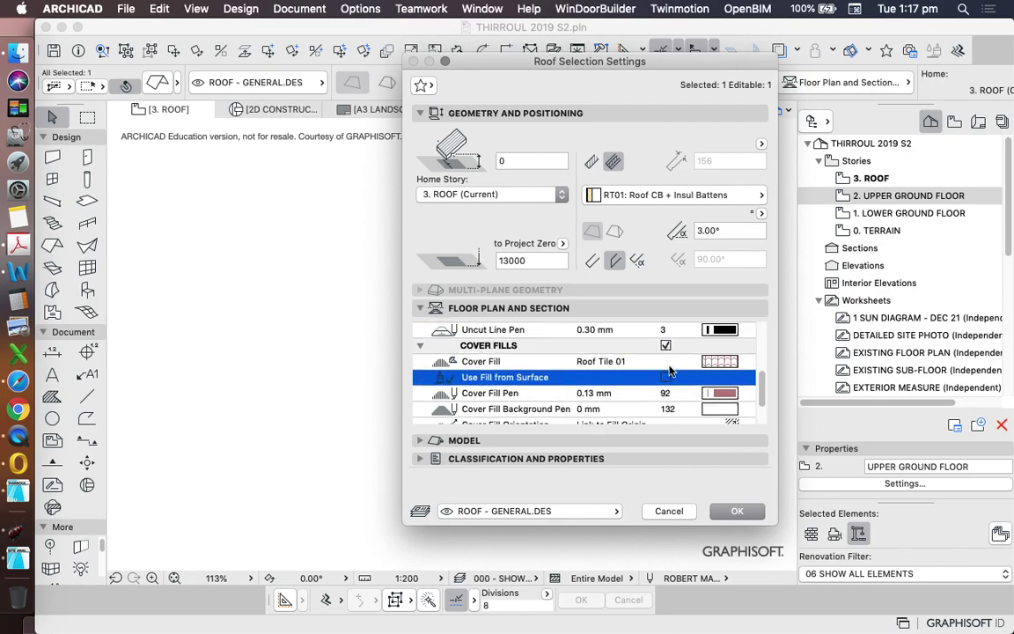
- Choose Metal Sheet - Trimdek as the roof's cover fill pattern
{"action": "left_click", "coordinate": [739, 362]}
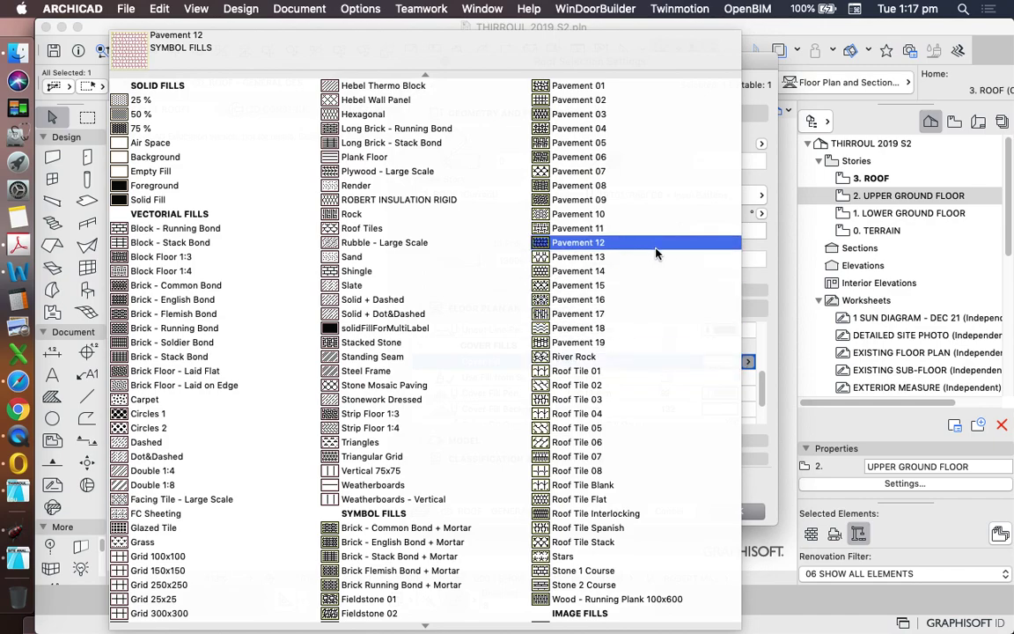
{"action": "scroll", "coordinate": [619, 260], "scroll_direction": "down", "scroll_amount": 3}
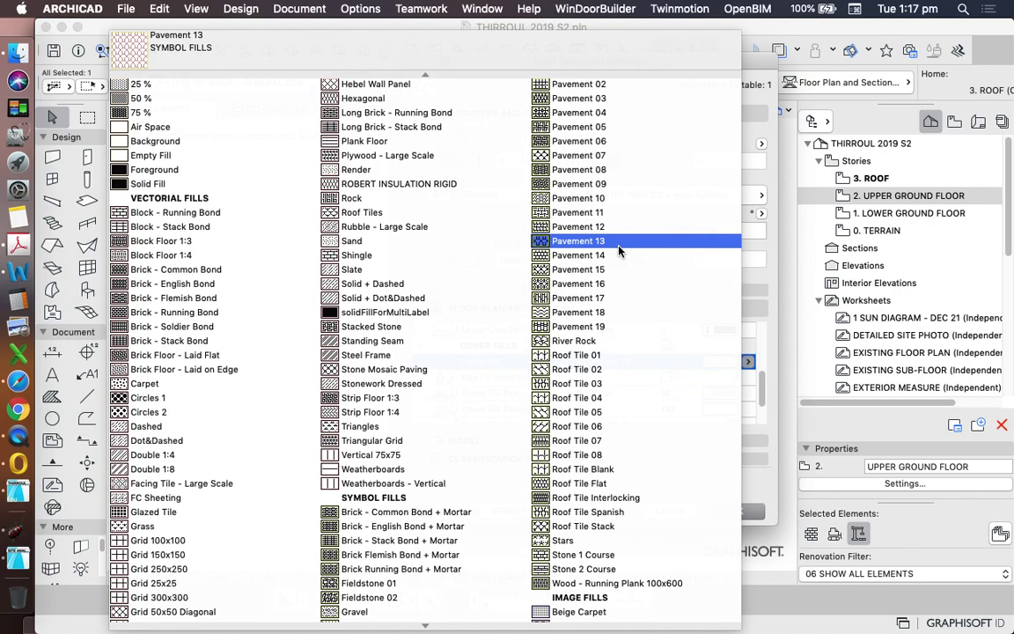
{"action": "scroll", "coordinate": [616, 274], "scroll_direction": "up", "scroll_amount": 3}
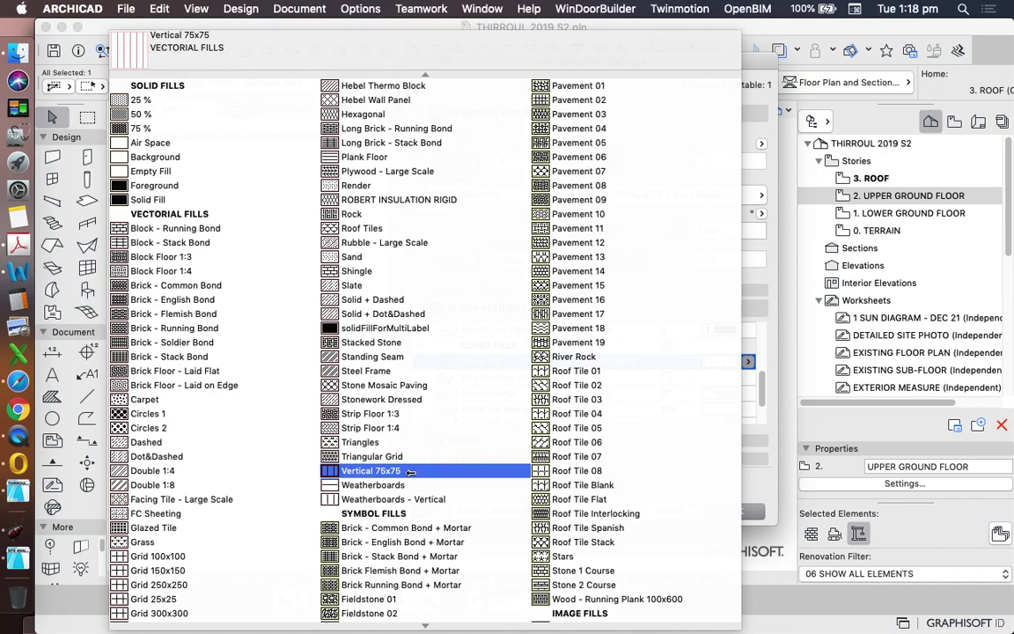
{"action": "scroll", "coordinate": [400, 308], "scroll_direction": "down", "scroll_amount": 3}
{"action": "scroll", "coordinate": [463, 297], "scroll_direction": "down", "scroll_amount": 1}
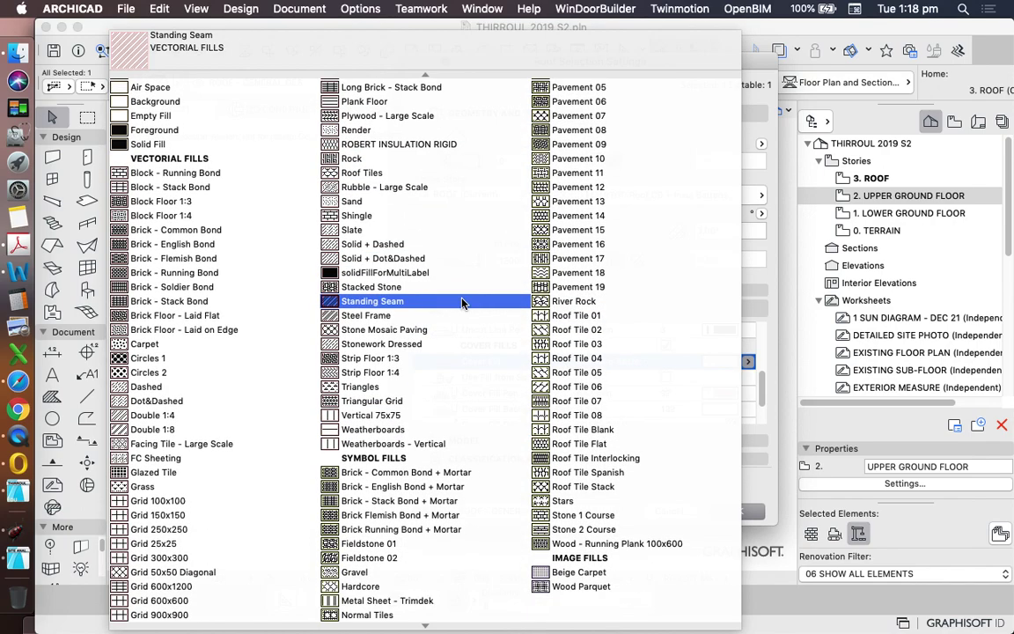
{"action": "left_click", "coordinate": [384, 604]}
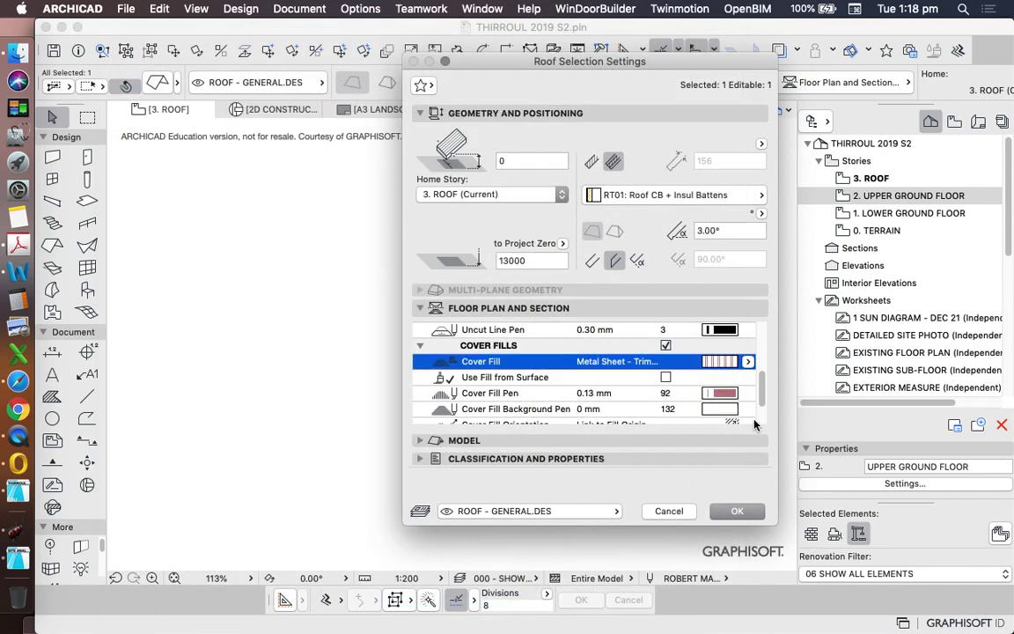
- Set the cover fill pen to 14 with a transparent background pen
{"action": "left_click", "coordinate": [722, 392]}
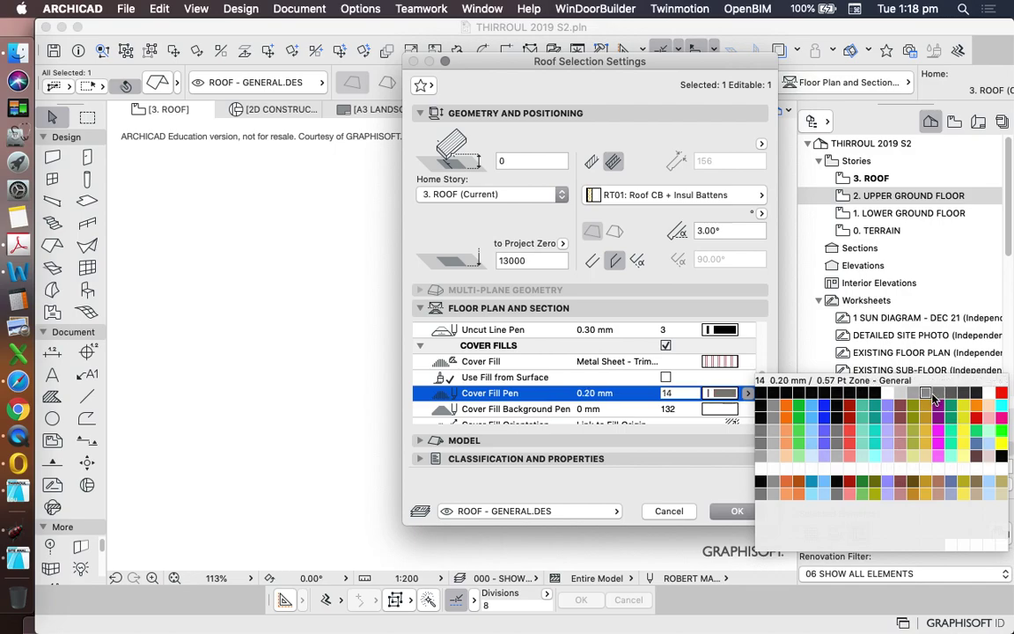
{"action": "left_click", "coordinate": [933, 398]}
{"action": "scroll", "coordinate": [746, 410], "scroll_direction": "down", "scroll_amount": 2}
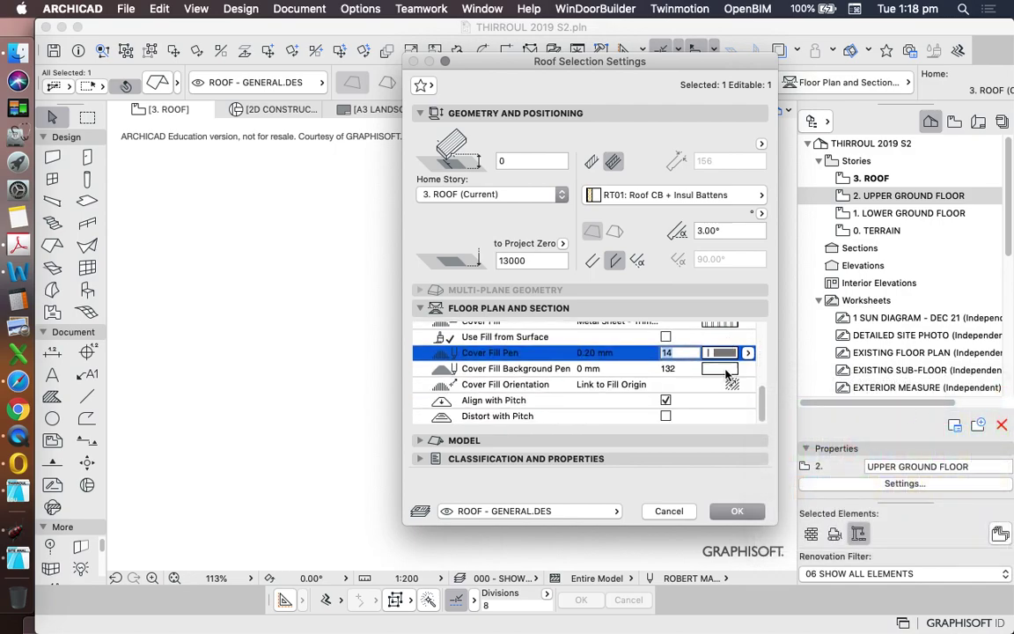
{"action": "left_click", "coordinate": [722, 370]}
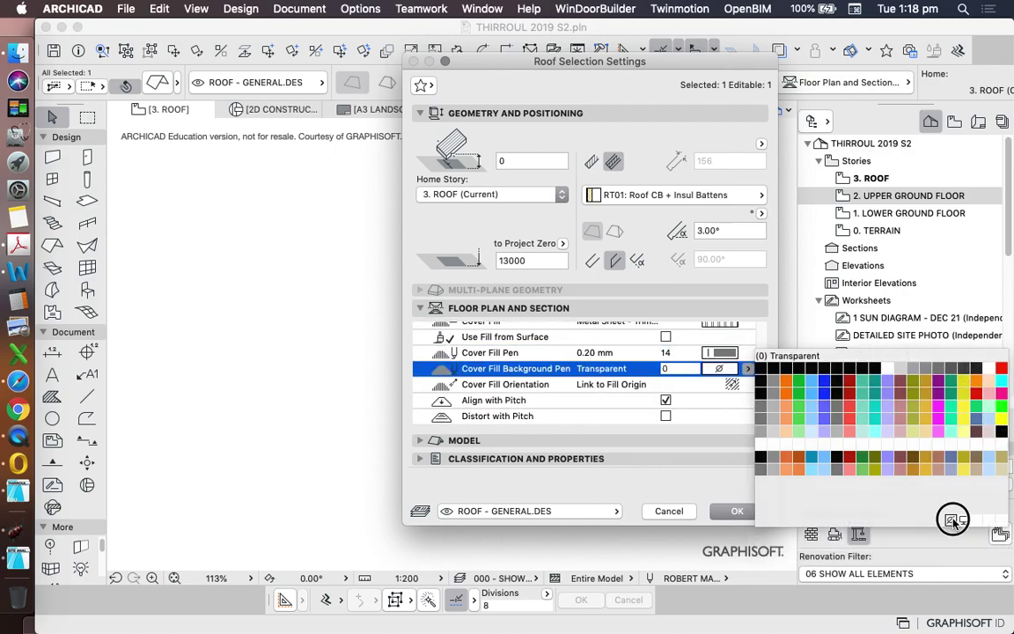
{"action": "left_click", "coordinate": [950, 519]}
- Apply the Trimdek roof settings, deselect, and zoom in closely on the roof shape
{"action": "left_click", "coordinate": [734, 511]}
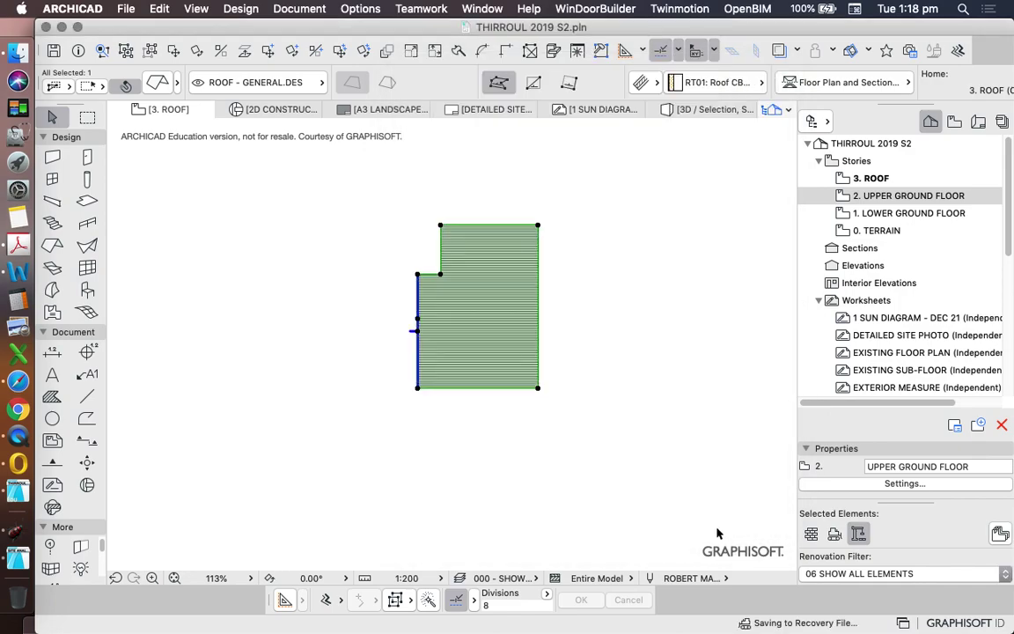
{"action": "left_click", "coordinate": [614, 343]}
{"action": "left_click", "coordinate": [779, 50]}
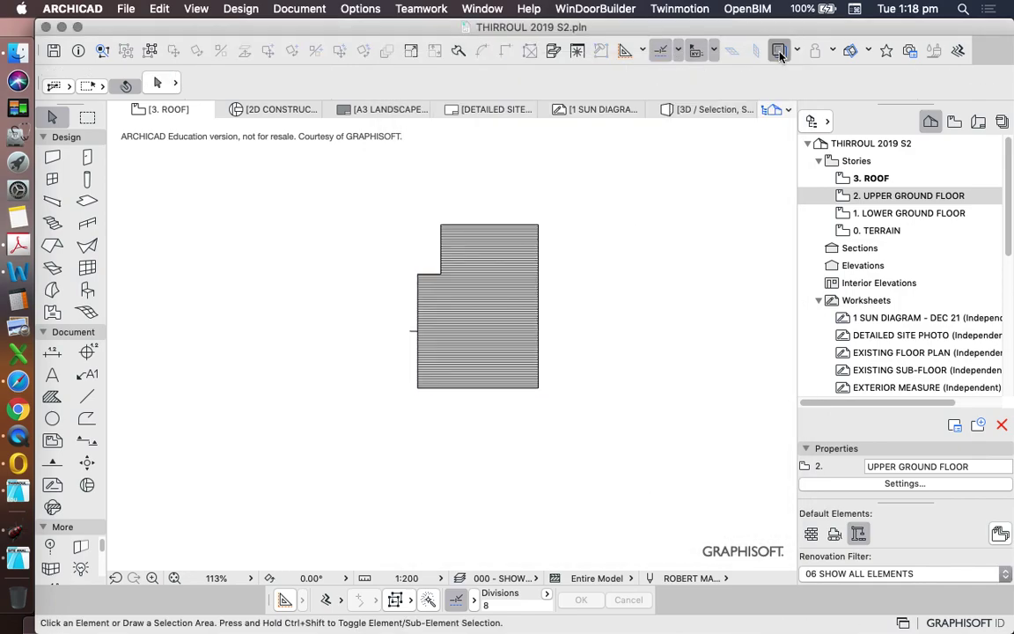
{"action": "left_click_drag", "start_coordinate": [392, 216], "coordinate": [549, 319]}
- Hide the traced floor outline beneath the hatched roof
{"action": "scroll", "coordinate": [519, 214], "scroll_direction": "down", "scroll_amount": 3}
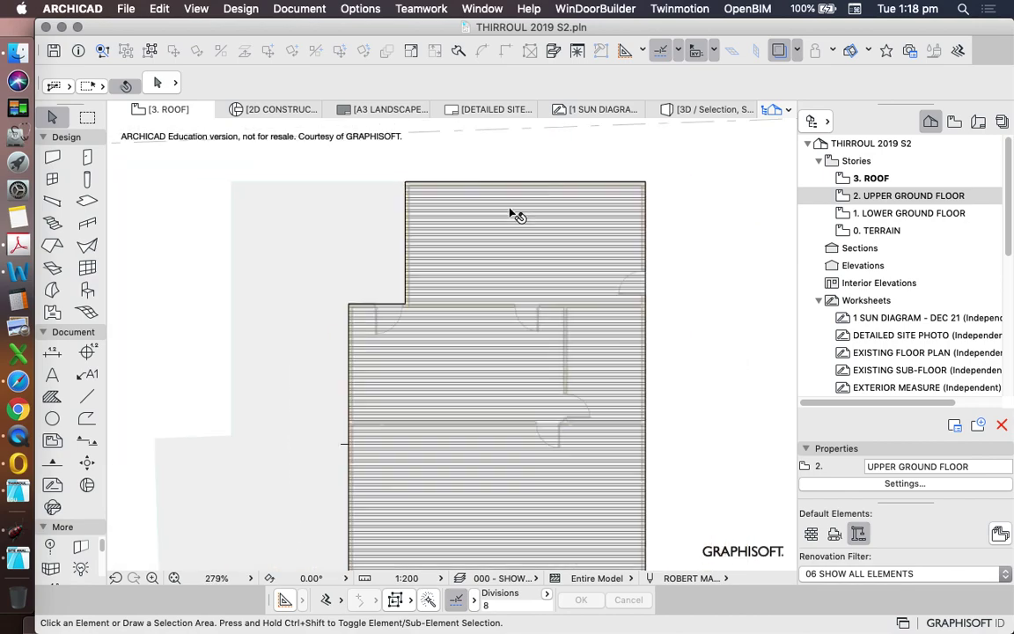
{"action": "scroll", "coordinate": [493, 281], "scroll_direction": "up", "scroll_amount": 6}
{"action": "scroll", "coordinate": [440, 278], "scroll_direction": "down", "scroll_amount": 6}
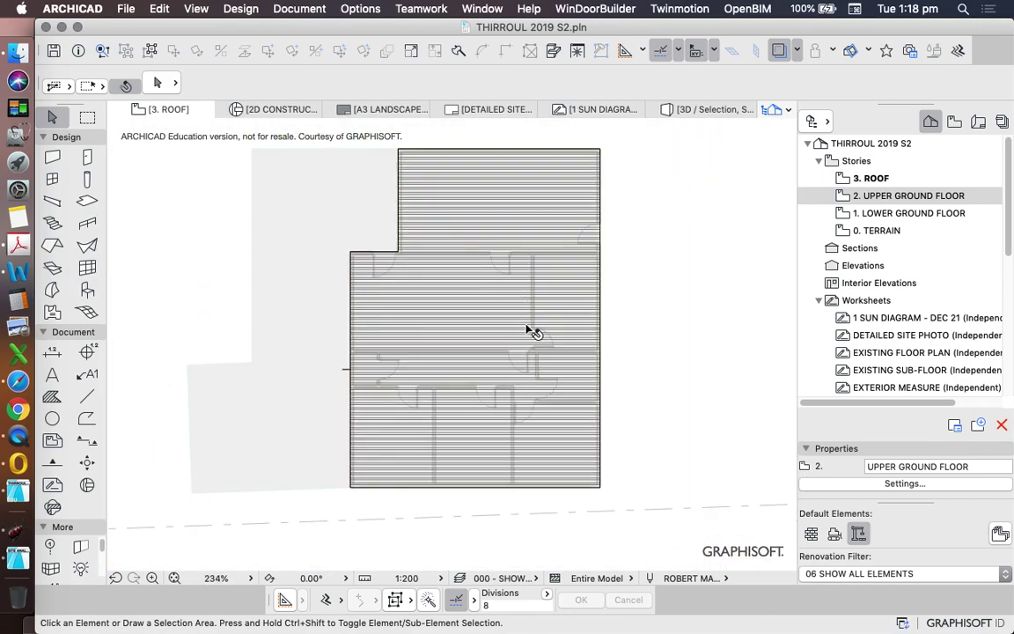
{"action": "scroll", "coordinate": [534, 291], "scroll_direction": "down", "scroll_amount": 4}
{"action": "scroll", "coordinate": [539, 254], "scroll_direction": "up", "scroll_amount": 4}
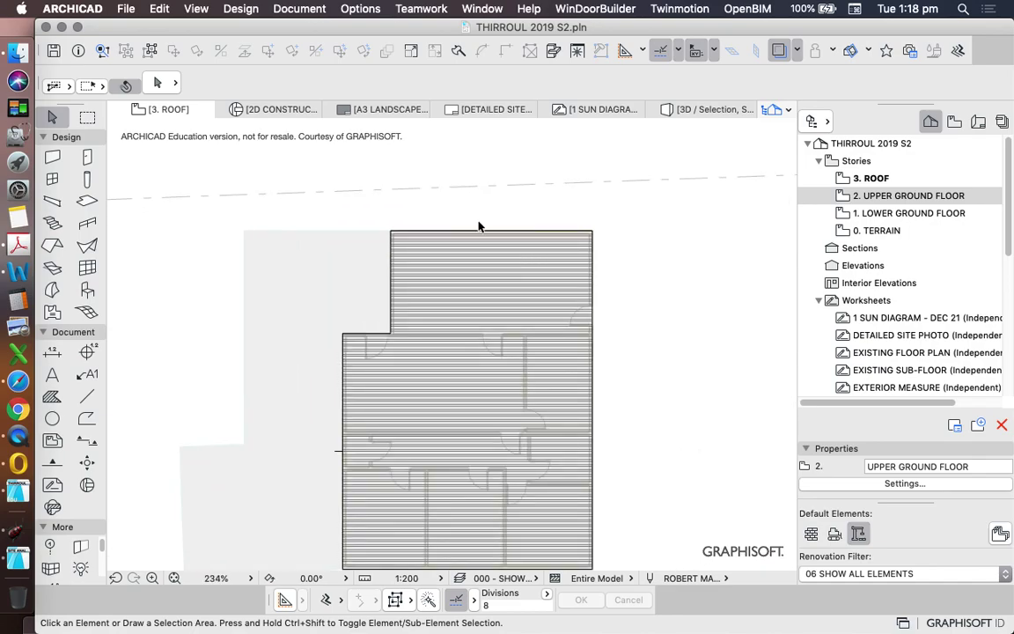
{"action": "scroll", "coordinate": [634, 211], "scroll_direction": "down", "scroll_amount": 2}
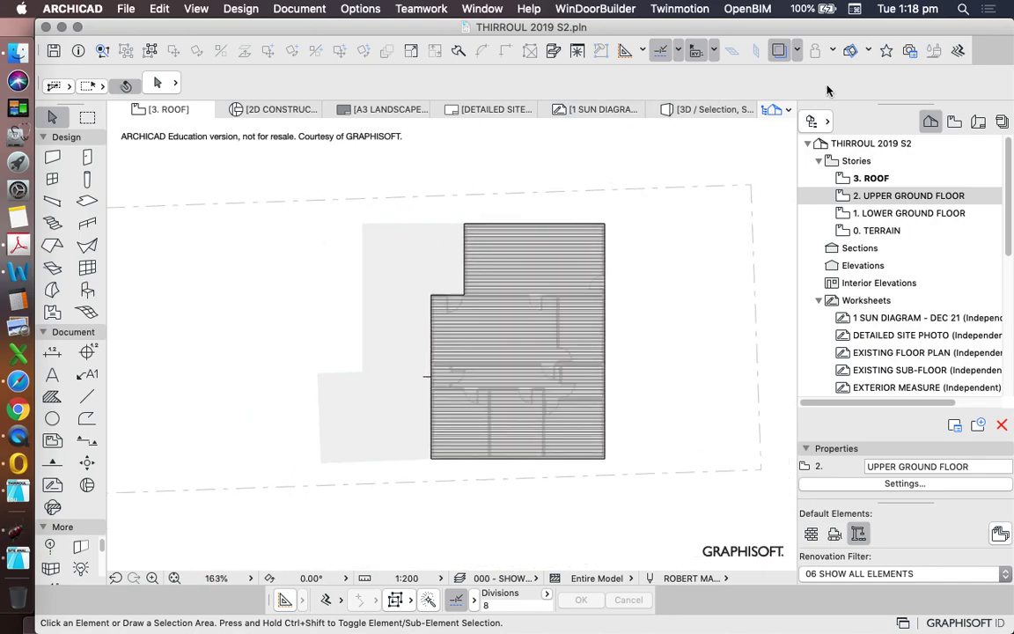
{"action": "left_click", "coordinate": [778, 51]}
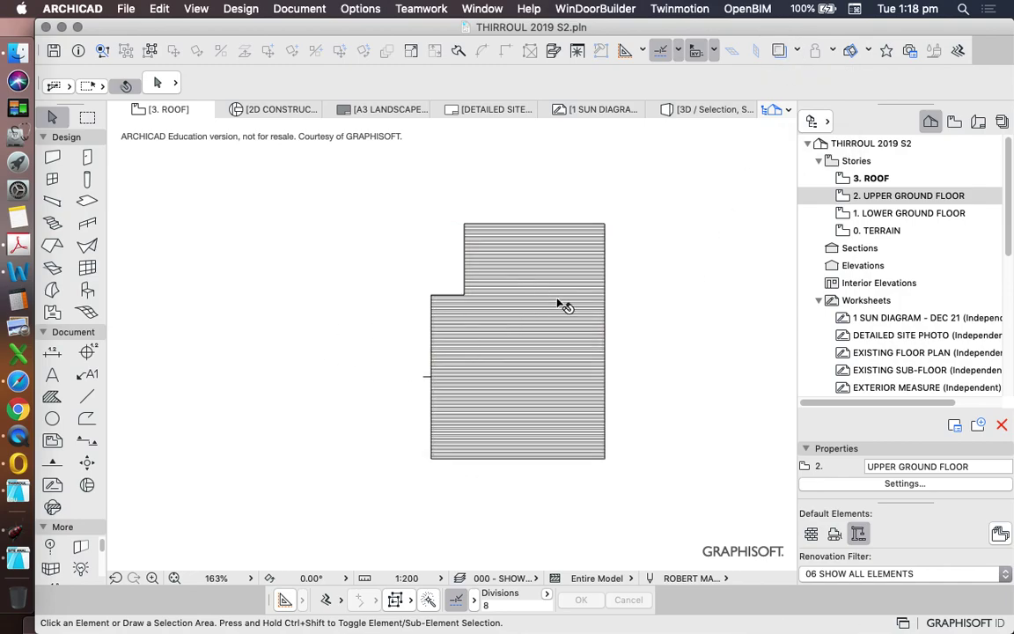
- Start the Polyline tool with pen 5 and the Long Dashed line type
{"action": "left_click", "coordinate": [86, 419]}
{"action": "left_click", "coordinate": [751, 84]}
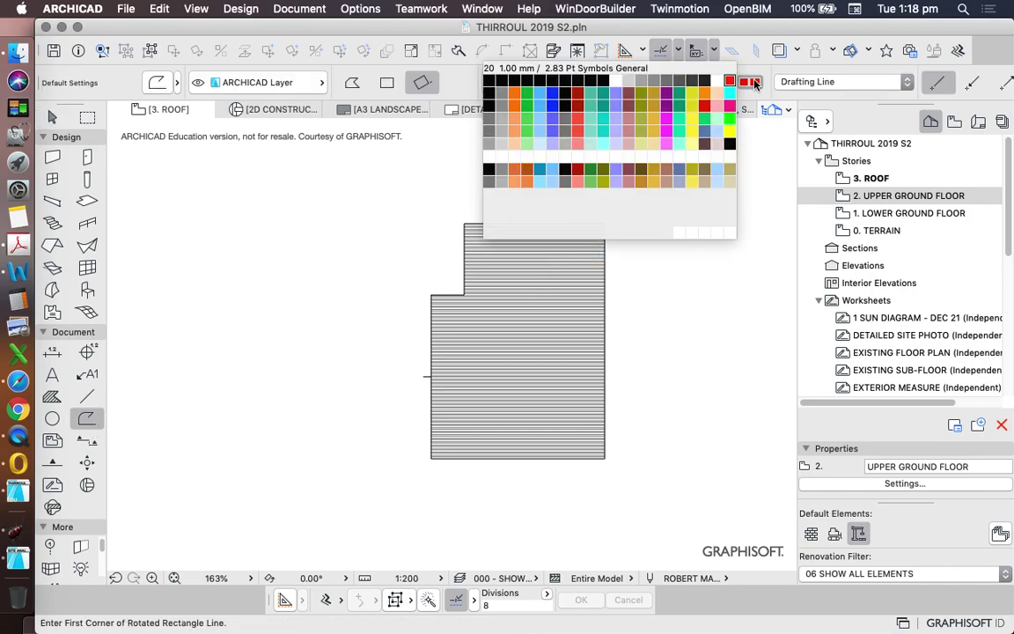
{"action": "left_click", "coordinate": [541, 85]}
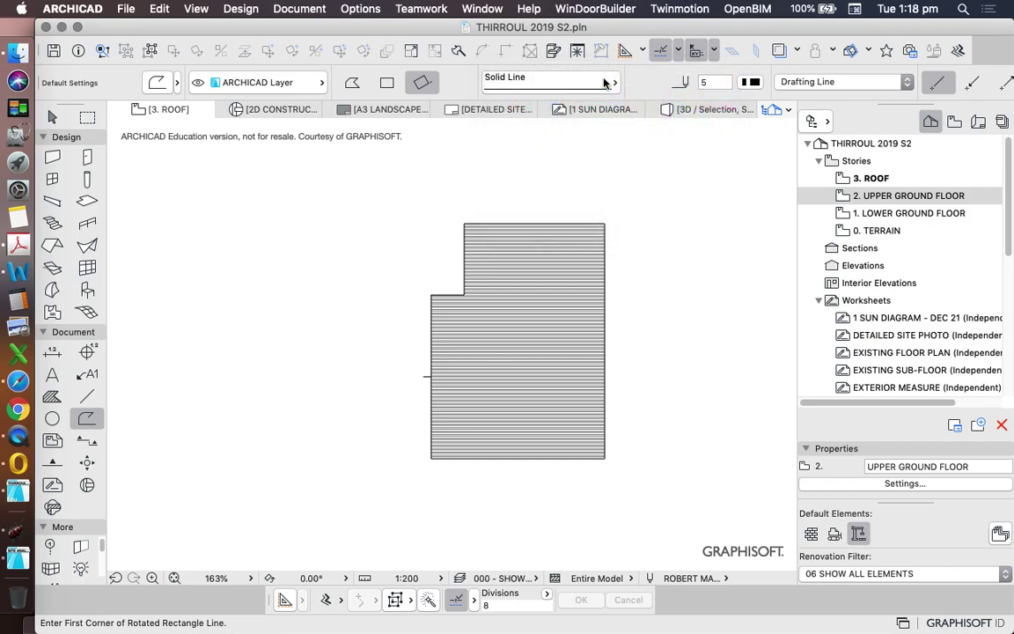
{"action": "left_click", "coordinate": [553, 79]}
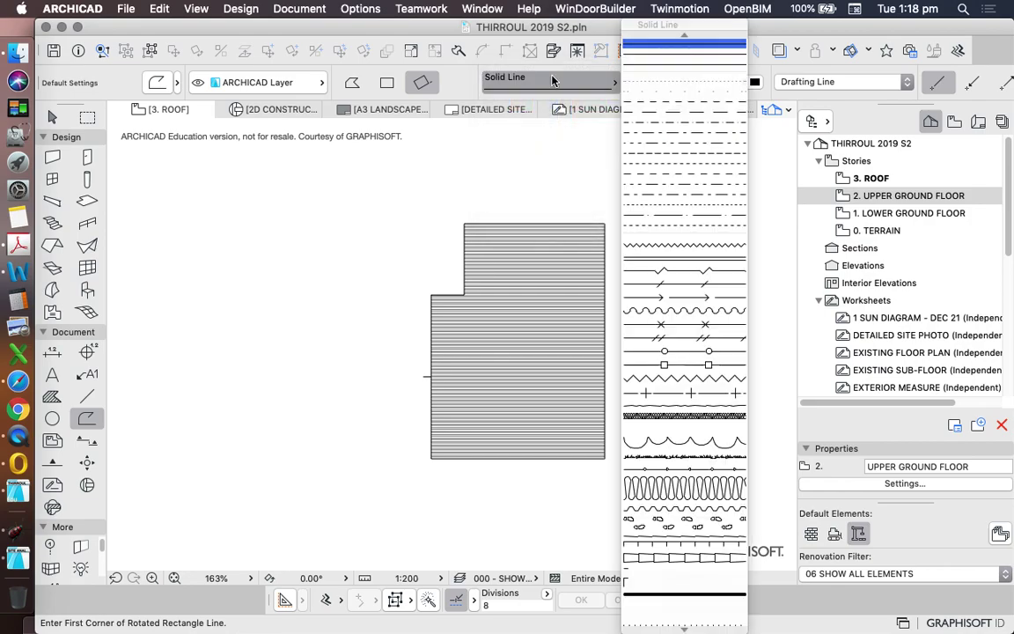
{"action": "left_click", "coordinate": [672, 113]}
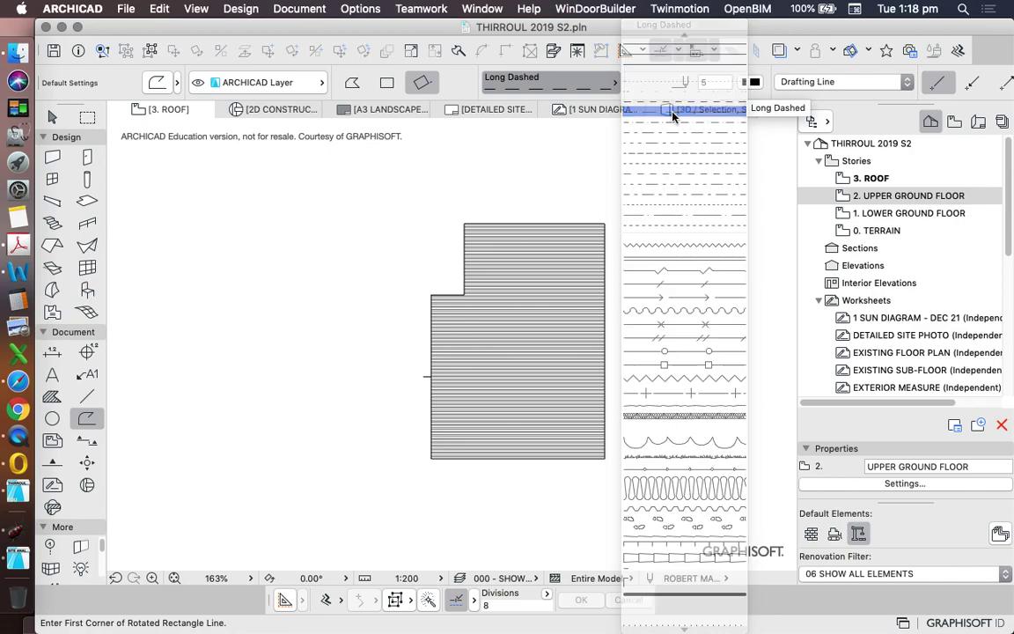
- Put new polylines on the ROOF - GENERAL.DES layer
{"action": "left_click", "coordinate": [256, 82]}
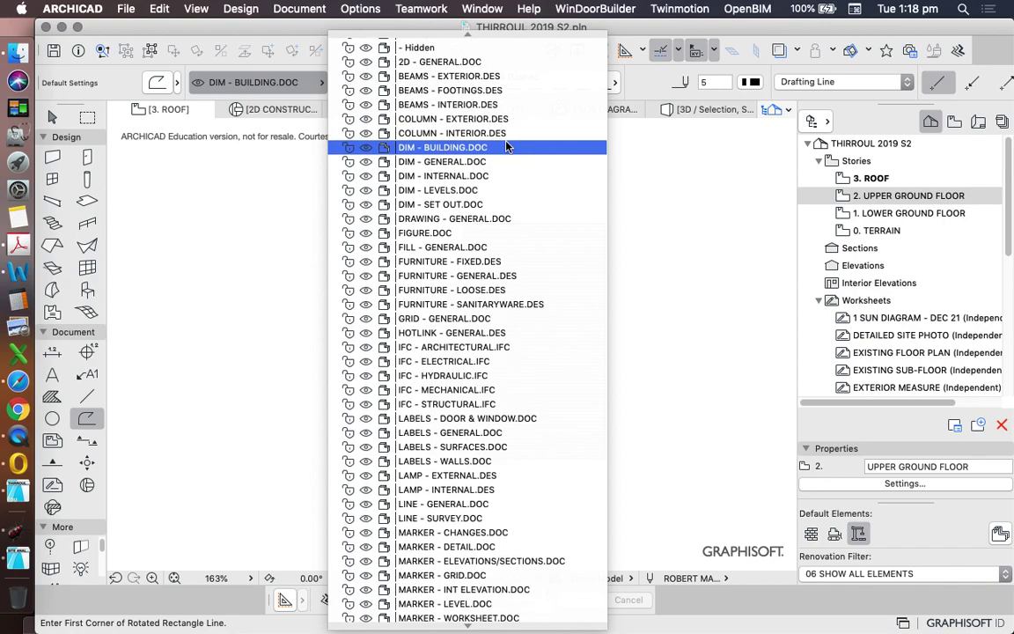
{"action": "scroll", "coordinate": [509, 149], "scroll_direction": "down", "scroll_amount": 8}
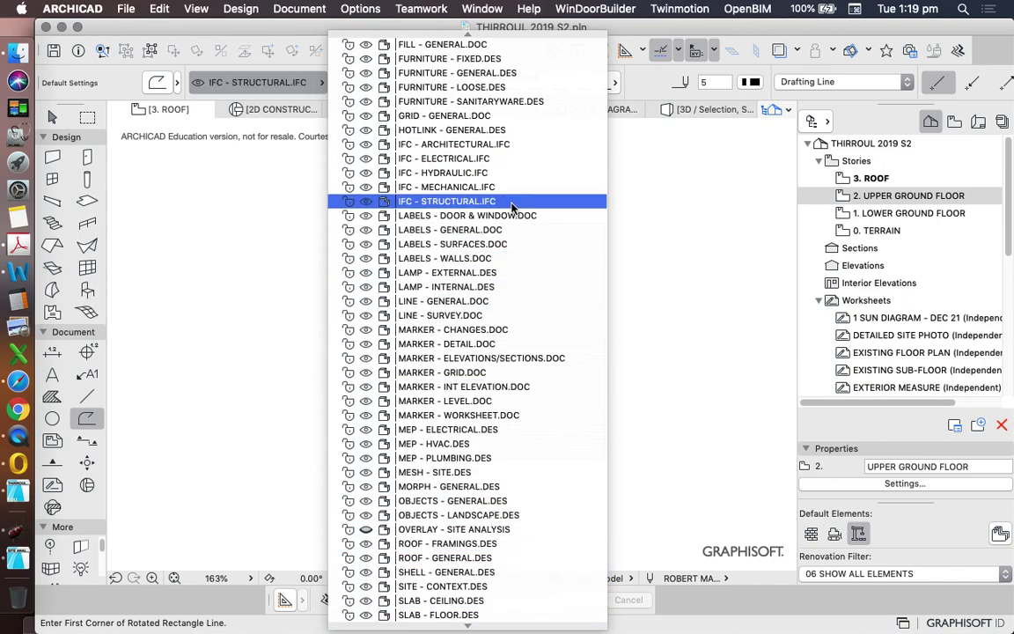
{"action": "scroll", "coordinate": [513, 204], "scroll_direction": "down", "scroll_amount": 6}
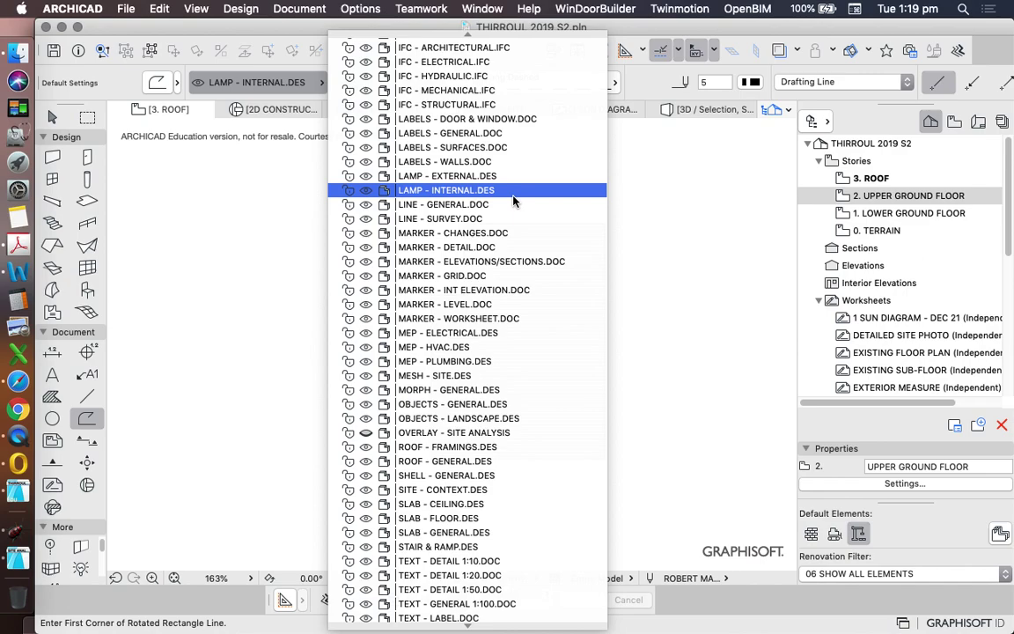
{"action": "scroll", "coordinate": [523, 227], "scroll_direction": "up", "scroll_amount": 11}
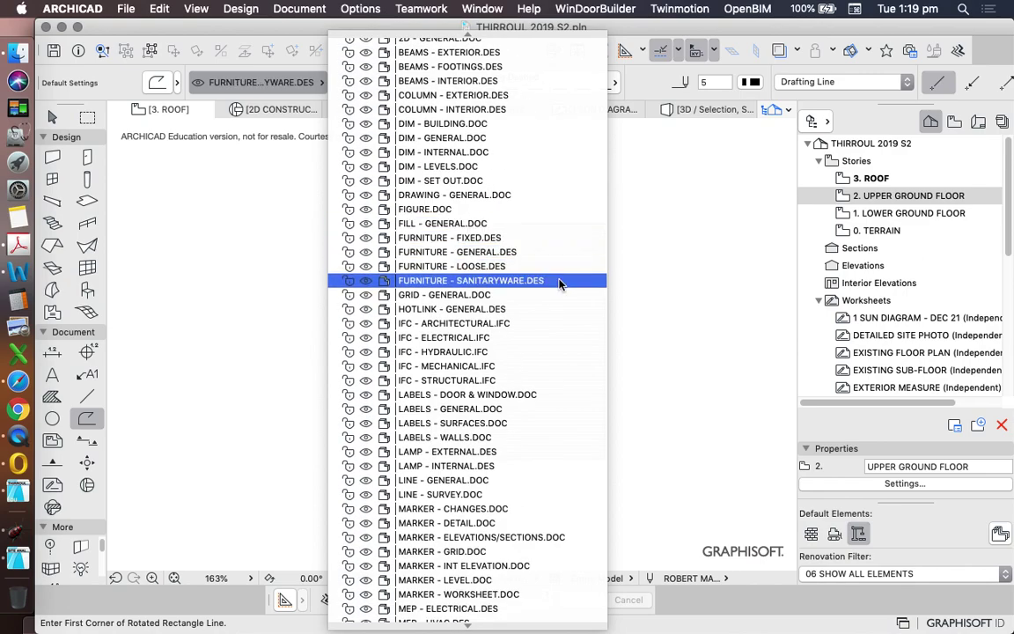
{"action": "scroll", "coordinate": [559, 282], "scroll_direction": "up", "scroll_amount": 2}
{"action": "scroll", "coordinate": [516, 233], "scroll_direction": "down", "scroll_amount": 11}
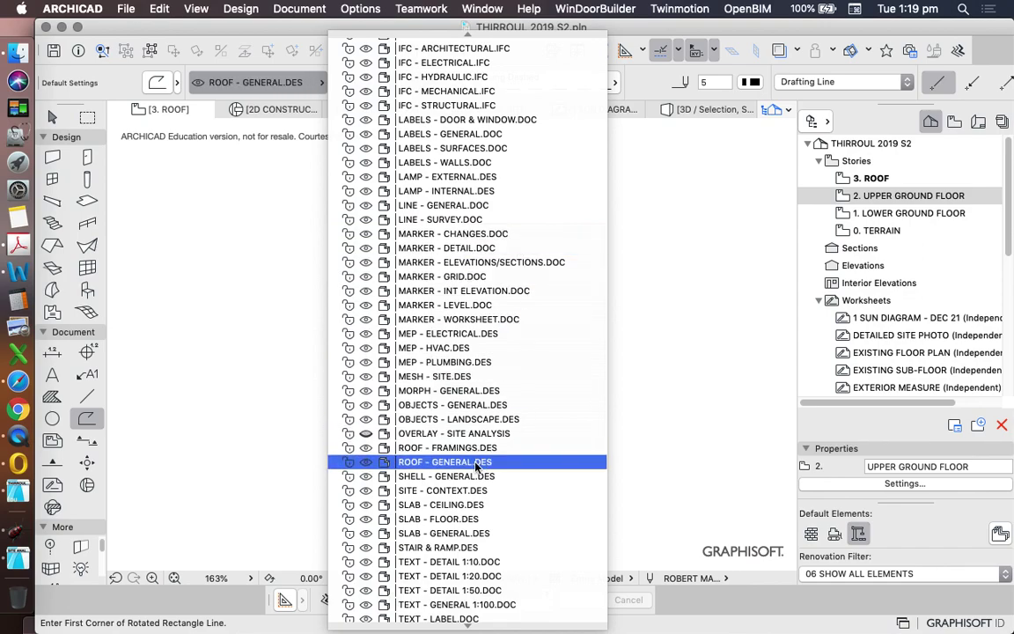
{"action": "left_click", "coordinate": [460, 462]}
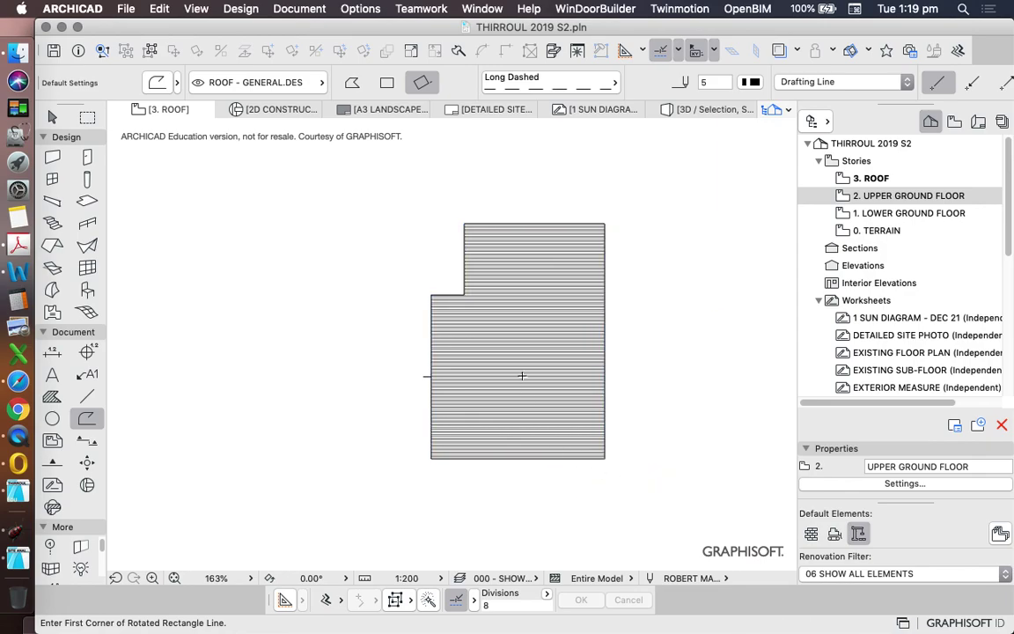
- Display the walls at their true line weights on the ROOF plan
{"action": "key", "text": "Escape"}
{"action": "right_click", "coordinate": [579, 169]}
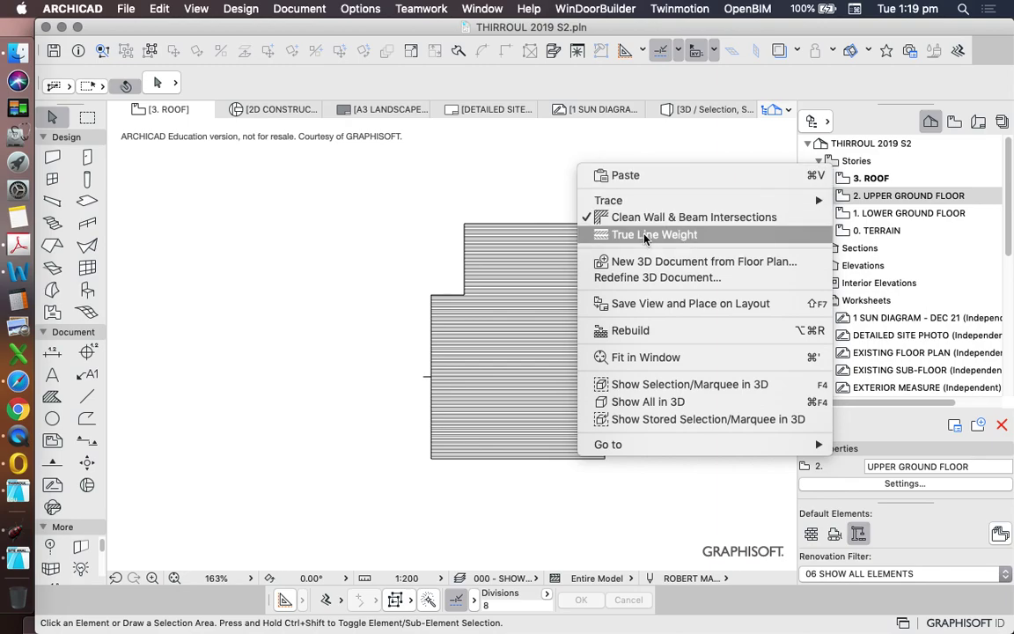
{"action": "left_click", "coordinate": [647, 234]}
- Show the traced upper ground floor behind the hatched roof again
{"action": "scroll", "coordinate": [572, 207], "scroll_direction": "up", "scroll_amount": 5}
{"action": "scroll", "coordinate": [581, 203], "scroll_direction": "down", "scroll_amount": 5}
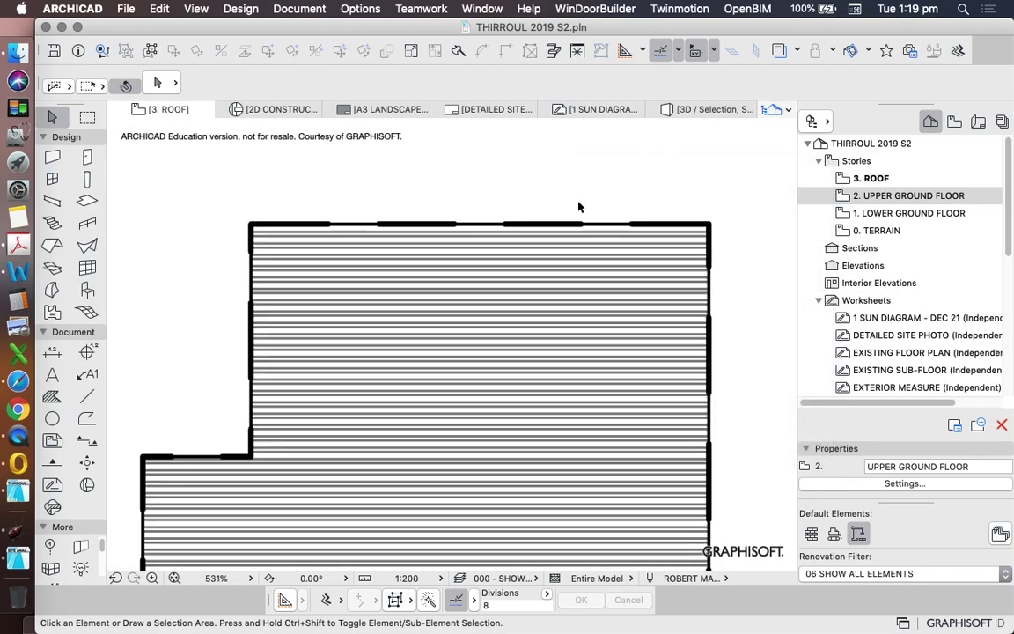
{"action": "scroll", "coordinate": [519, 181], "scroll_direction": "up", "scroll_amount": 1}
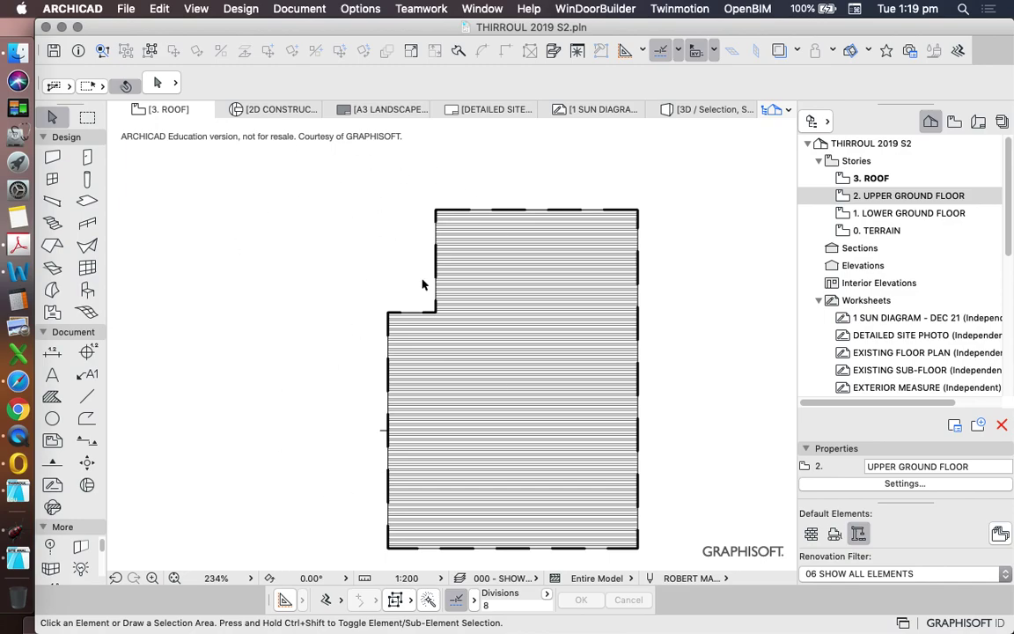
{"action": "scroll", "coordinate": [449, 310], "scroll_direction": "down", "scroll_amount": 1}
{"action": "scroll", "coordinate": [449, 310], "scroll_direction": "up", "scroll_amount": 1}
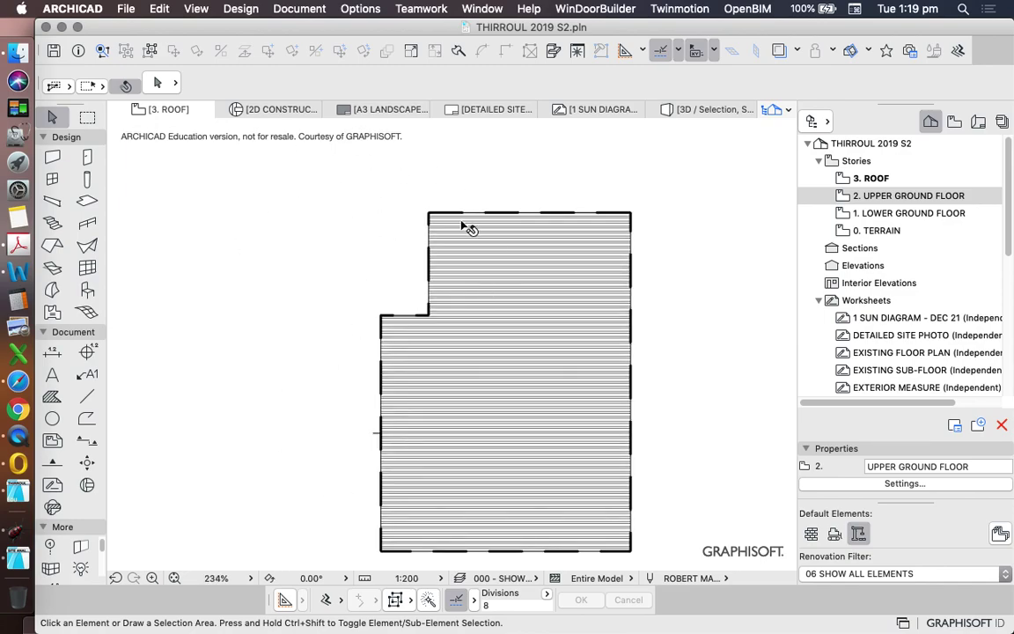
{"action": "scroll", "coordinate": [507, 201], "scroll_direction": "down", "scroll_amount": 3}
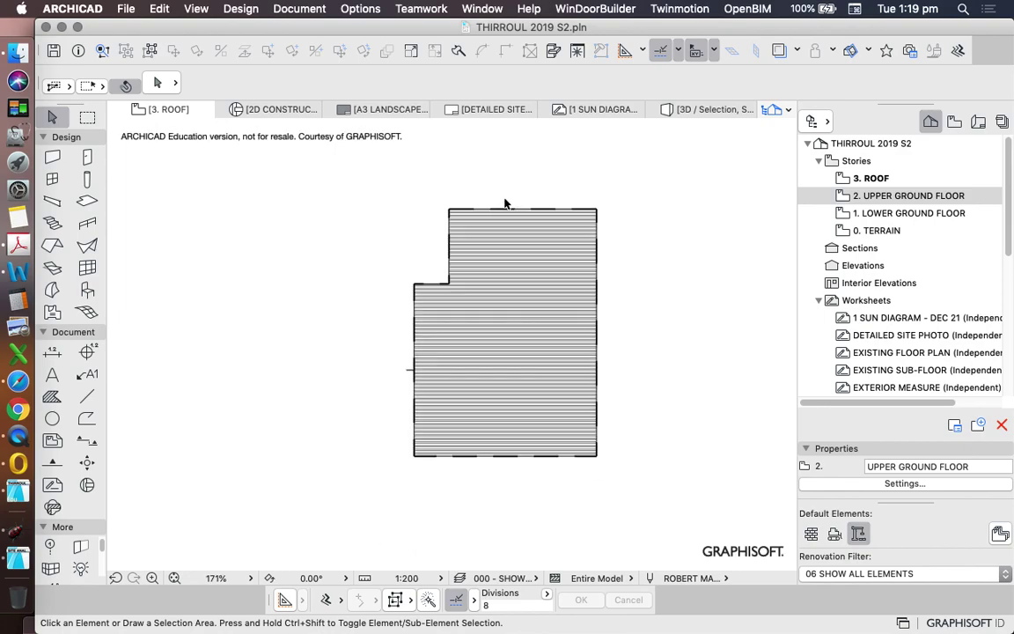
{"action": "scroll", "coordinate": [445, 234], "scroll_direction": "up", "scroll_amount": 5}
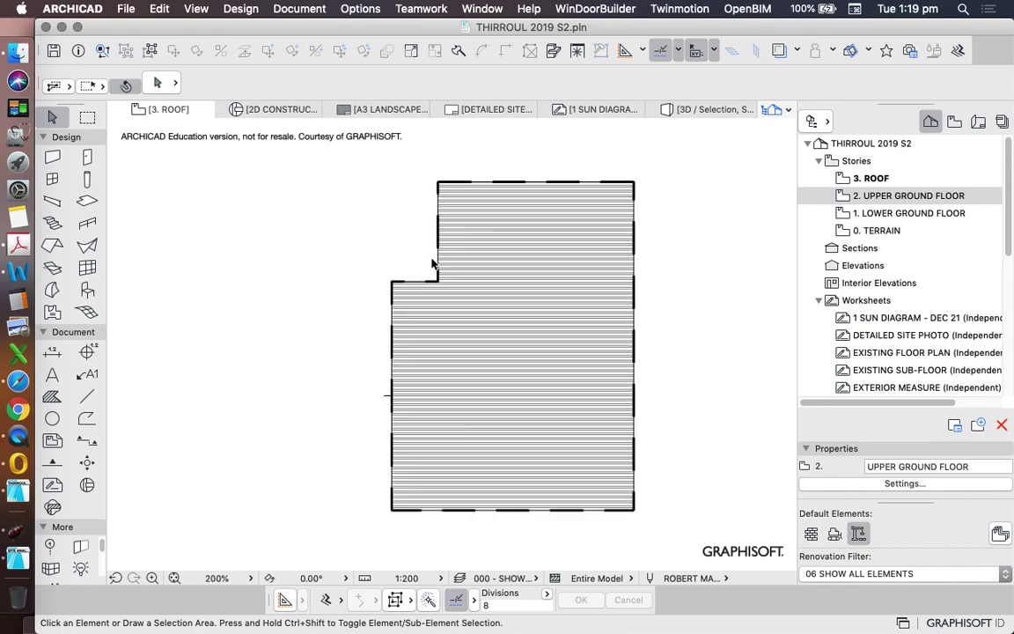
{"action": "scroll", "coordinate": [532, 230], "scroll_direction": "down", "scroll_amount": 6}
{"action": "scroll", "coordinate": [606, 251], "scroll_direction": "up", "scroll_amount": 4}
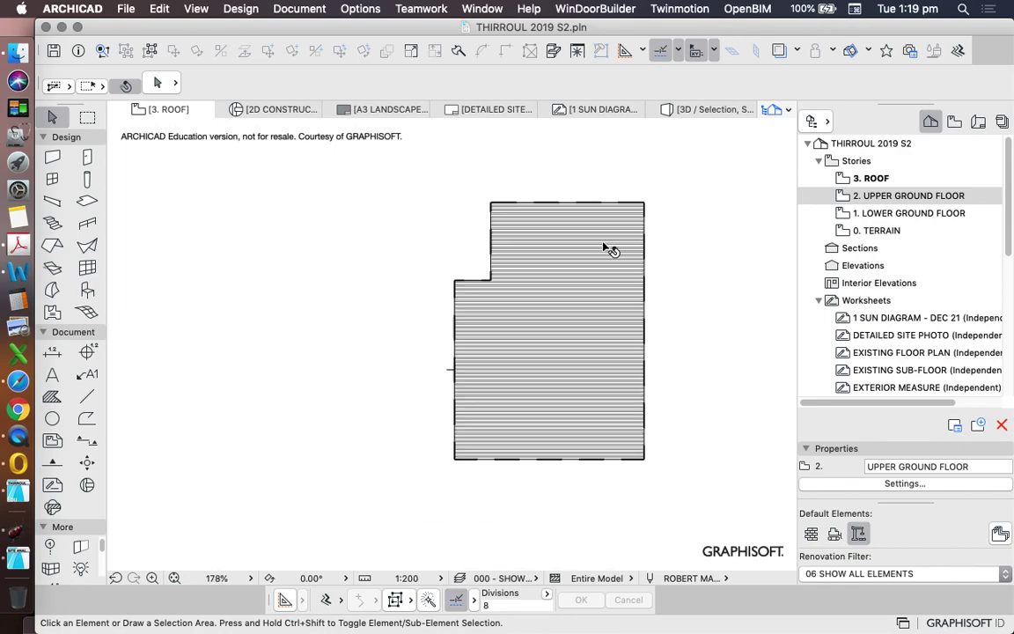
{"action": "scroll", "coordinate": [654, 247], "scroll_direction": "down", "scroll_amount": 3}
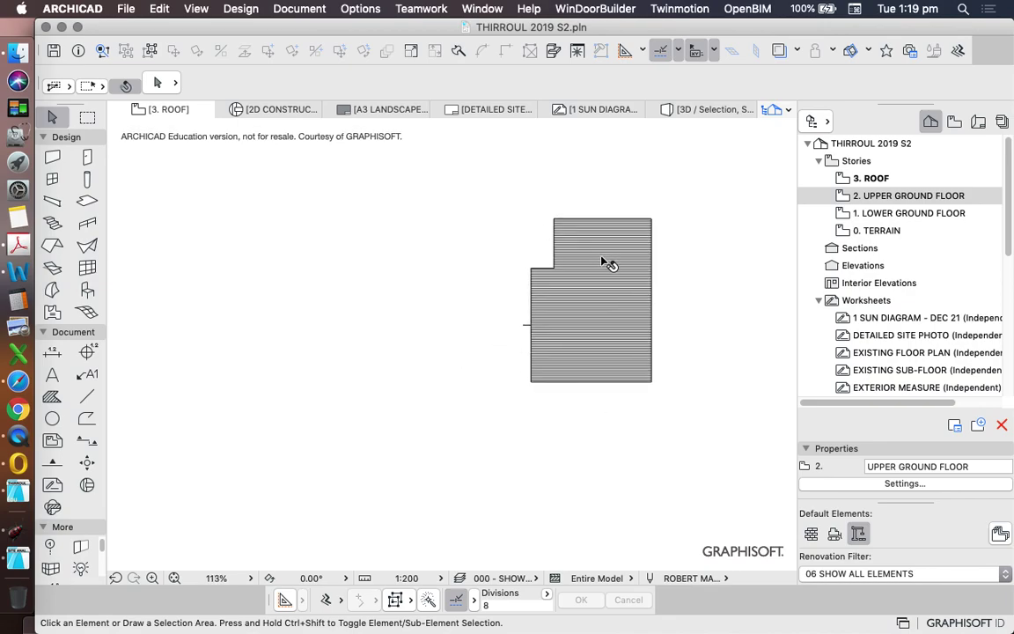
{"action": "scroll", "coordinate": [609, 263], "scroll_direction": "up", "scroll_amount": 3}
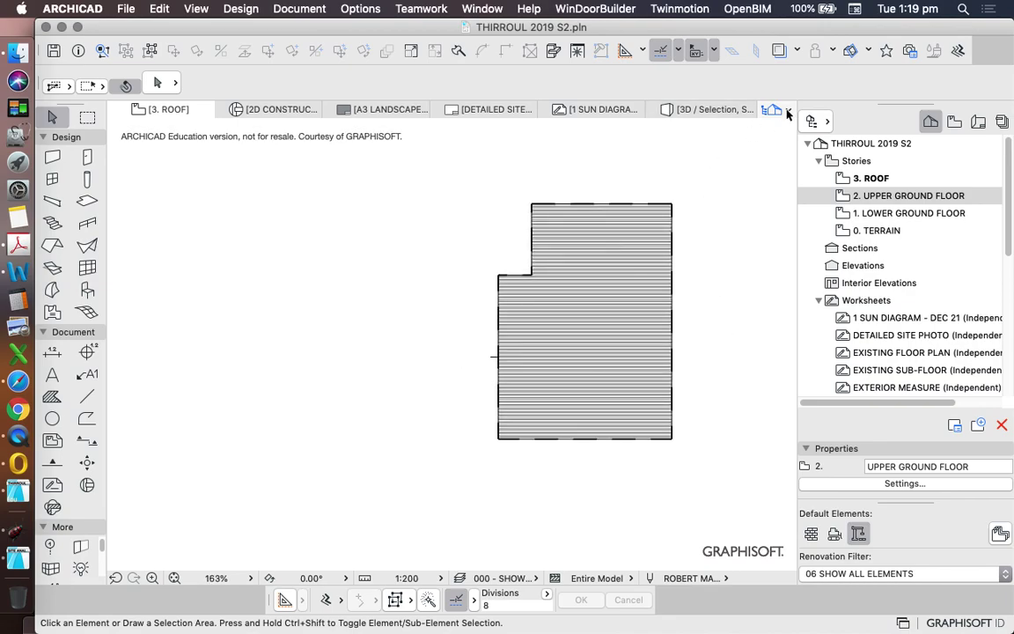
{"action": "left_click", "coordinate": [780, 51]}
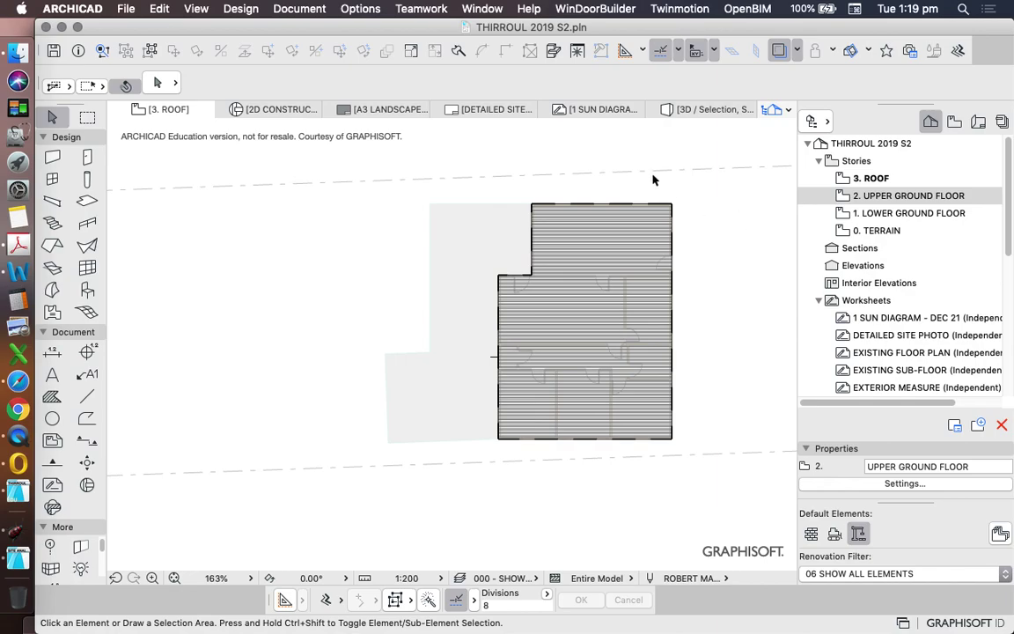
- Offset the roof's right edge outward by 300 as an eave overhang
{"action": "left_click", "coordinate": [611, 231]}
{"action": "scroll", "coordinate": [736, 313], "scroll_direction": "up", "scroll_amount": 5}
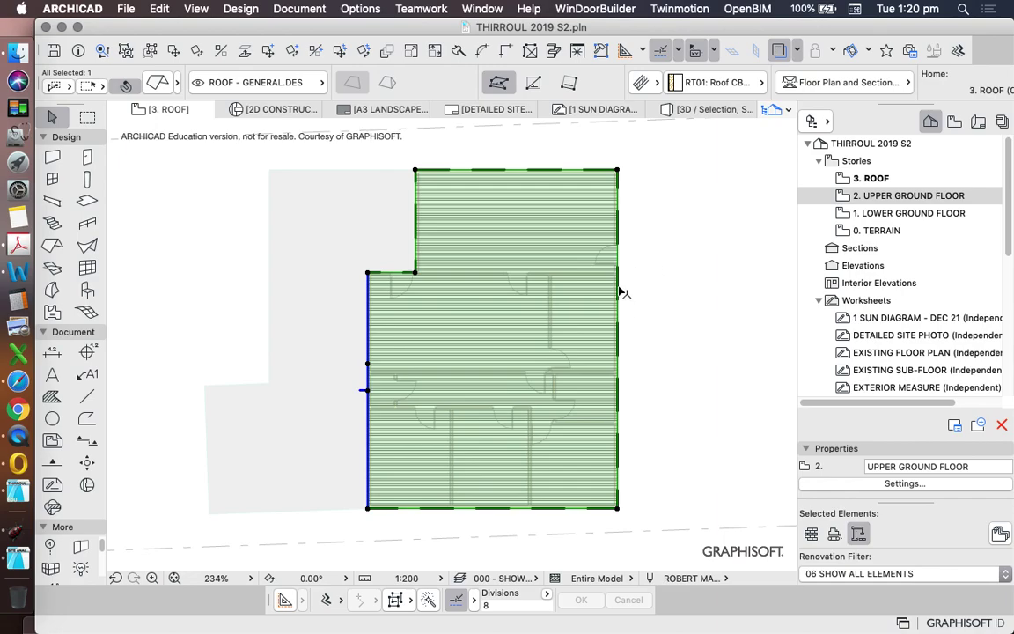
{"action": "left_click", "coordinate": [618, 277]}
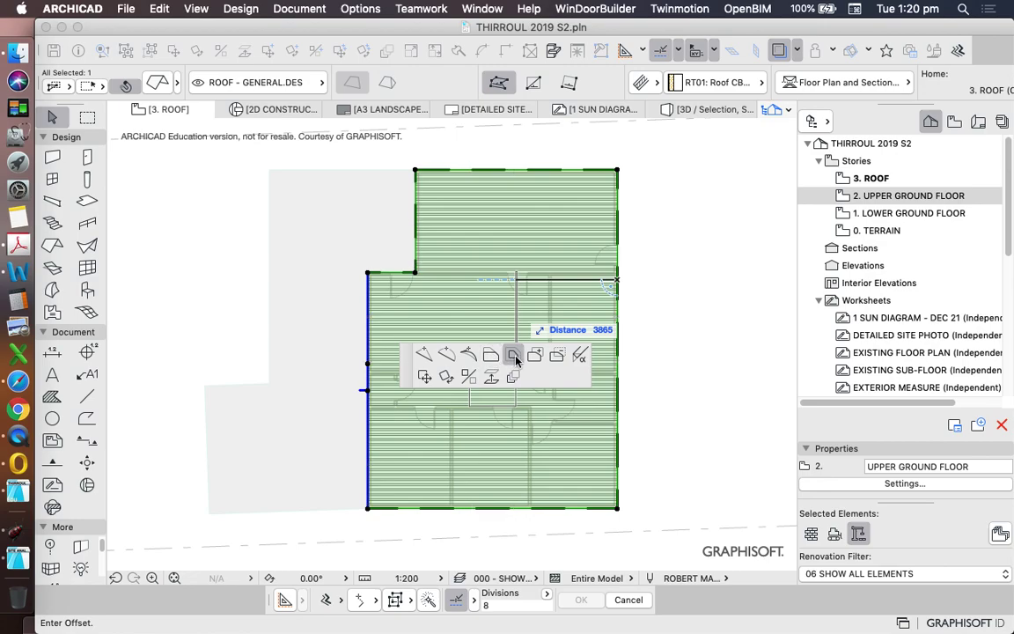
{"action": "left_click", "coordinate": [515, 359]}
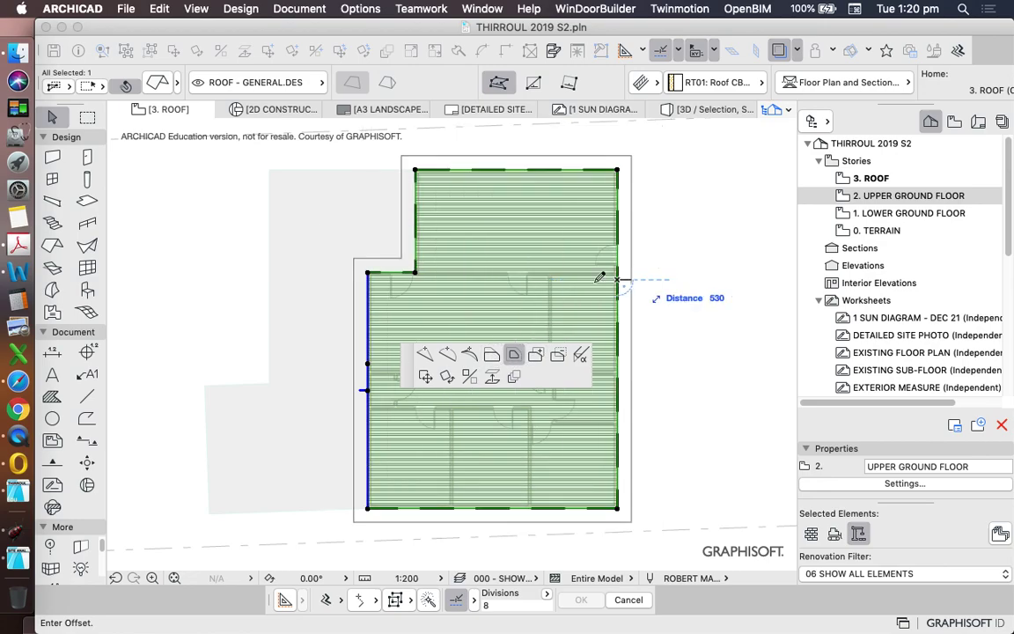
{"action": "scroll", "coordinate": [582, 269], "scroll_direction": "down", "scroll_amount": 5}
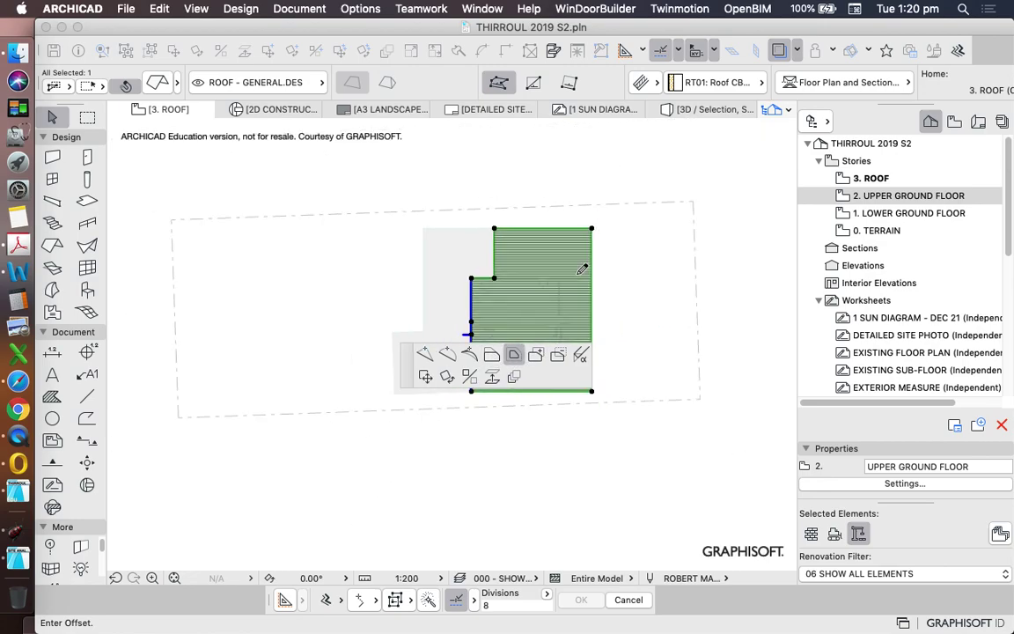
{"action": "left_click", "coordinate": [491, 354]}
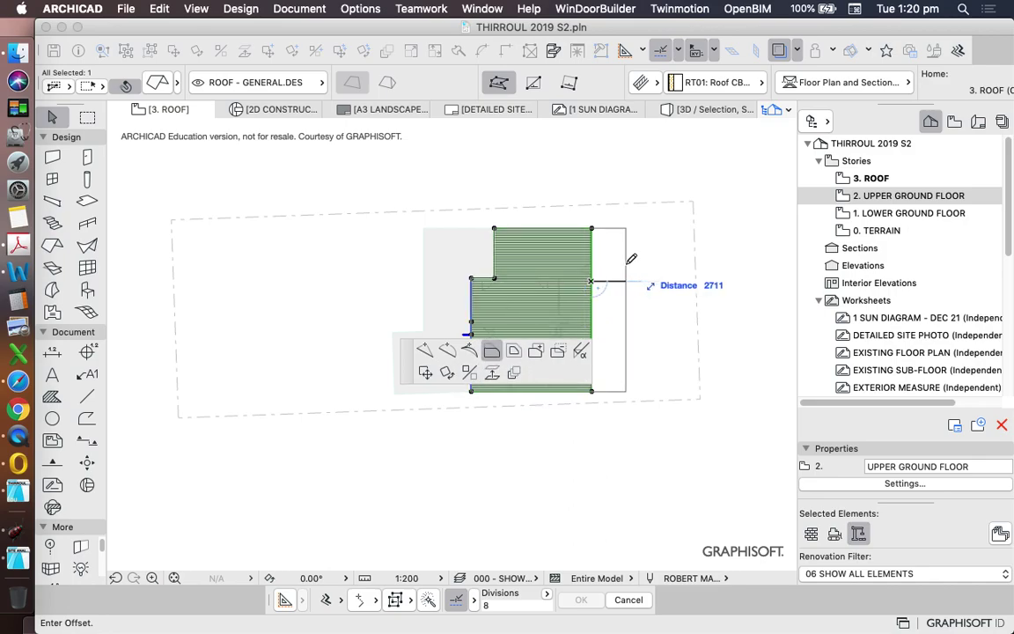
{"action": "type", "text": "300"}
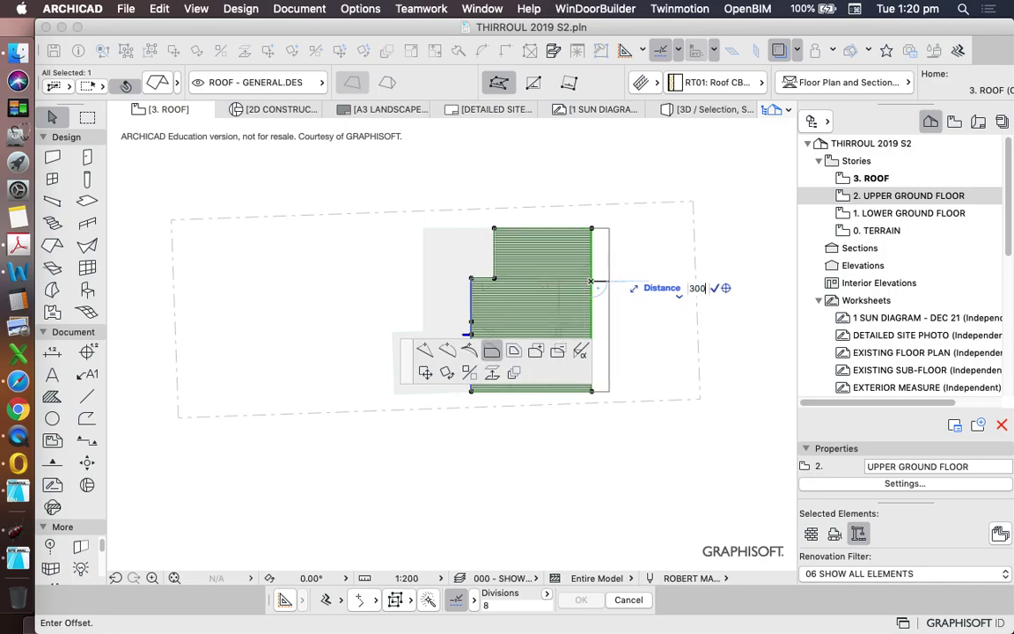
{"action": "key", "text": "Return"}
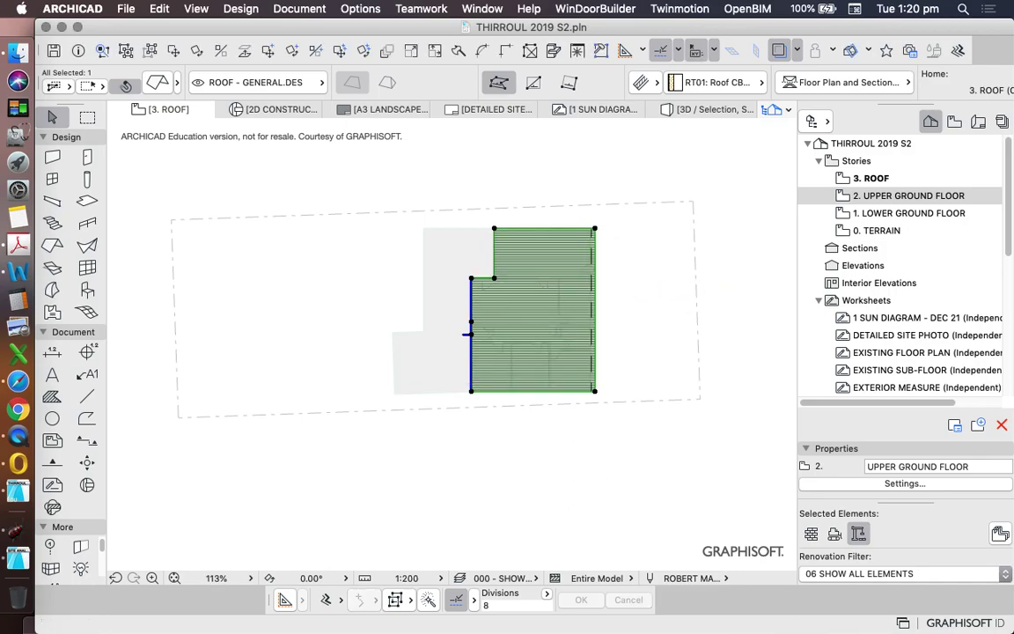
- Offset the roof's left edge outward by 1500
{"action": "scroll", "coordinate": [507, 278], "scroll_direction": "up", "scroll_amount": 5}
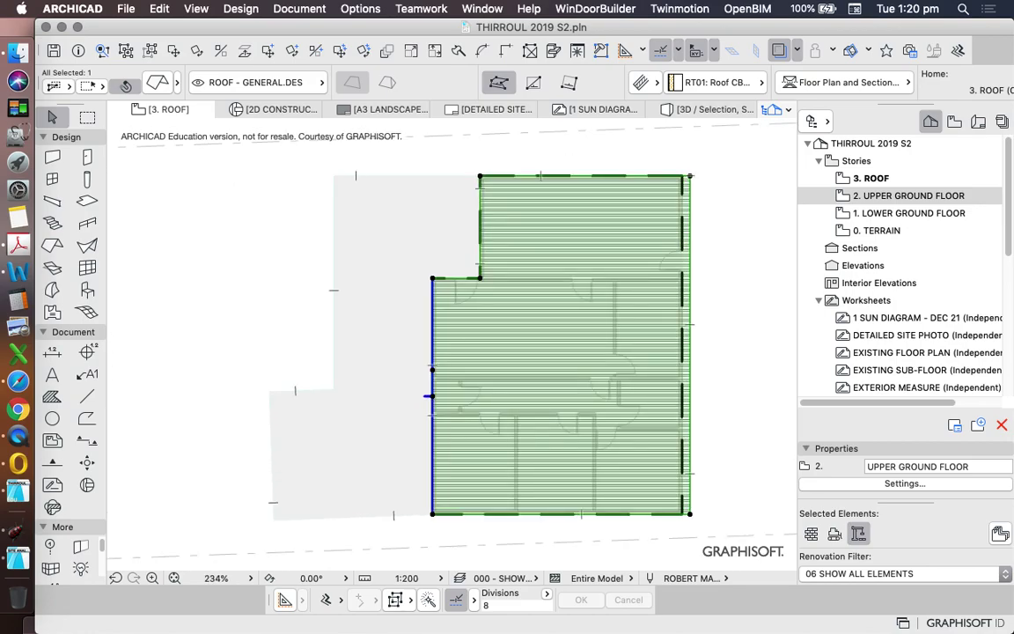
{"action": "left_click", "coordinate": [432, 396]}
{"action": "left_click", "coordinate": [432, 396]}
{"action": "left_click", "coordinate": [432, 396]}
{"action": "type", "text": "1500"}
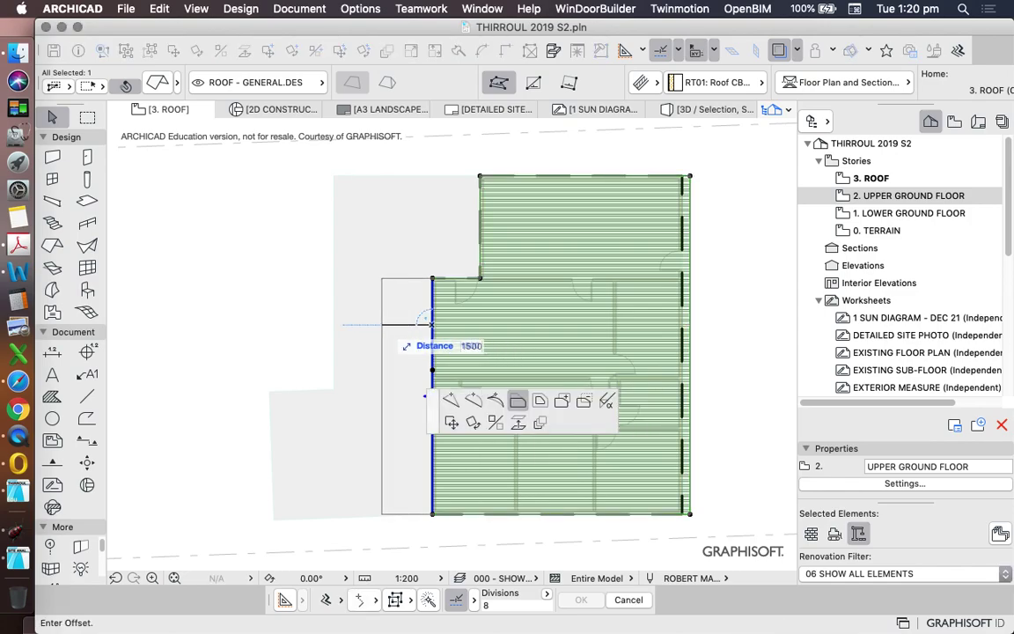
{"action": "key", "text": "Return"}
{"action": "scroll", "coordinate": [484, 370], "scroll_direction": "down", "scroll_amount": 5}
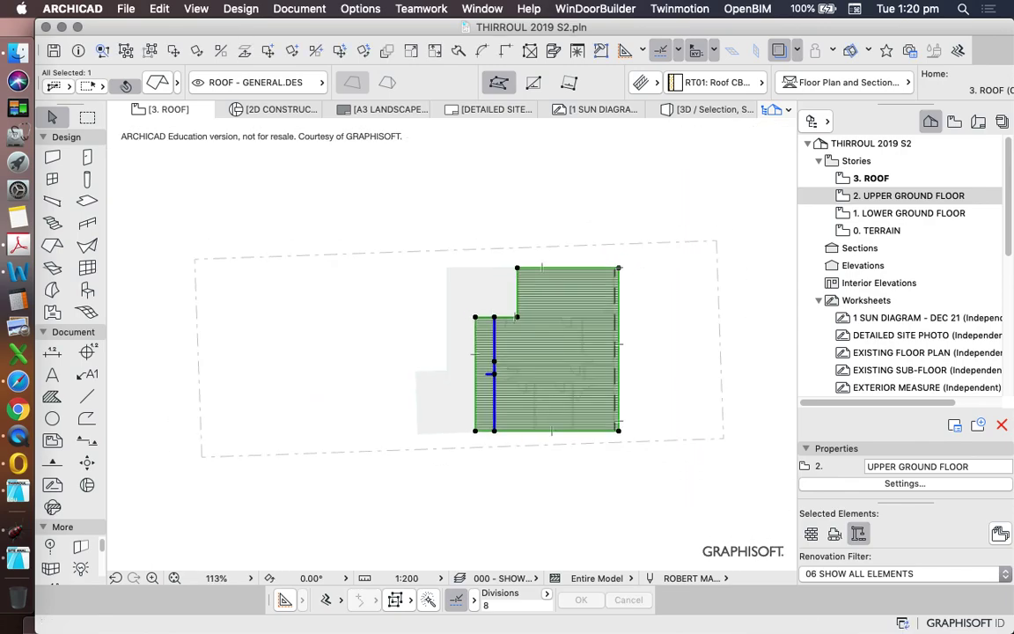
{"action": "scroll", "coordinate": [484, 370], "scroll_direction": "up", "scroll_amount": 8}
{"action": "scroll", "coordinate": [484, 370], "scroll_direction": "down", "scroll_amount": 1}
{"action": "scroll", "coordinate": [494, 261], "scroll_direction": "down", "scroll_amount": 4}
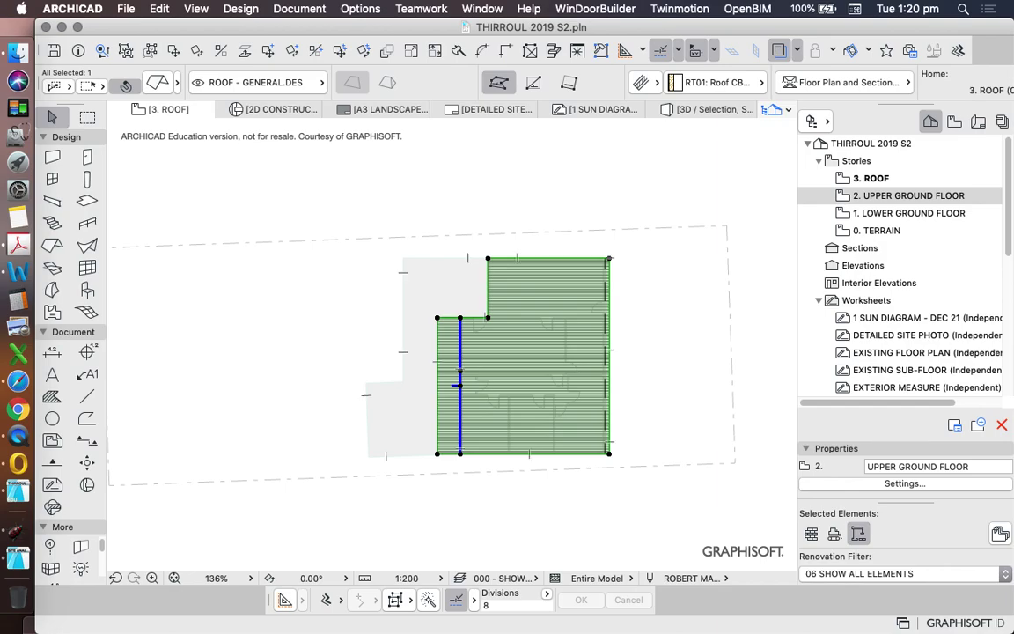
{"action": "scroll", "coordinate": [721, 269], "scroll_direction": "down", "scroll_amount": 3}
{"action": "left_click", "coordinate": [924, 318]}
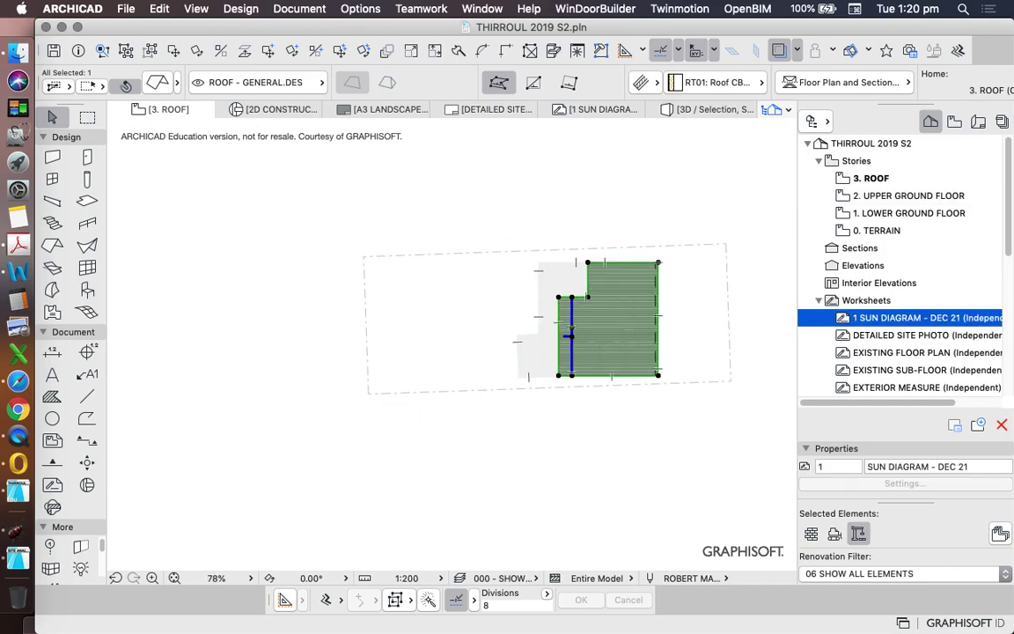
{"action": "left_click", "coordinate": [925, 335]}
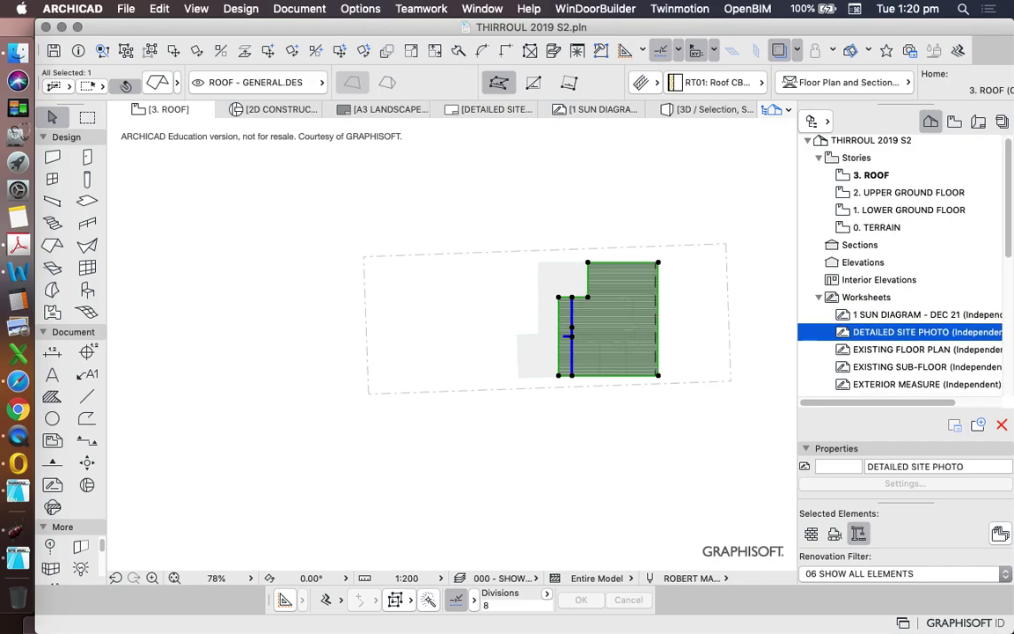
{"action": "scroll", "coordinate": [555, 281], "scroll_direction": "up", "scroll_amount": 10}
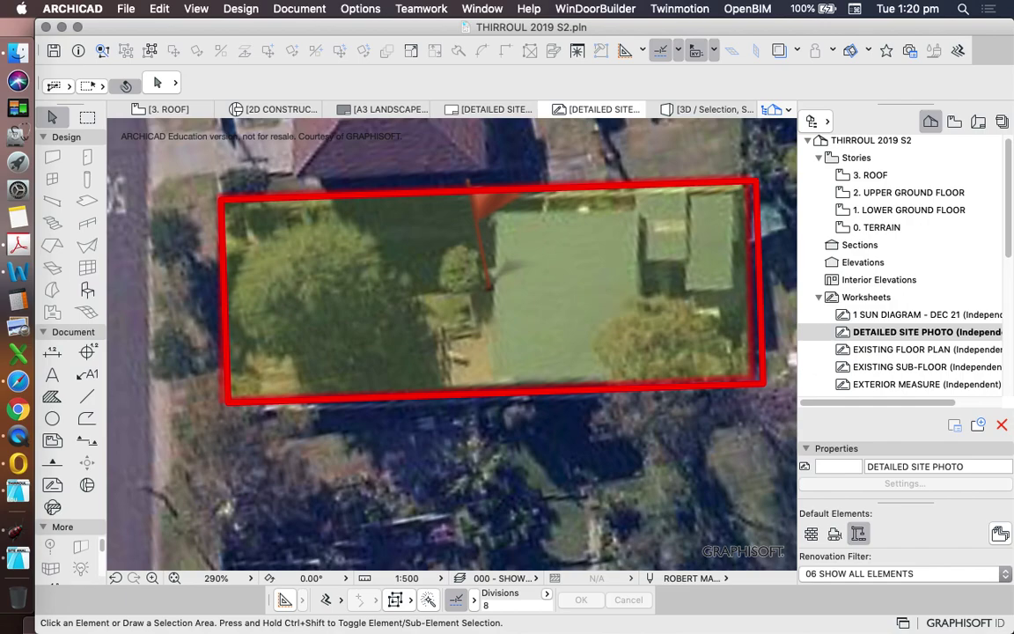
{"action": "left_click", "coordinate": [869, 175]}
{"action": "scroll", "coordinate": [602, 277], "scroll_direction": "up", "scroll_amount": 5}
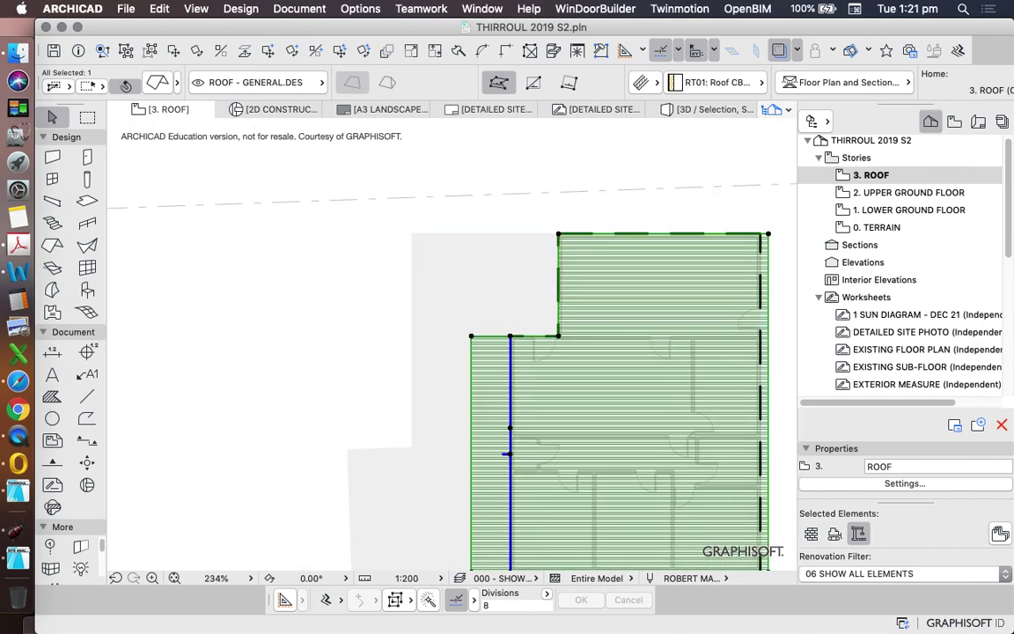
- Offset the roof's stepped-in edge 3900 up to align with the top edge
{"action": "left_click", "coordinate": [490, 335]}
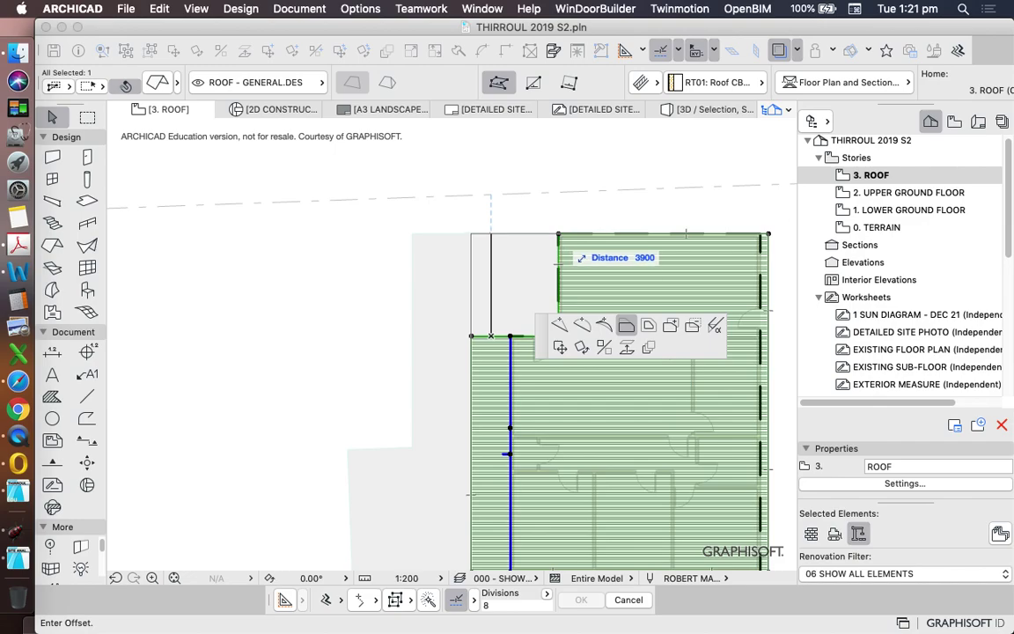
{"action": "left_click", "coordinate": [557, 235]}
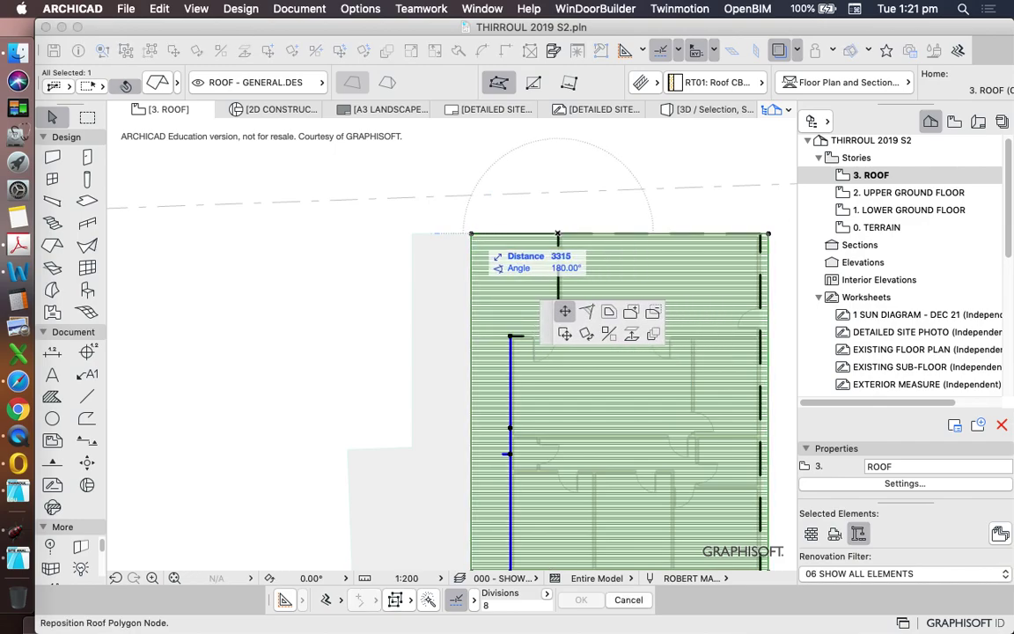
{"action": "scroll", "coordinate": [532, 189], "scroll_direction": "down", "scroll_amount": 5}
- Deselect and reselect the roof to check its new rectangular outline
{"action": "key", "text": "Escape"}
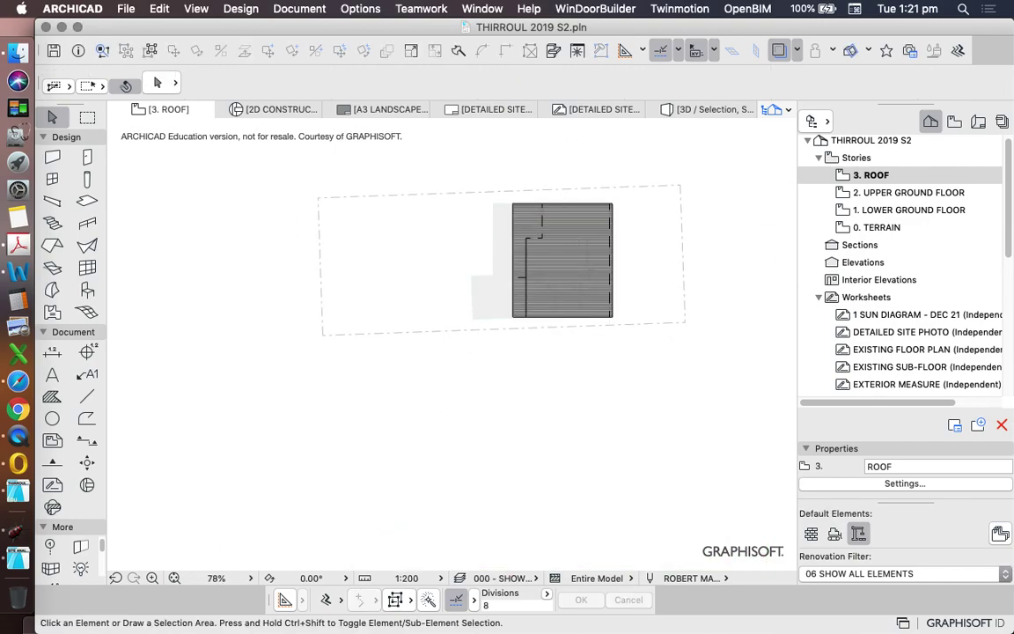
{"action": "scroll", "coordinate": [558, 214], "scroll_direction": "up", "scroll_amount": 6}
{"action": "scroll", "coordinate": [484, 220], "scroll_direction": "up", "scroll_amount": 1}
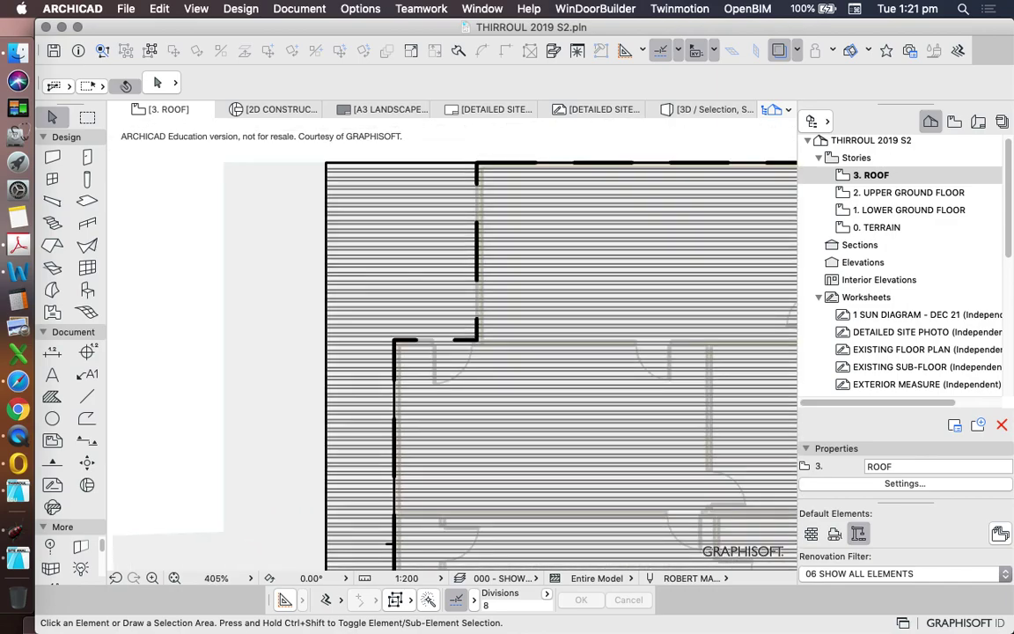
{"action": "scroll", "coordinate": [493, 291], "scroll_direction": "down", "scroll_amount": 4}
{"action": "scroll", "coordinate": [493, 290], "scroll_direction": "up", "scroll_amount": 1}
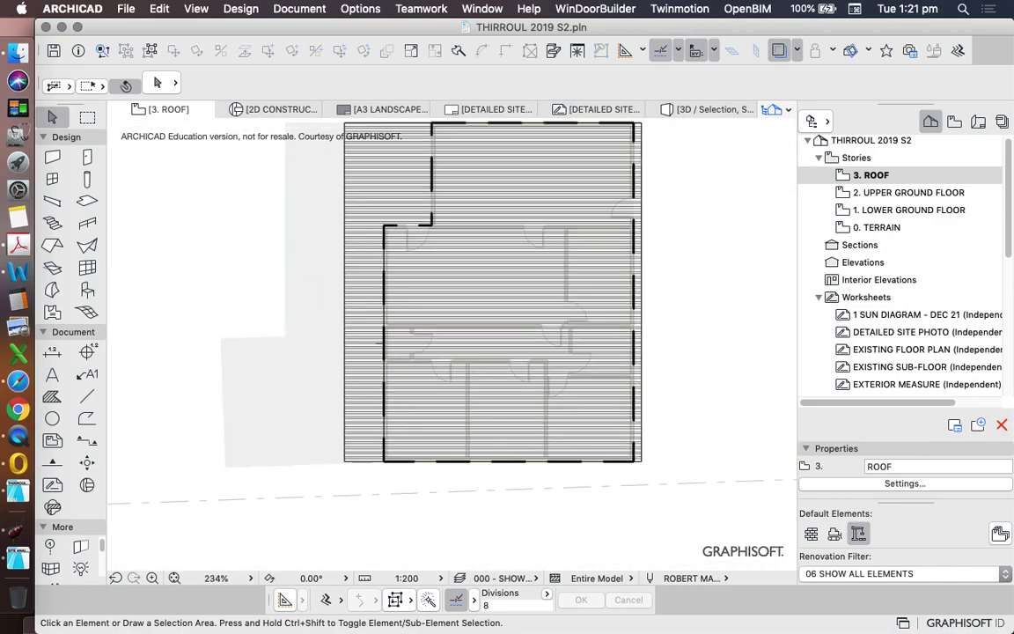
{"action": "scroll", "coordinate": [383, 291], "scroll_direction": "up", "scroll_amount": 2}
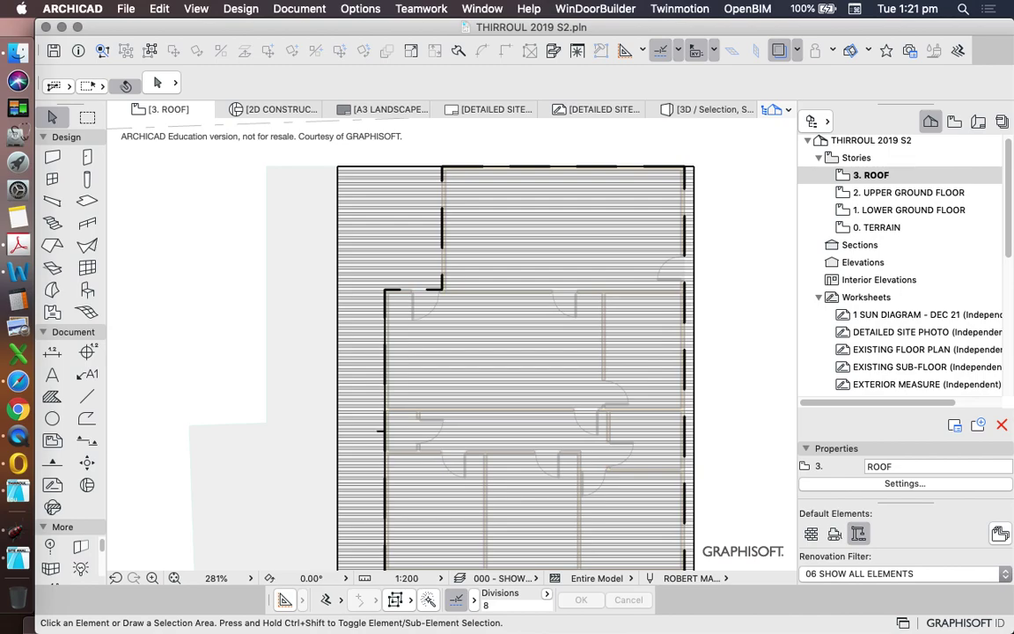
{"action": "scroll", "coordinate": [378, 289], "scroll_direction": "down", "scroll_amount": 5}
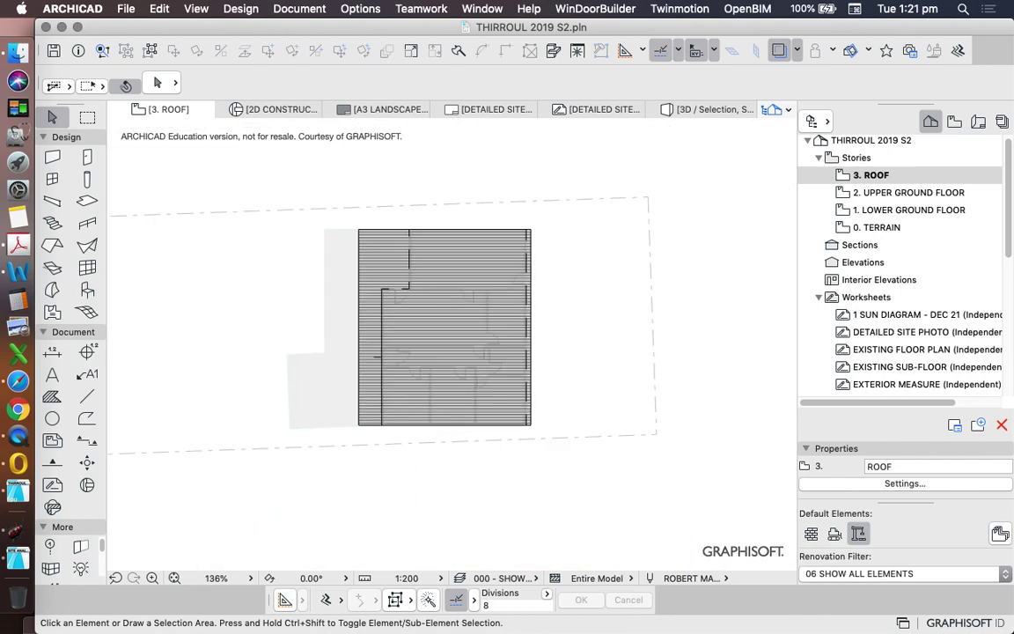
{"action": "scroll", "coordinate": [426, 235], "scroll_direction": "up", "scroll_amount": 5}
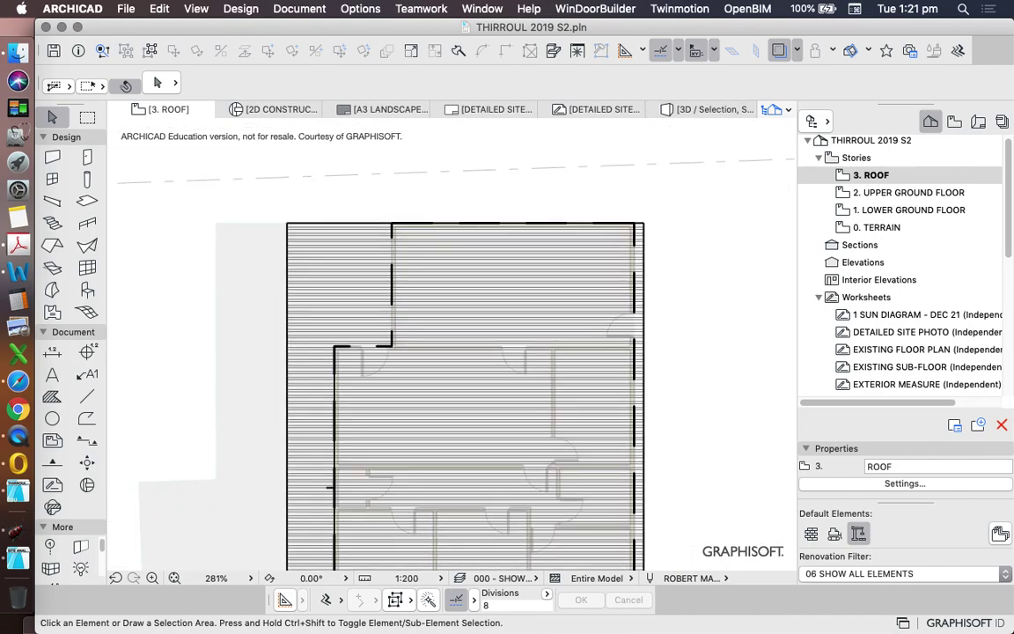
{"action": "left_click", "coordinate": [332, 488]}
{"action": "scroll", "coordinate": [332, 489], "scroll_direction": "down", "scroll_amount": 1}
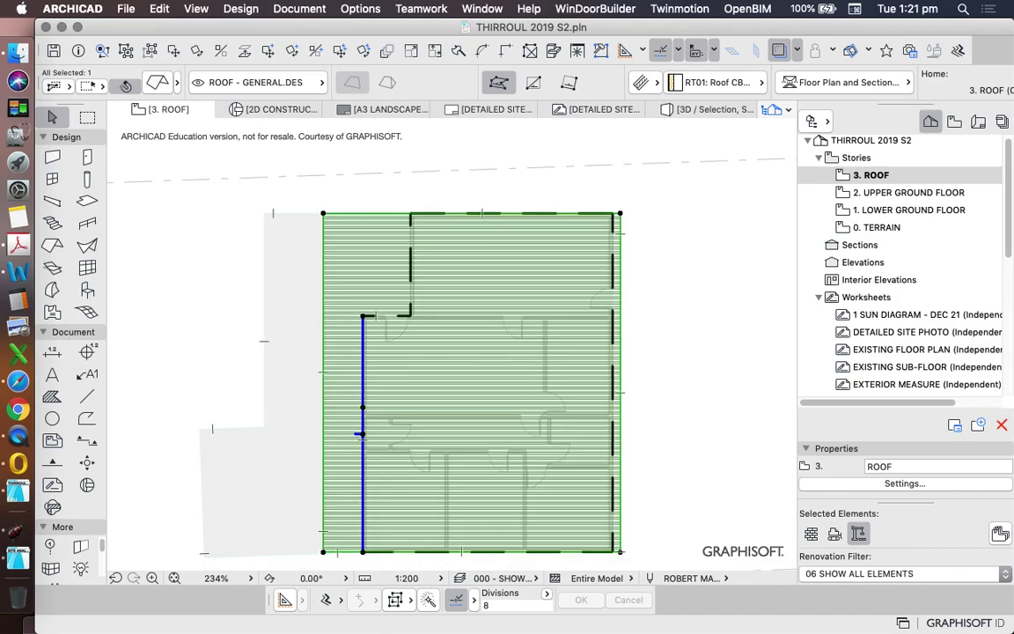
{"action": "scroll", "coordinate": [446, 242], "scroll_direction": "down", "scroll_amount": 4}
{"action": "key", "text": "Escape"}
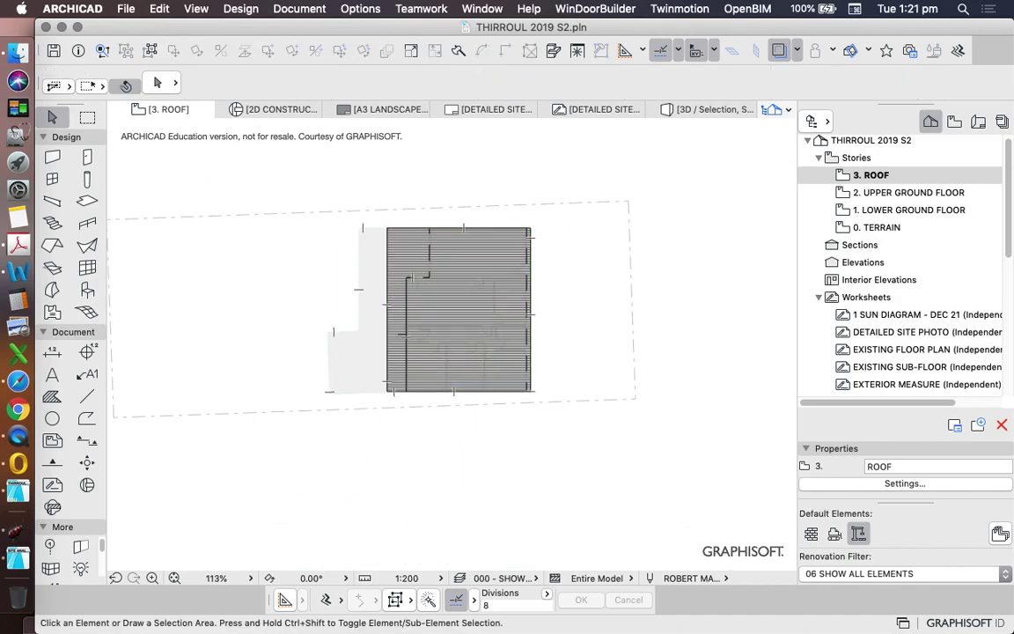
{"action": "scroll", "coordinate": [426, 275], "scroll_direction": "up", "scroll_amount": 1}
{"action": "left_click", "coordinate": [402, 349]}
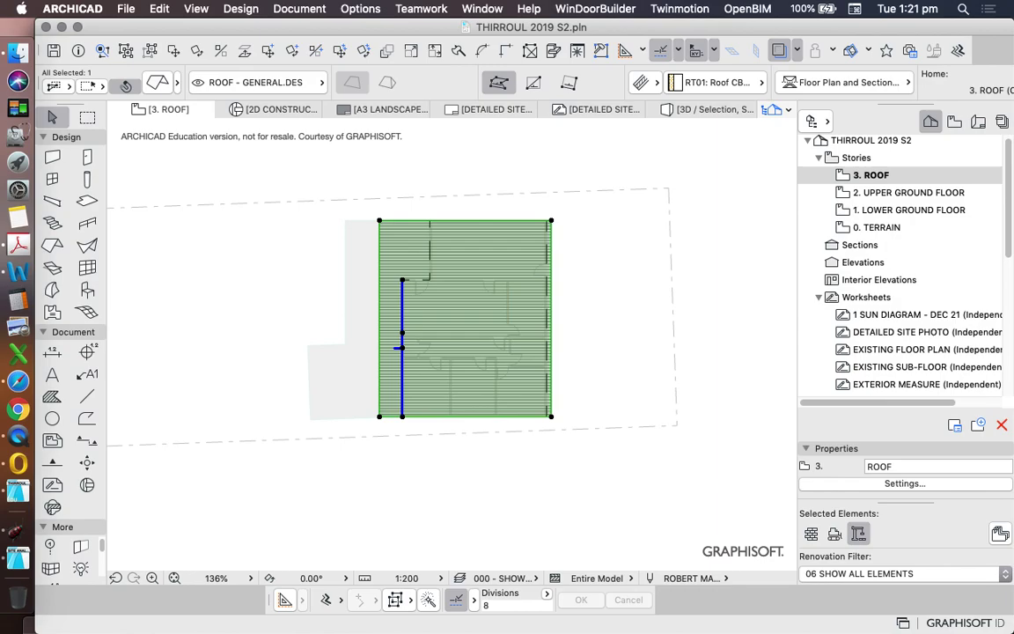
{"action": "scroll", "coordinate": [398, 348], "scroll_direction": "up", "scroll_amount": 6}
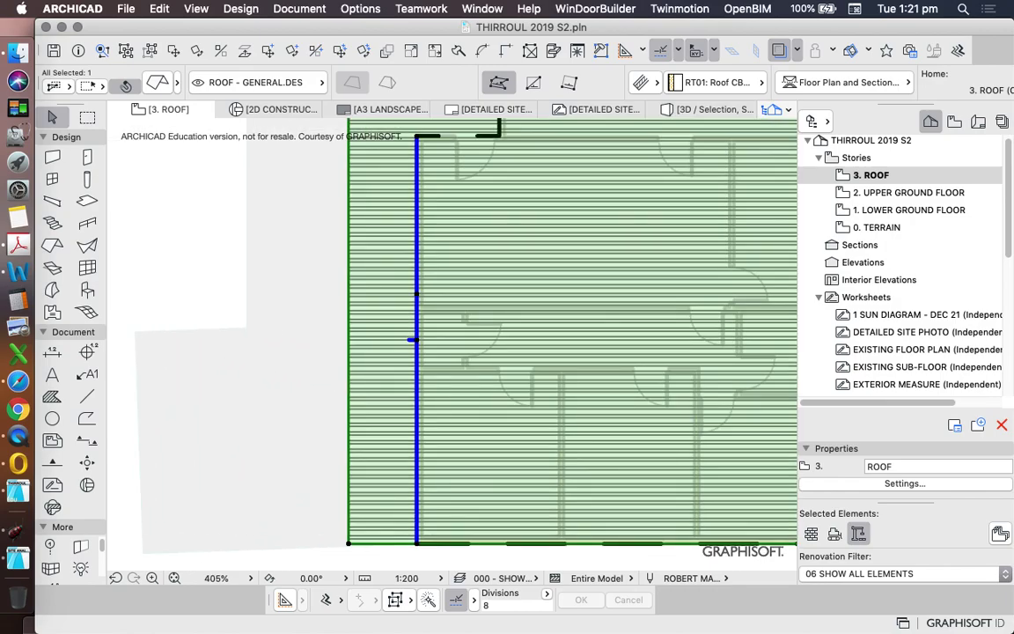
{"action": "scroll", "coordinate": [410, 340], "scroll_direction": "down", "scroll_amount": 4}
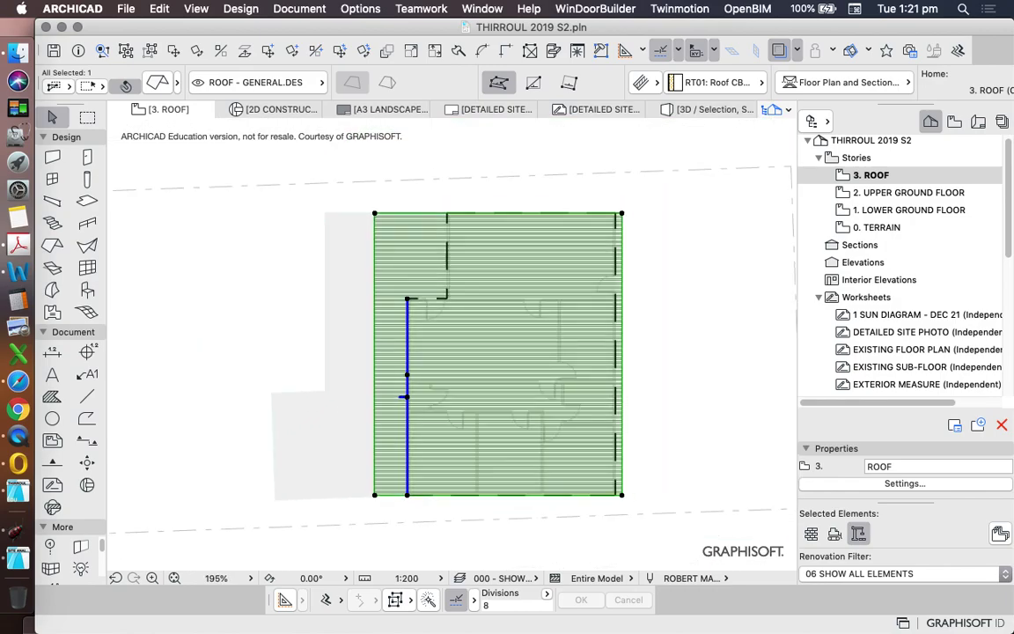